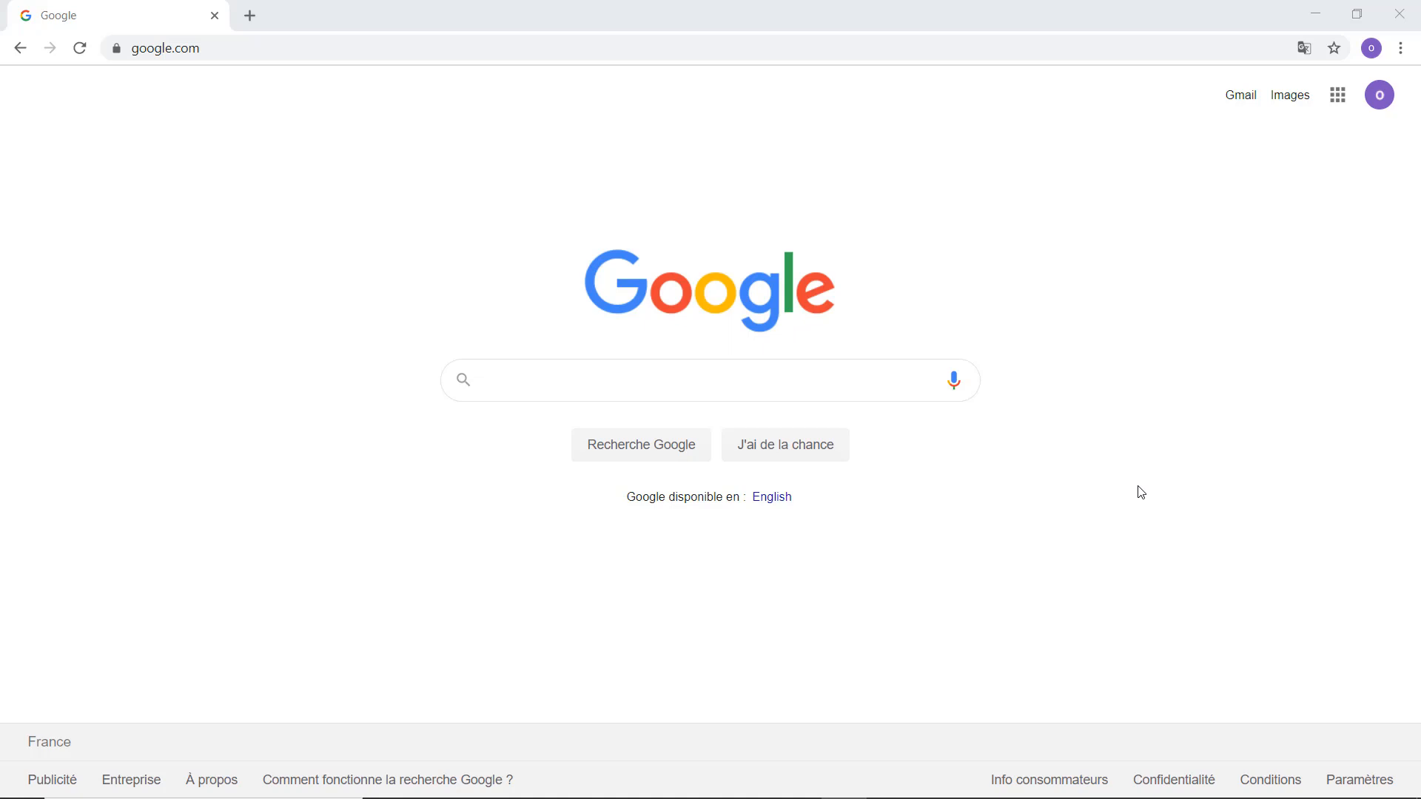
Search Google for 'wamp server'.
click(778, 368)
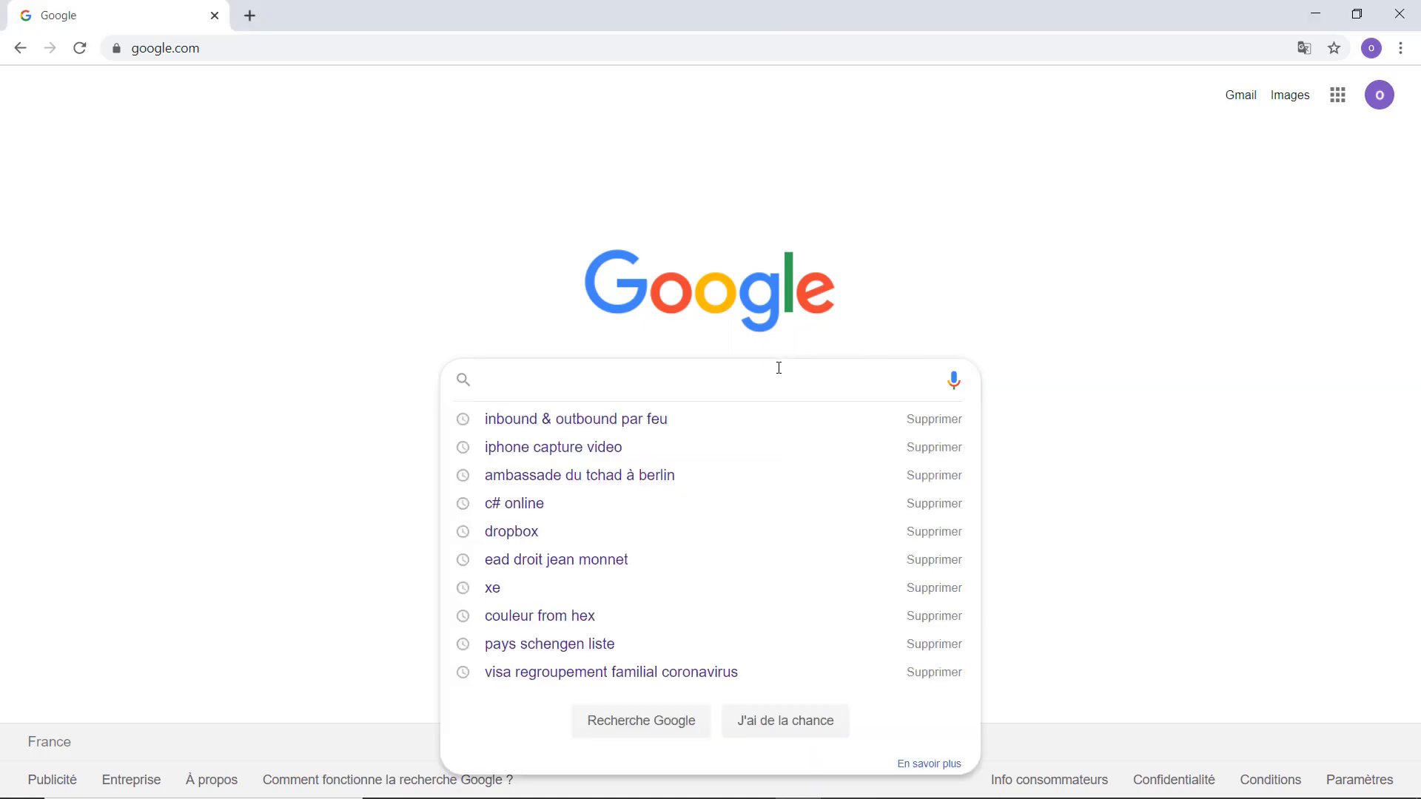
text(wamp)
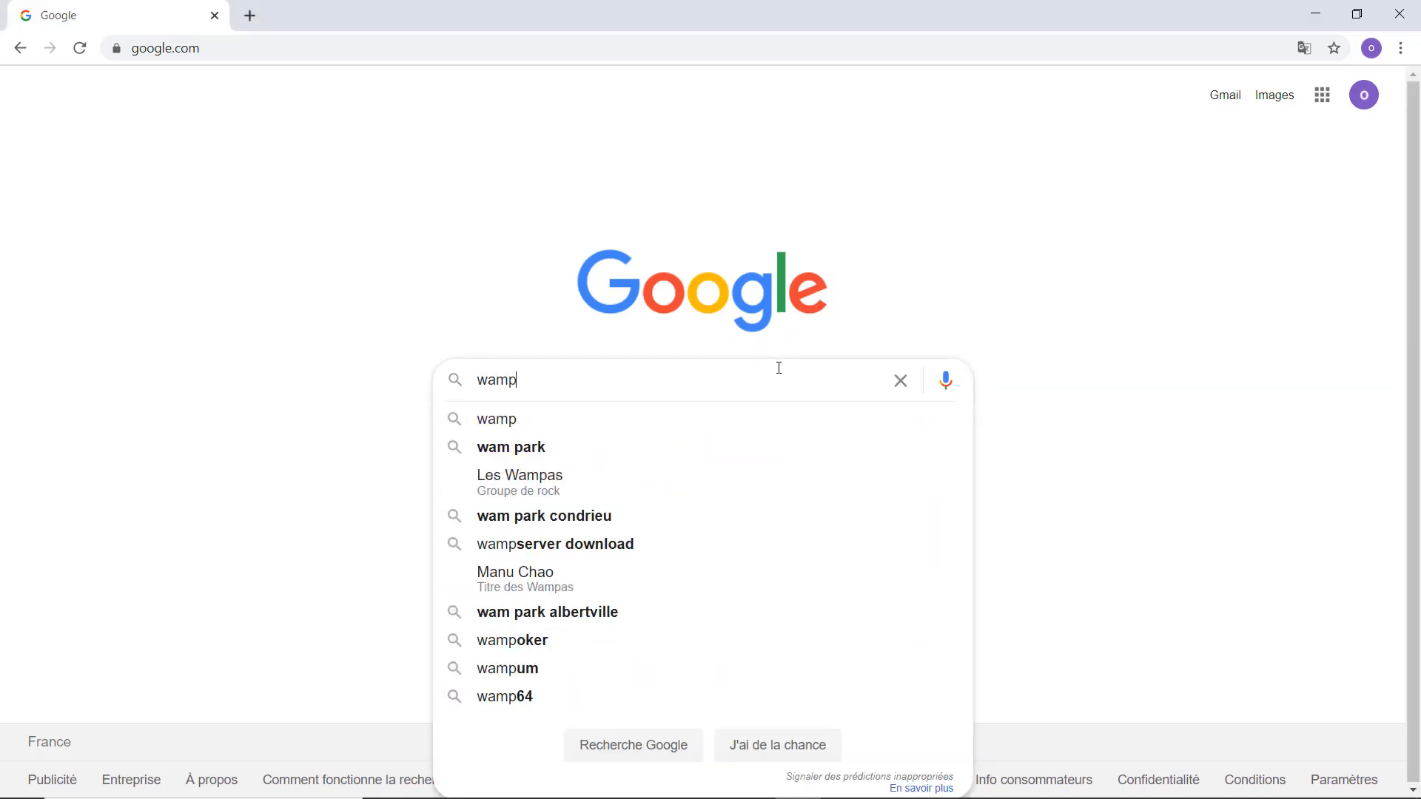
text( ser)
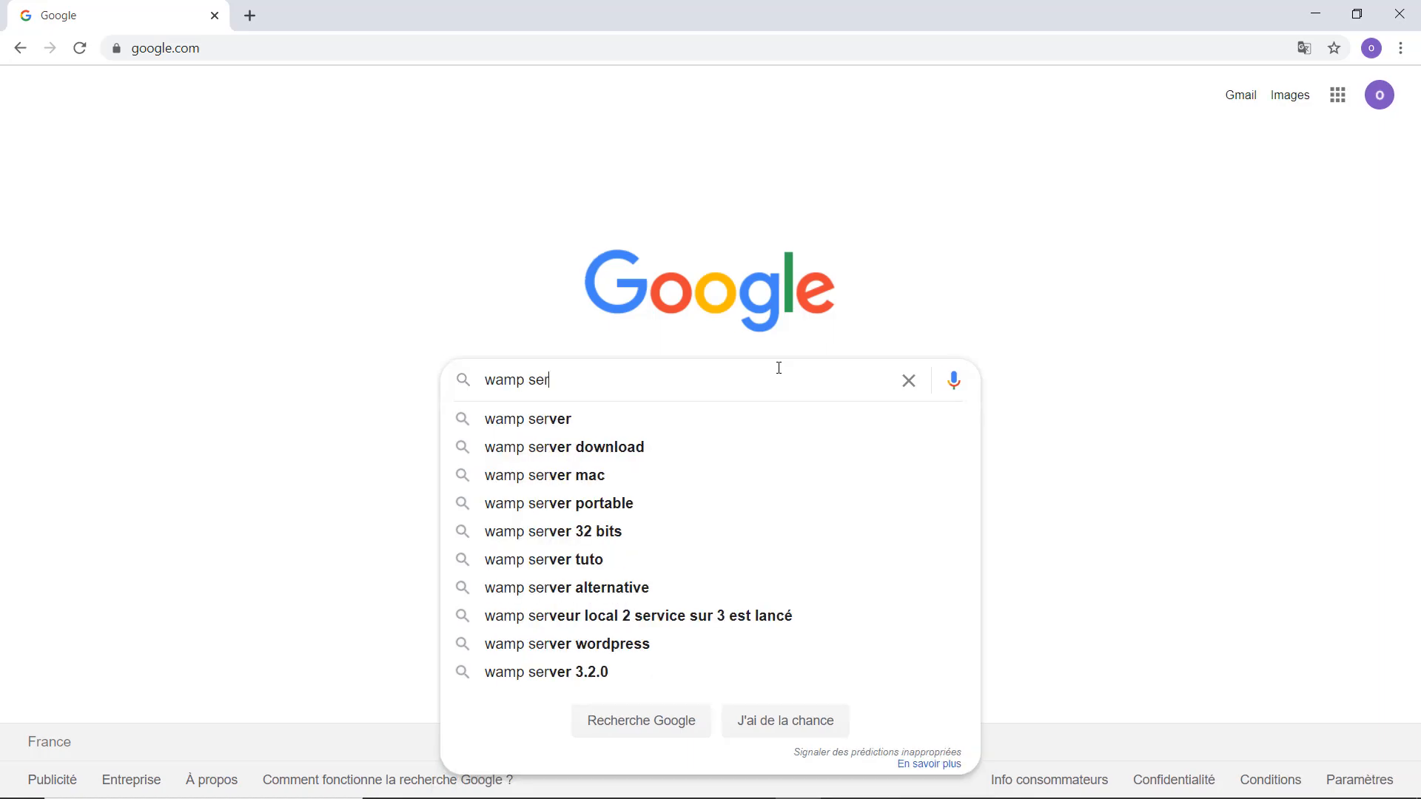
text(ver)
key(Return)
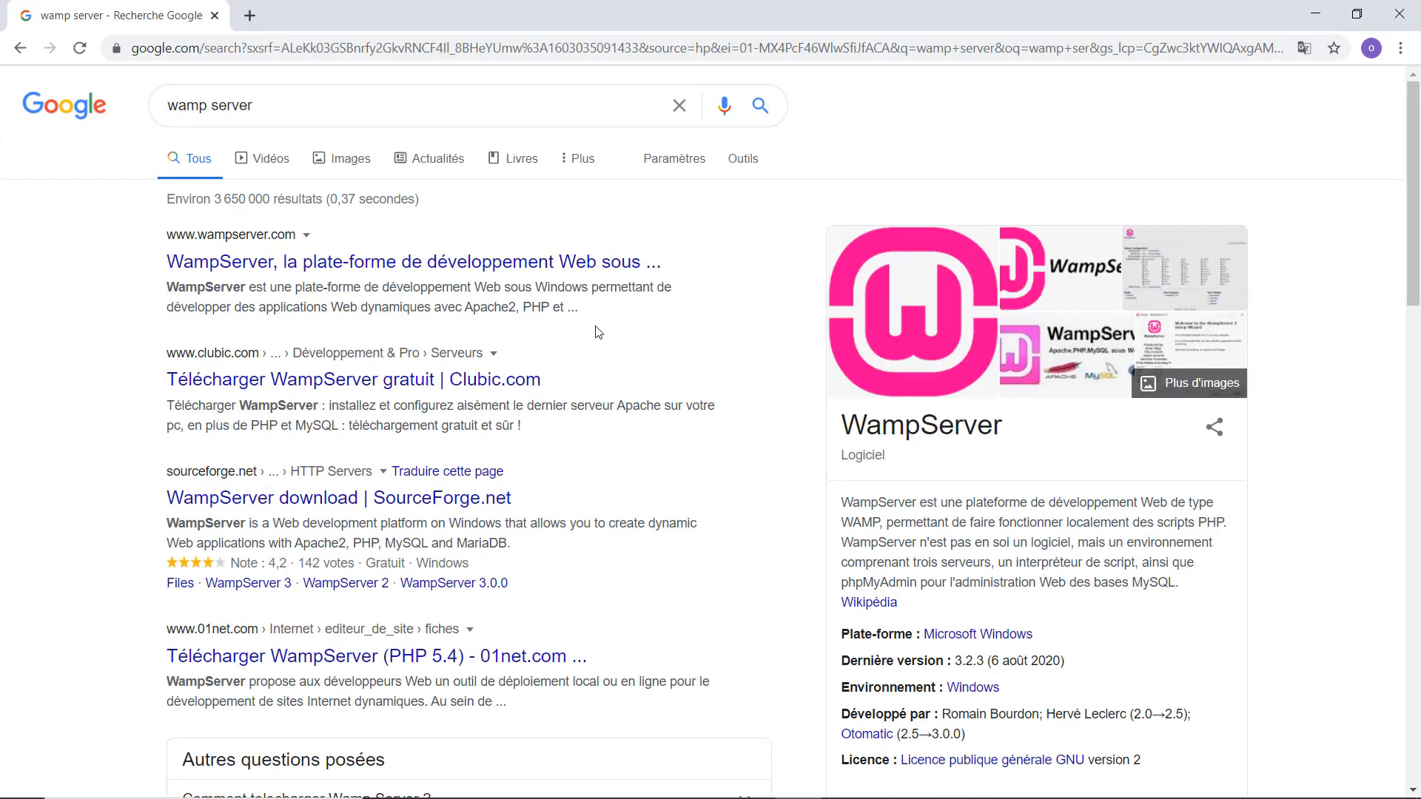
On wampserver.com, go to Téléchargements and request the WampServer 64 bits (X64) 3.2.0 download.
click(530, 263)
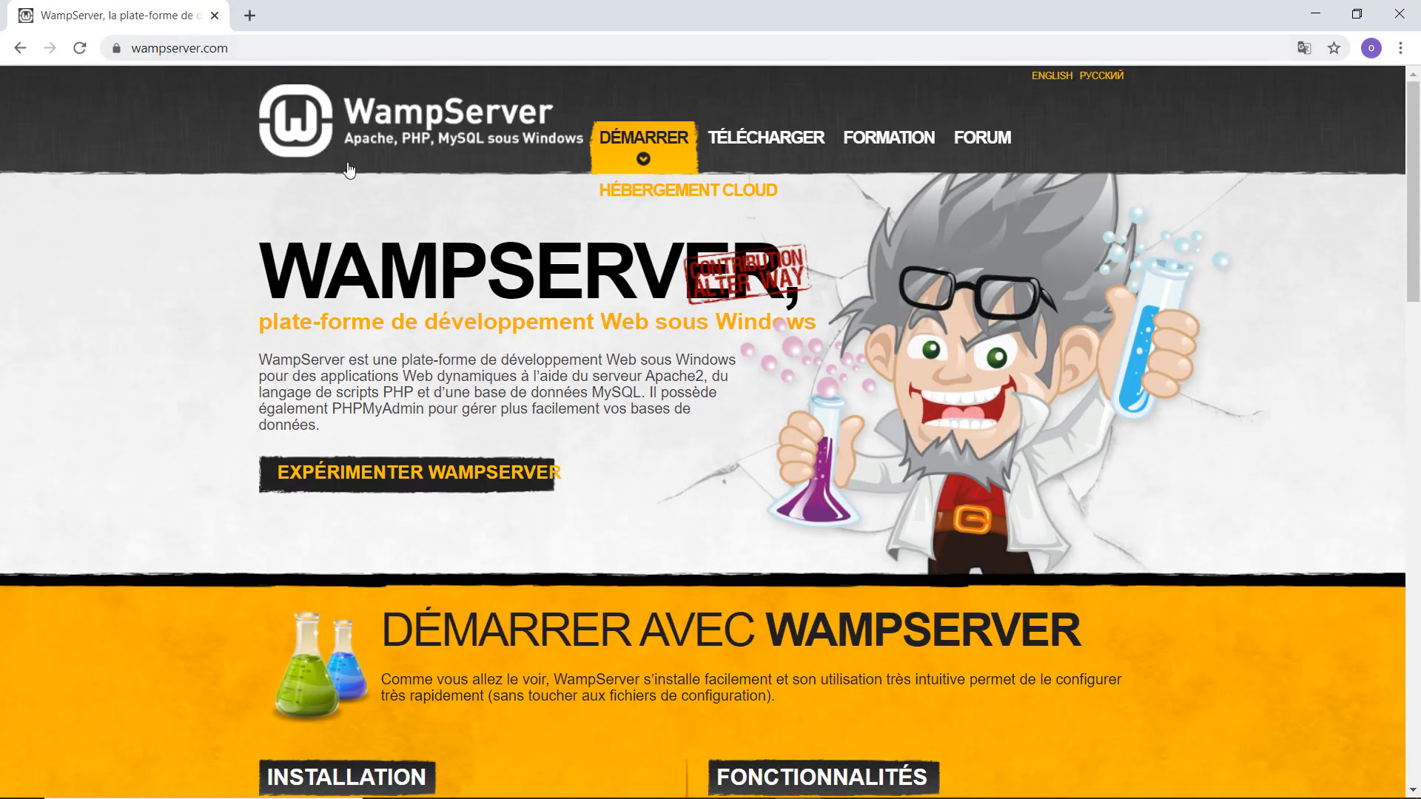
click(776, 143)
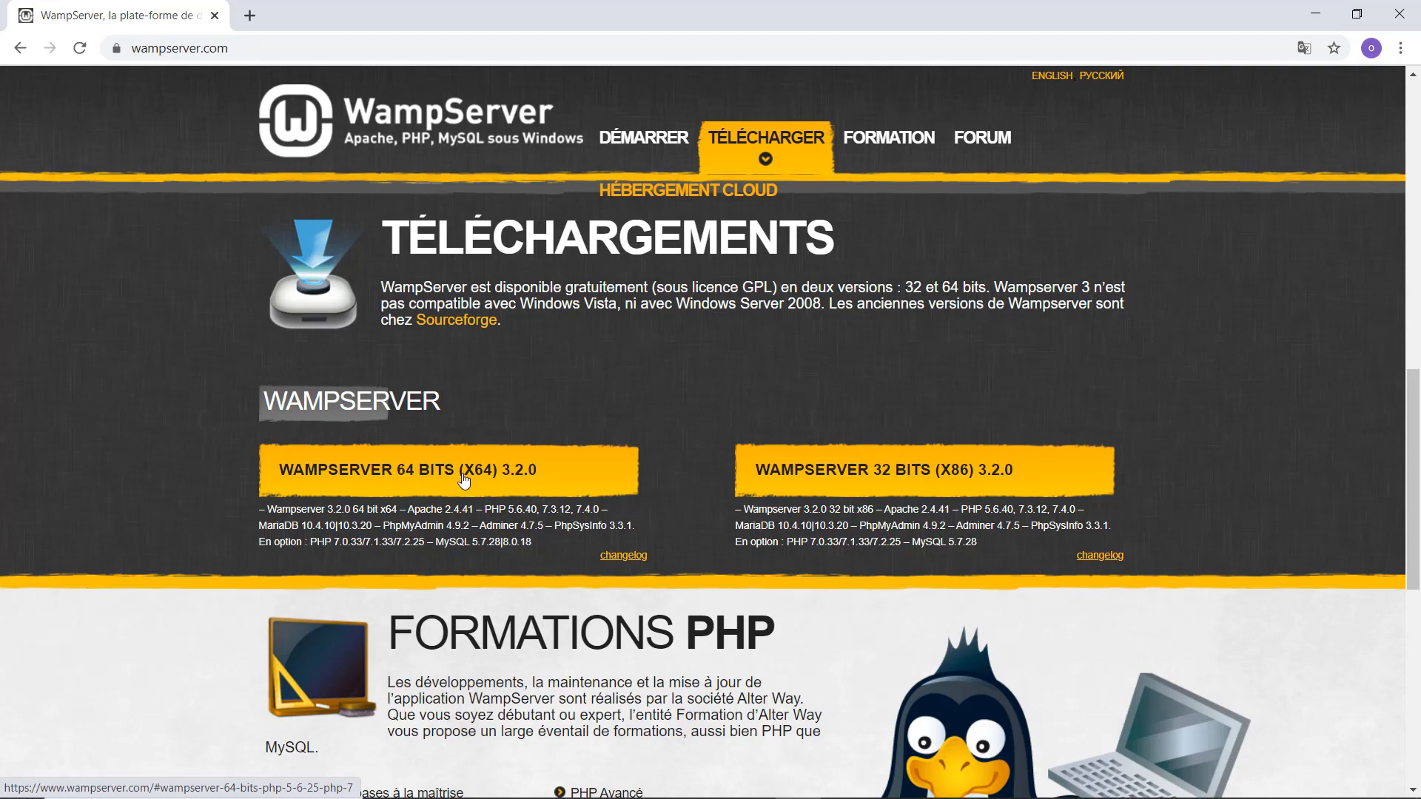
click(464, 482)
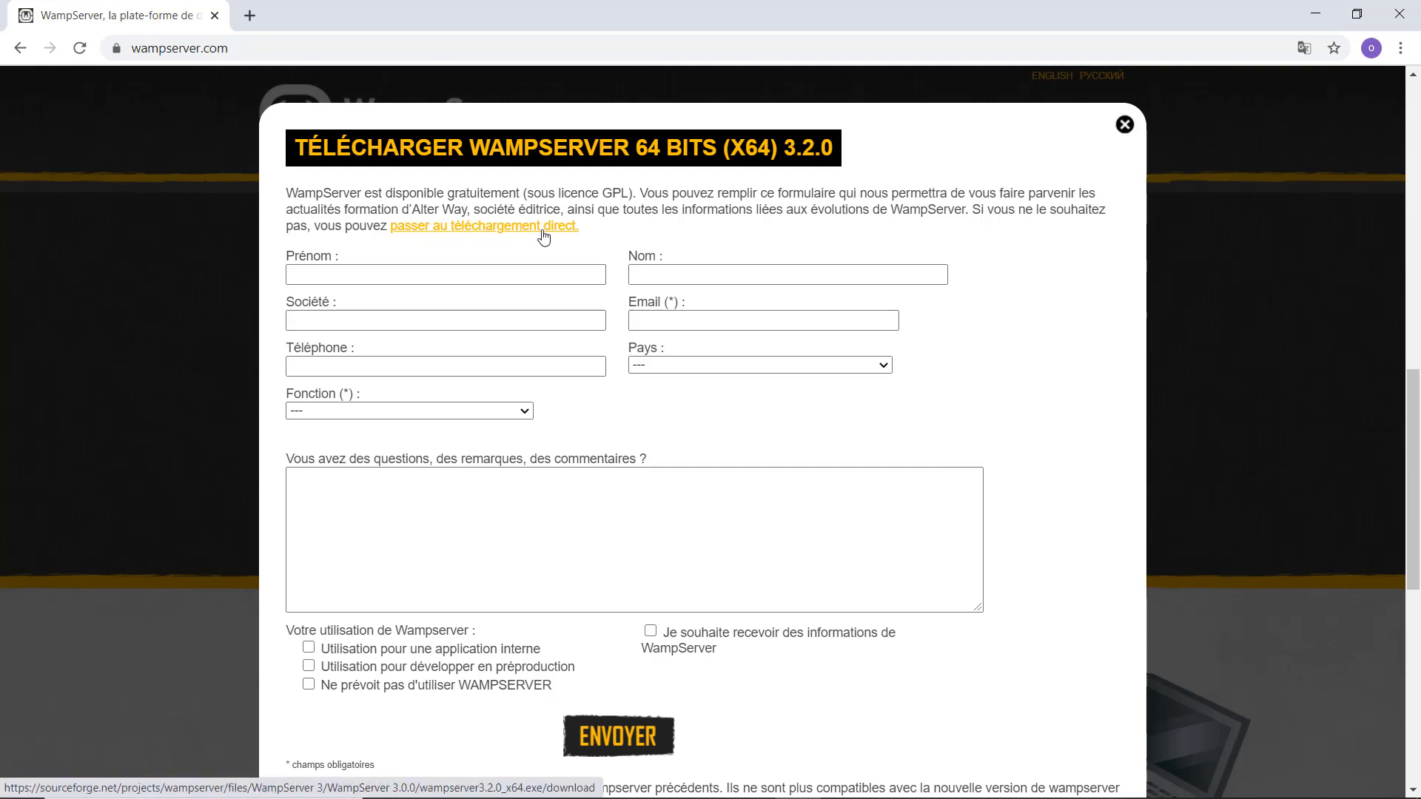
Skip the form, accept SourceForge's privacy notice and download wampserver3.2.3_x64.exe.
click(483, 226)
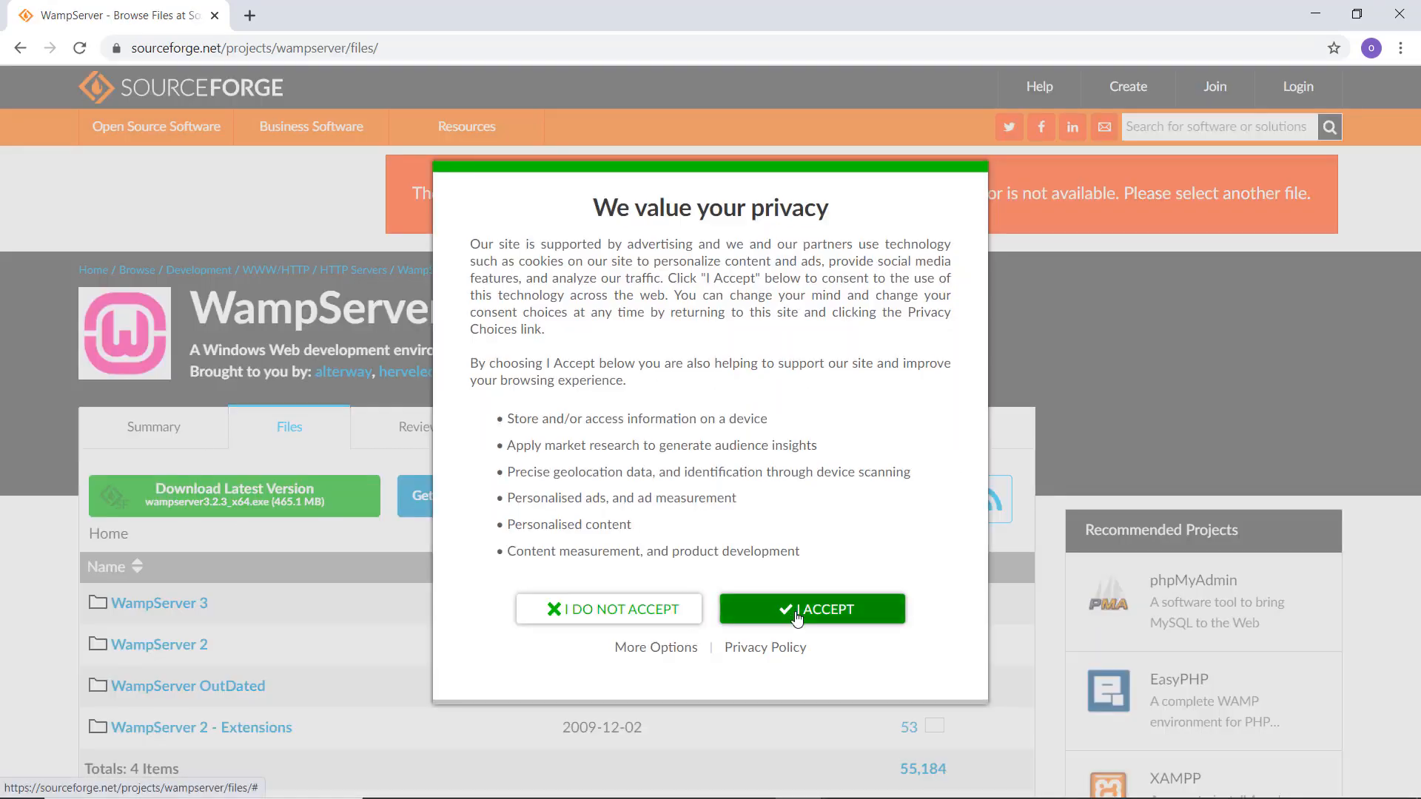
click(797, 611)
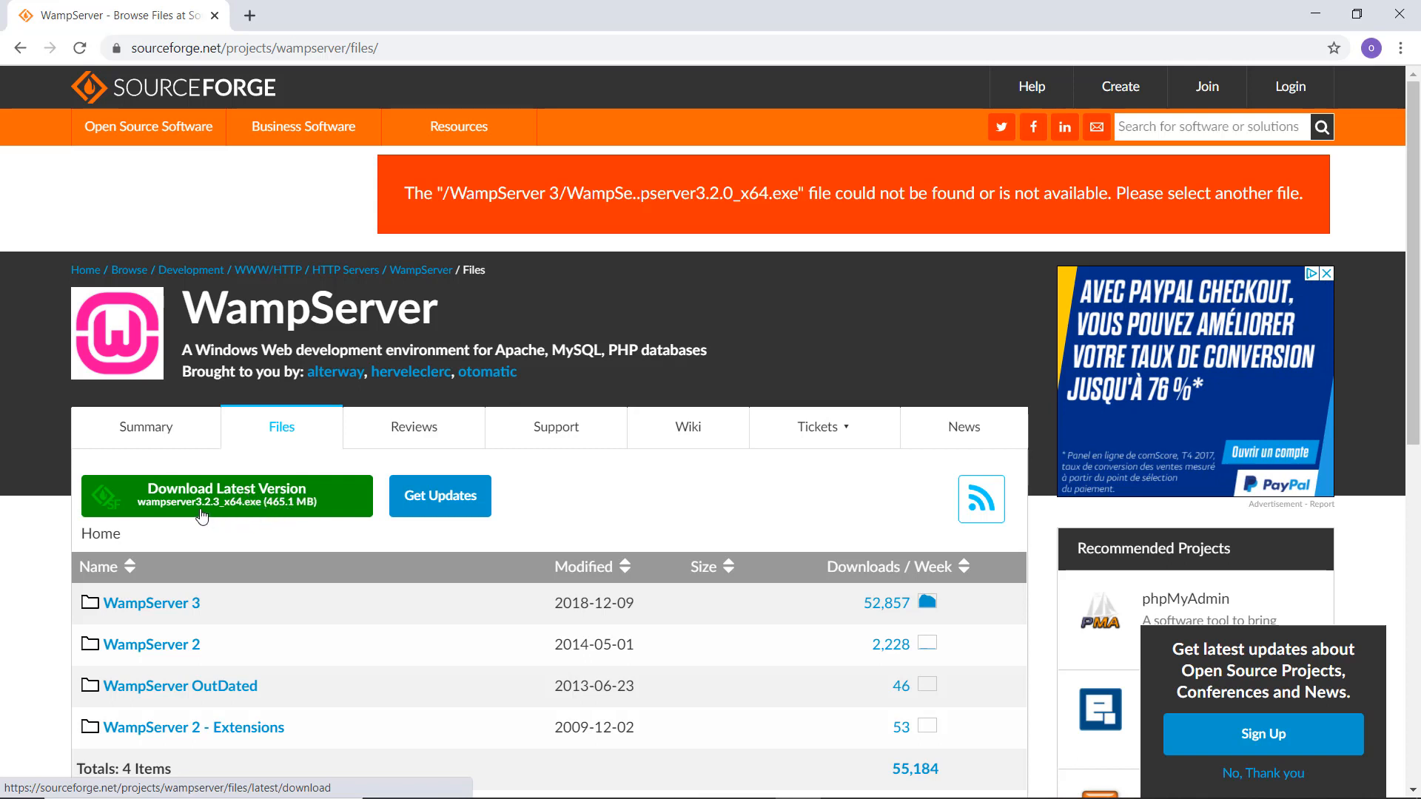
click(242, 507)
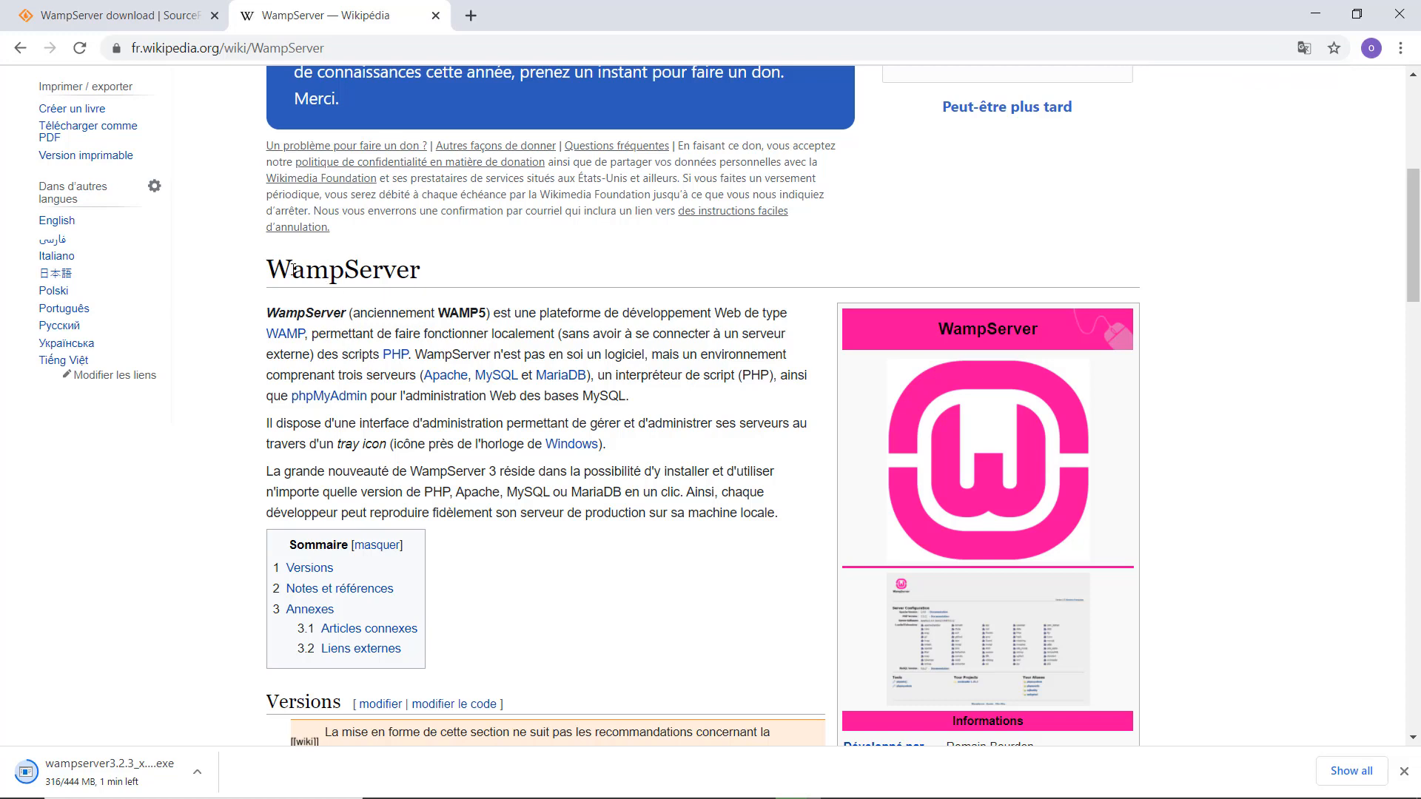
Highlight part of the WampServer article title and scroll down while the installer finishes downloading.
drag(291, 271, 345, 263)
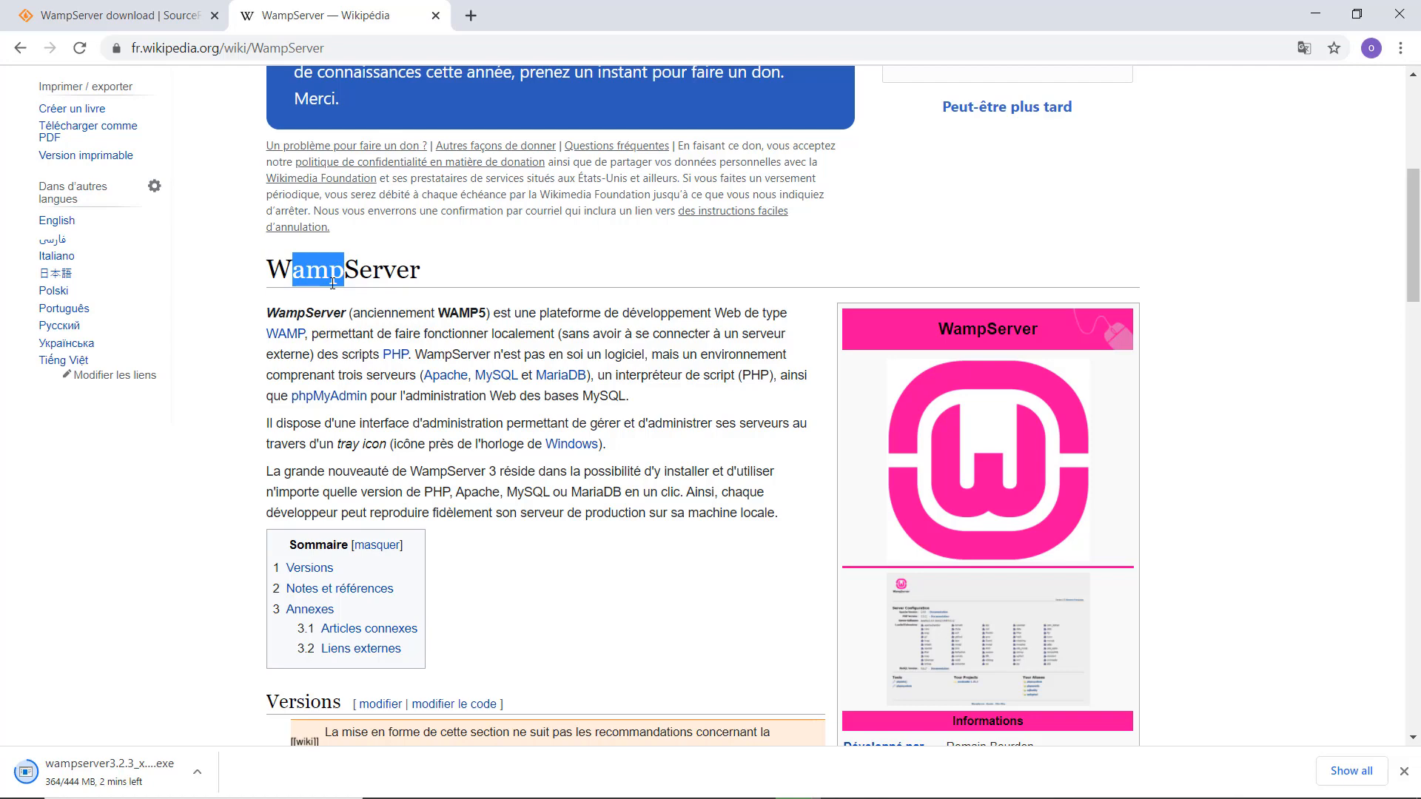
scroll(509, 535, down, 20)
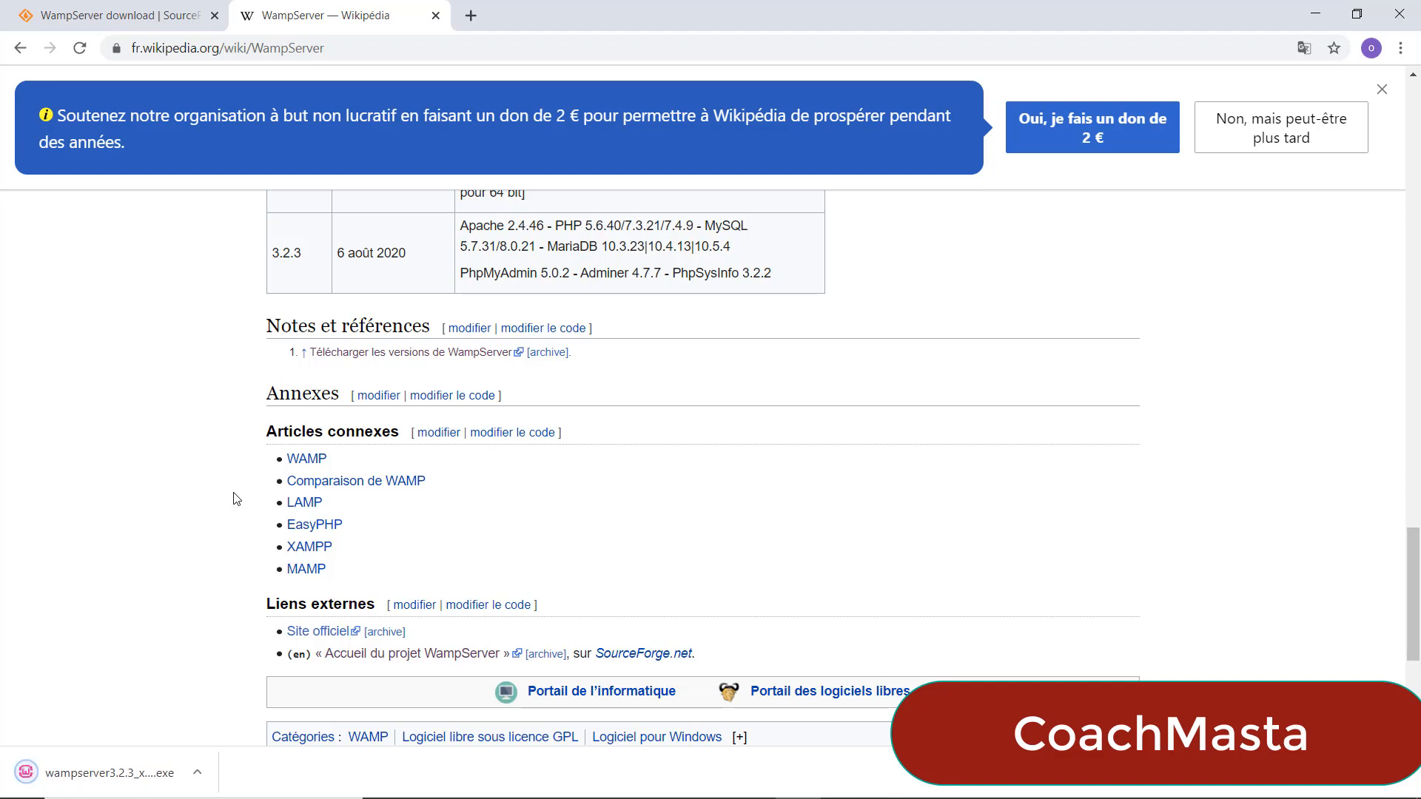
Show wampserver3.2.3_x64.exe in the Téléchargements folder and launch it.
click(198, 775)
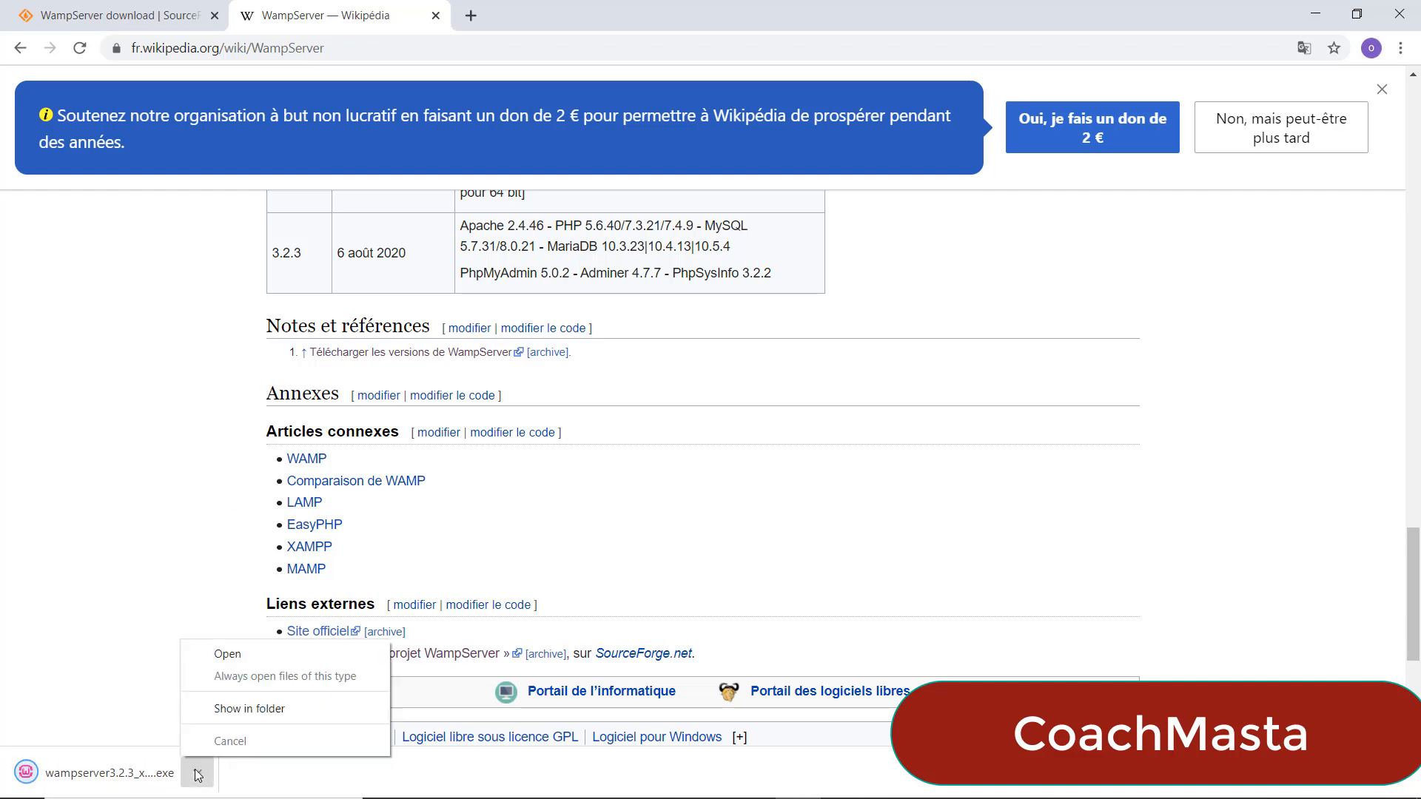
click(223, 702)
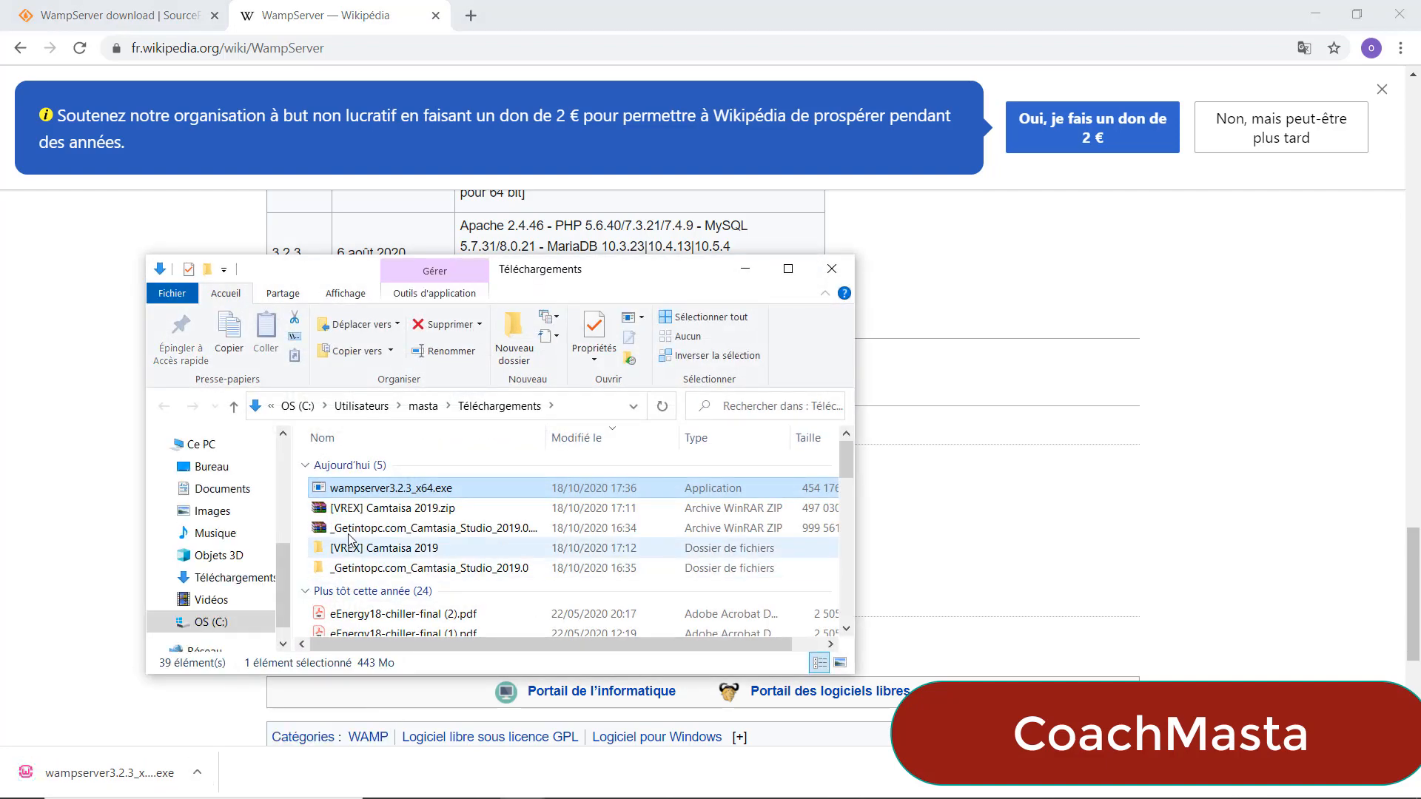
double_click(349, 489)
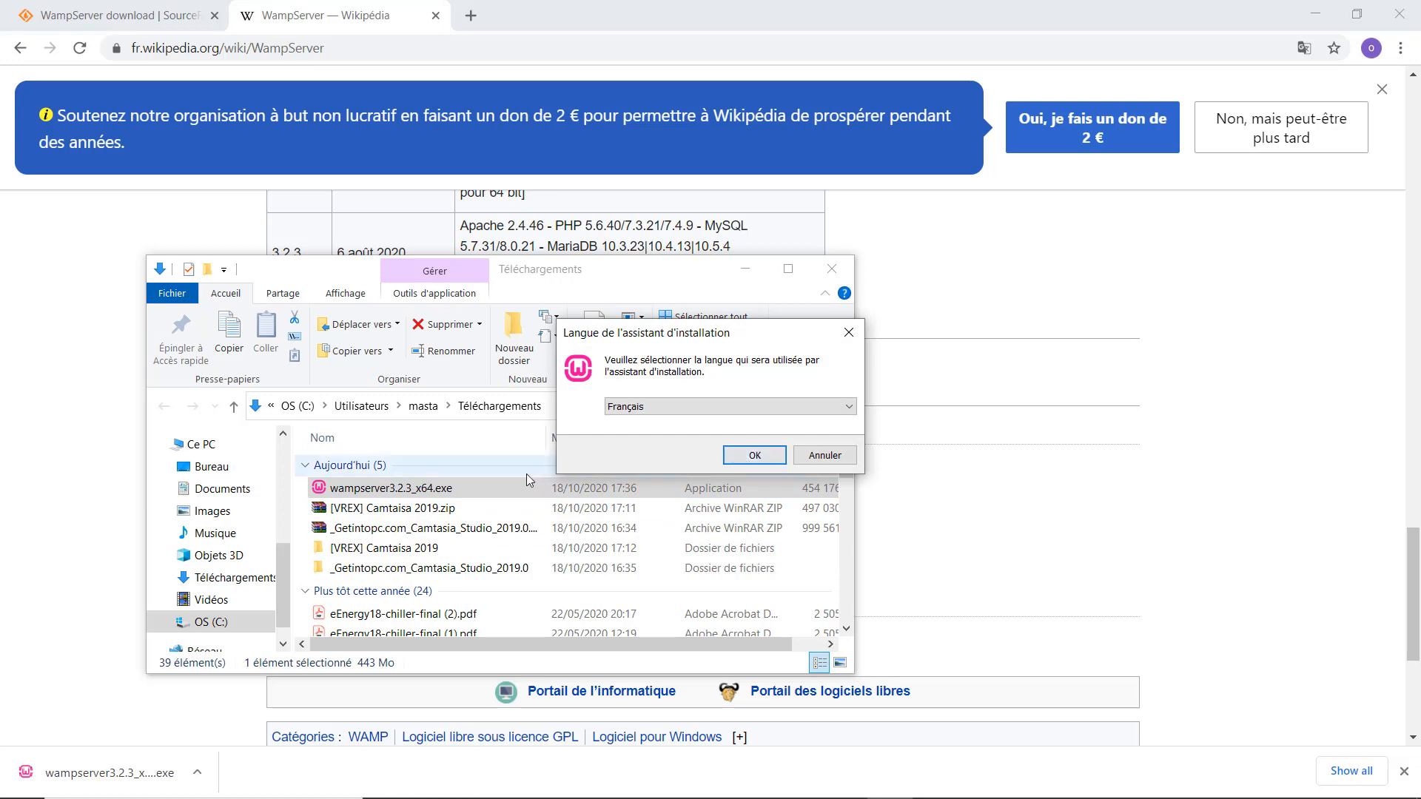
Install WampServer in Français, accepting the licence and keeping c:\wamp64, default components and Wampserver64 folder.
click(754, 456)
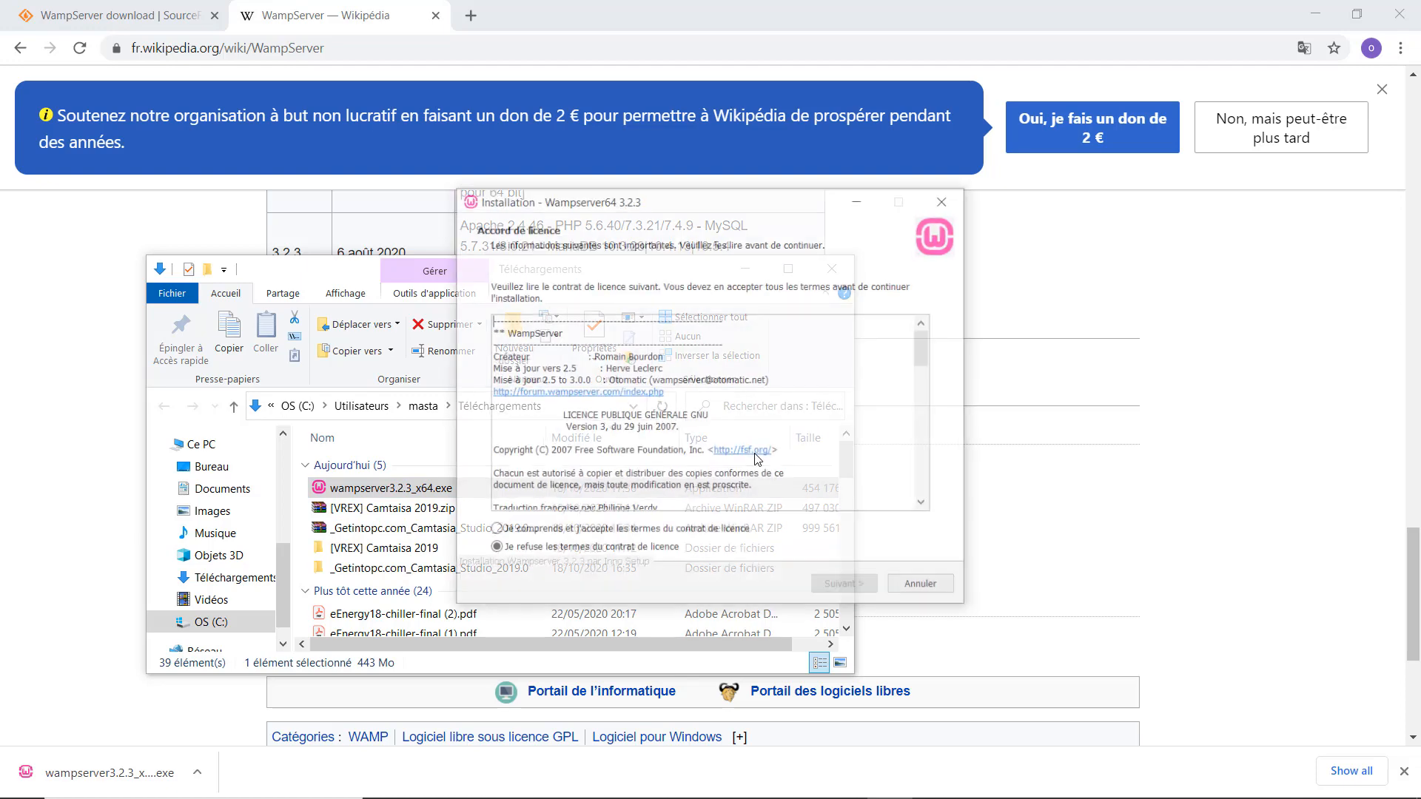
click(601, 533)
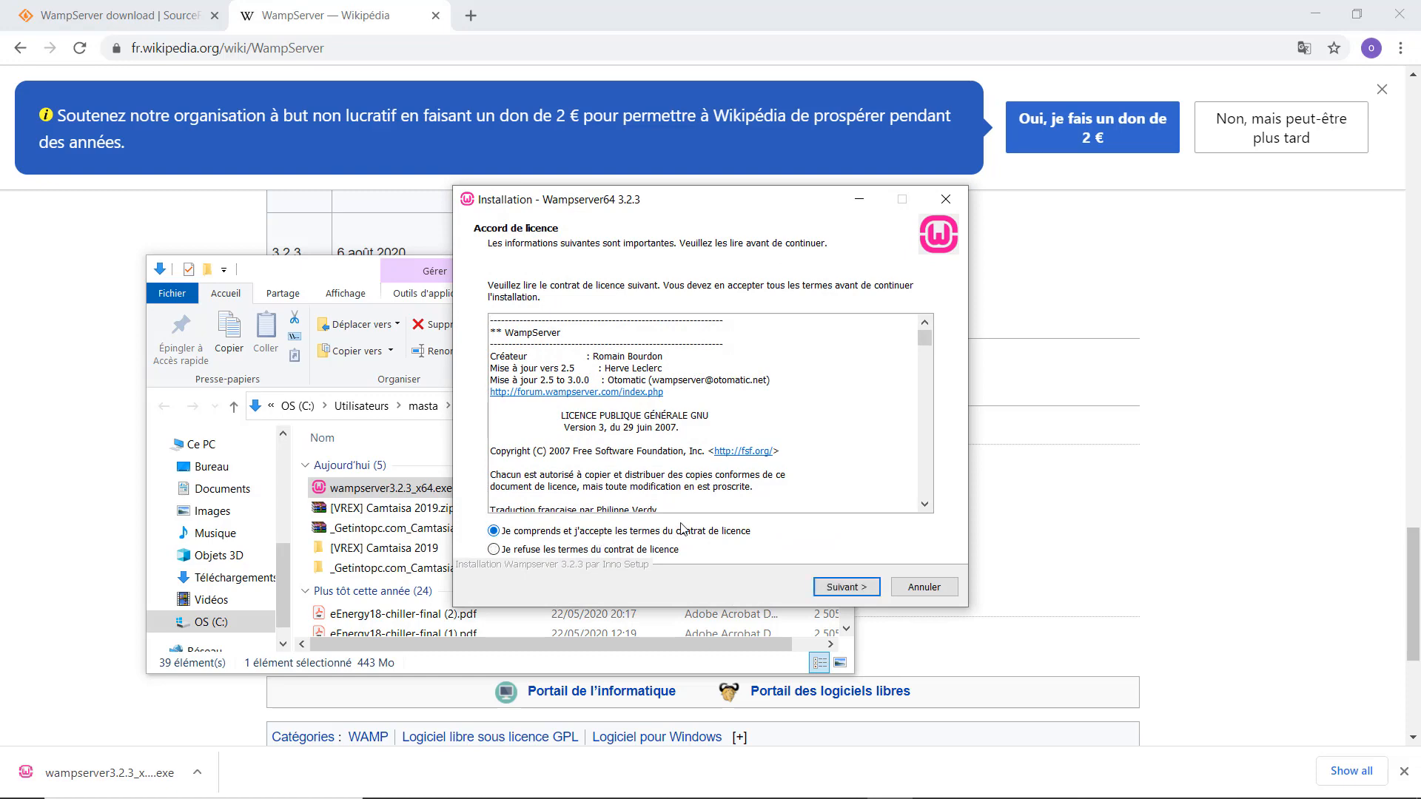
click(840, 590)
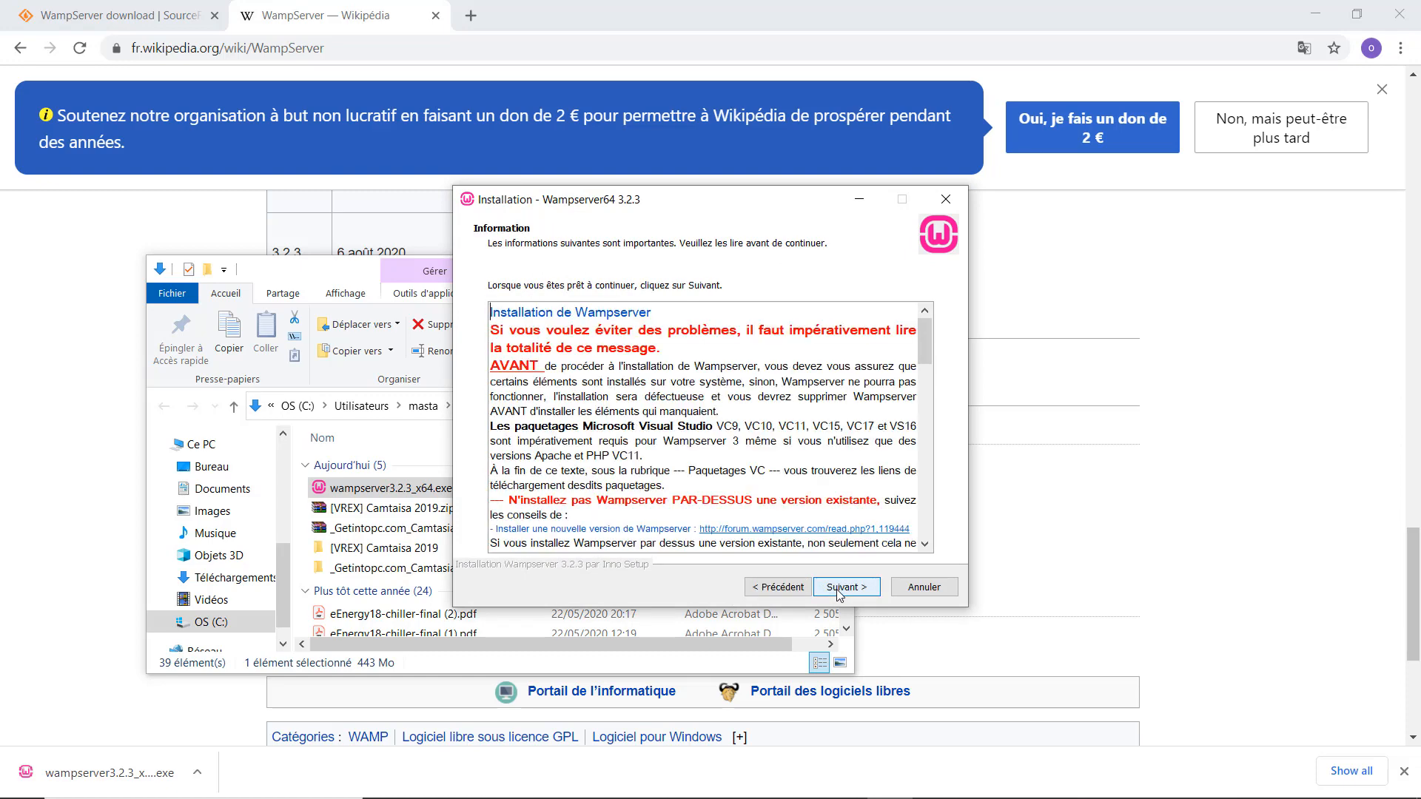
click(827, 590)
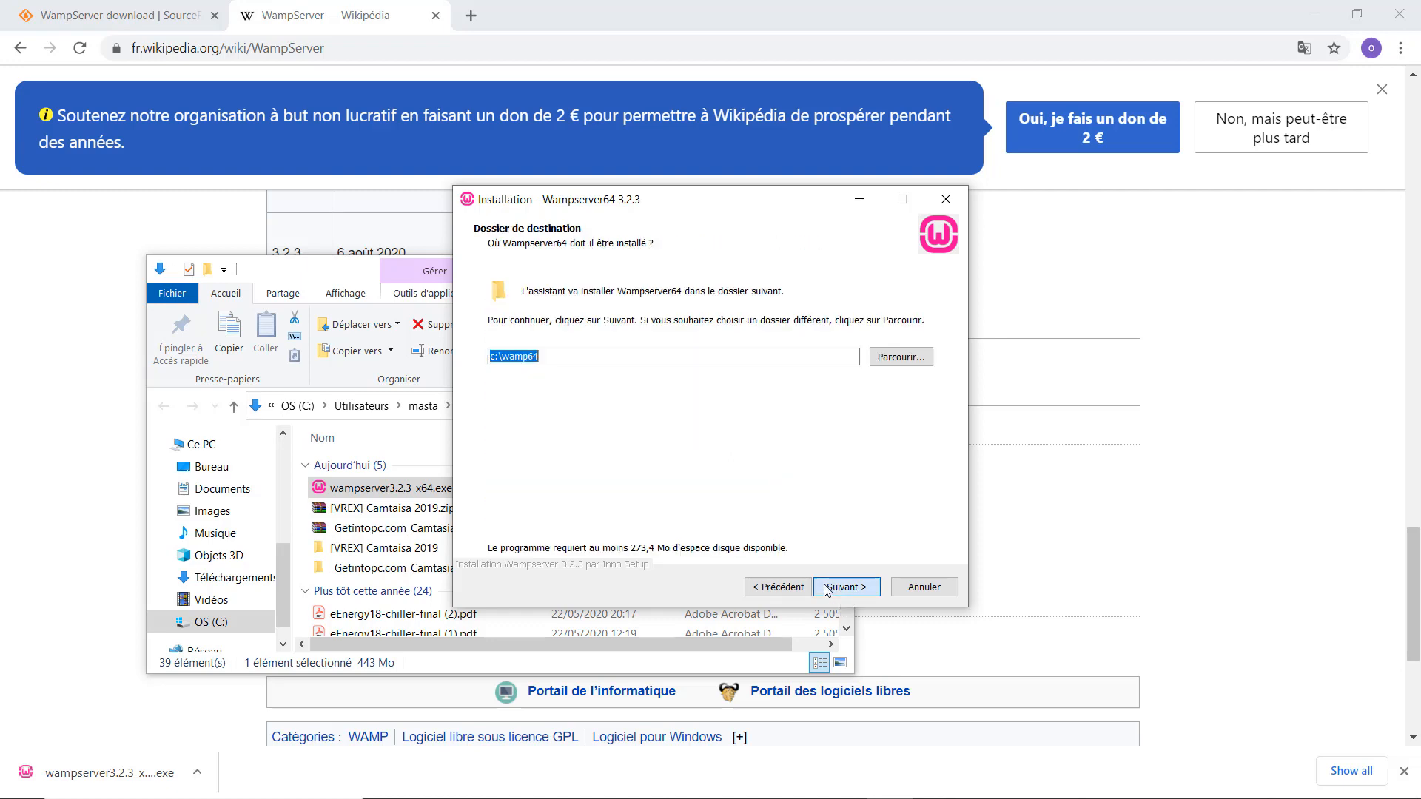
click(828, 590)
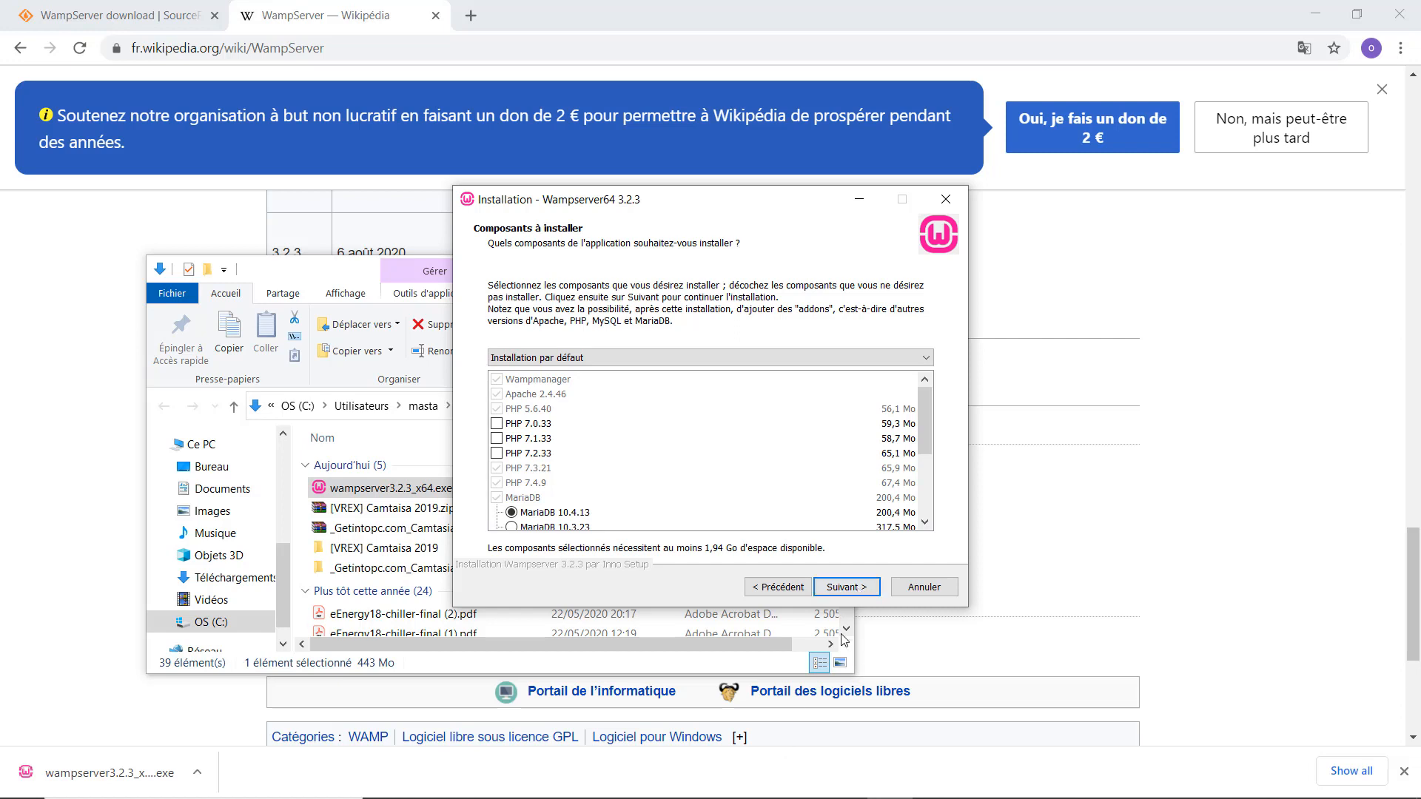
click(843, 590)
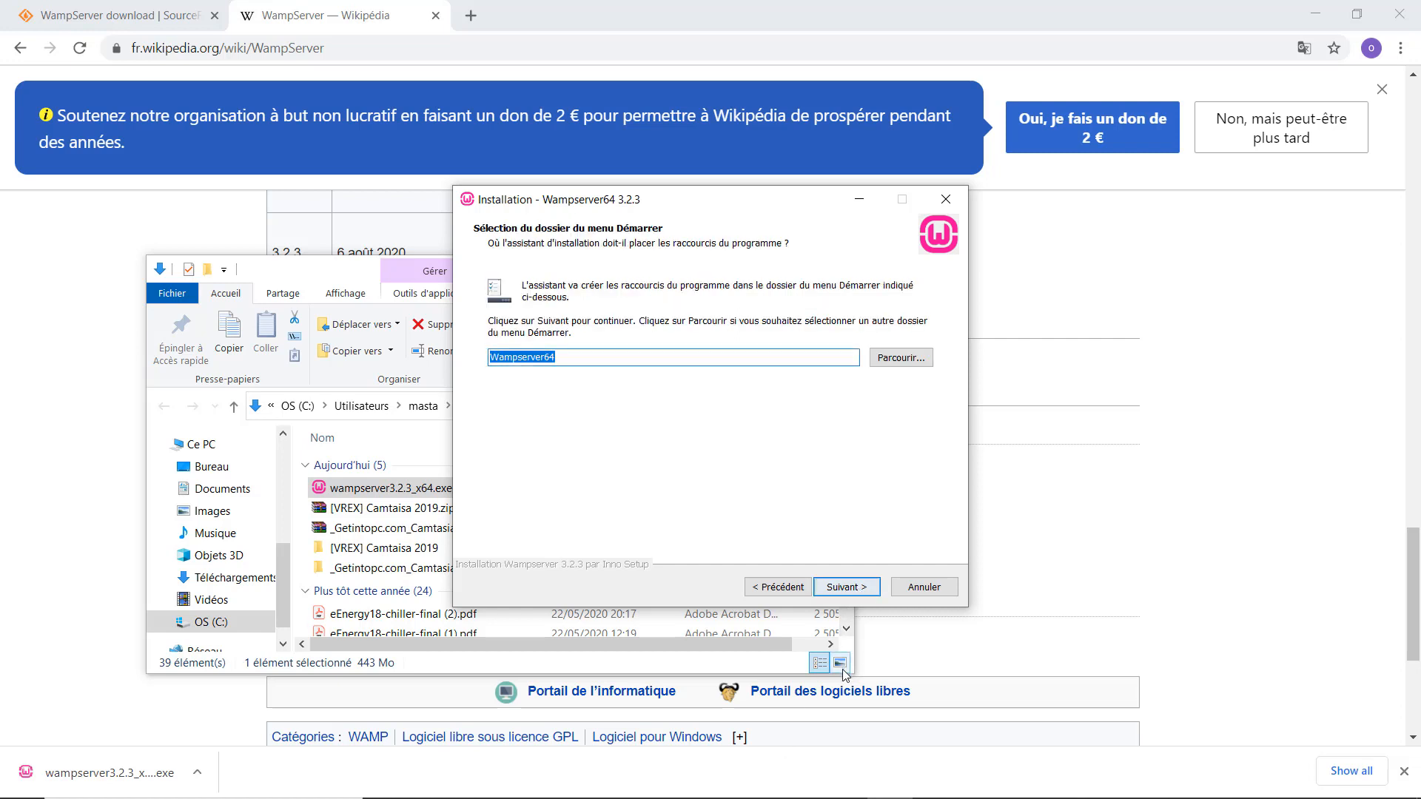
click(844, 588)
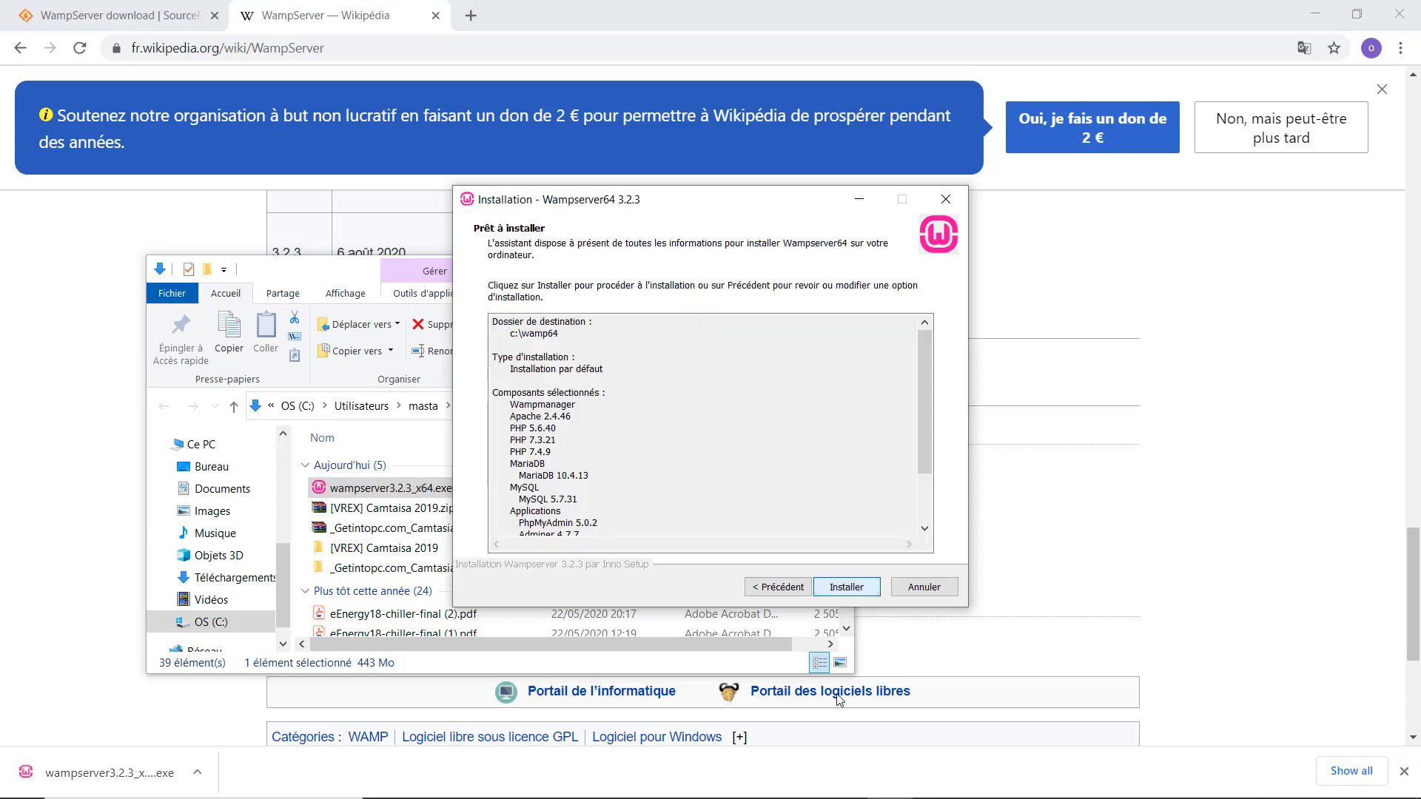
click(849, 588)
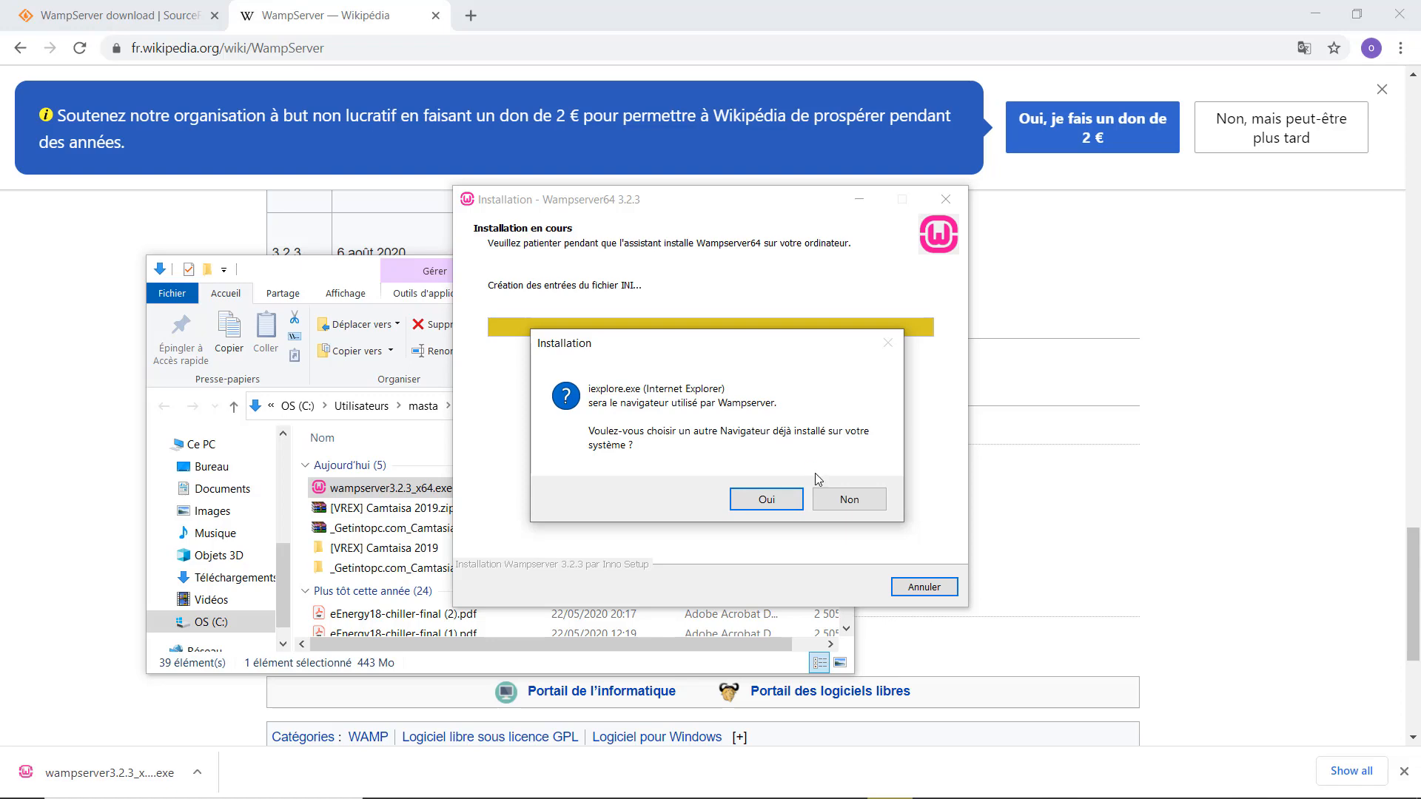
Keep iexplore.exe as browser and notepad.exe as editor, then finish the Wampserver64 3.2.3 setup.
click(766, 499)
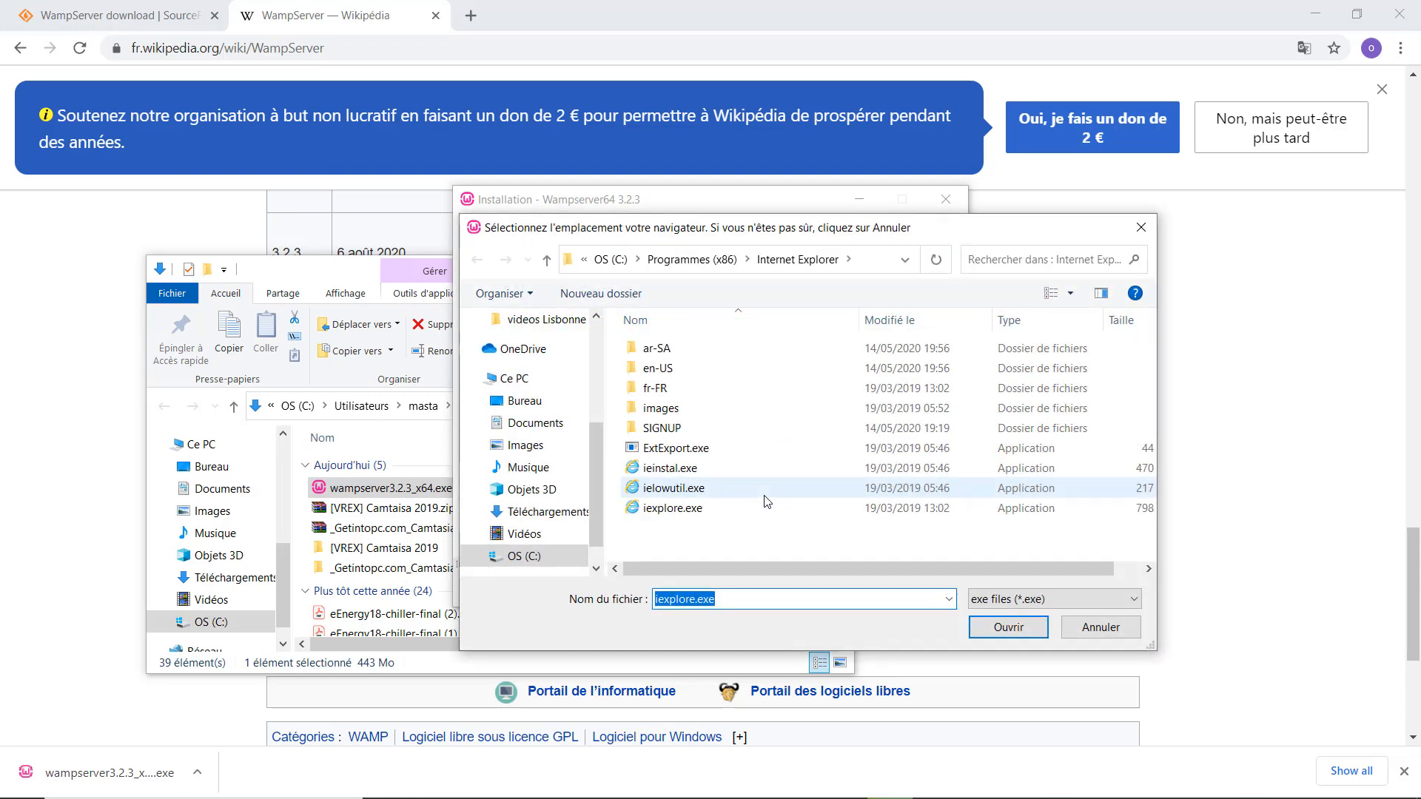
click(1012, 636)
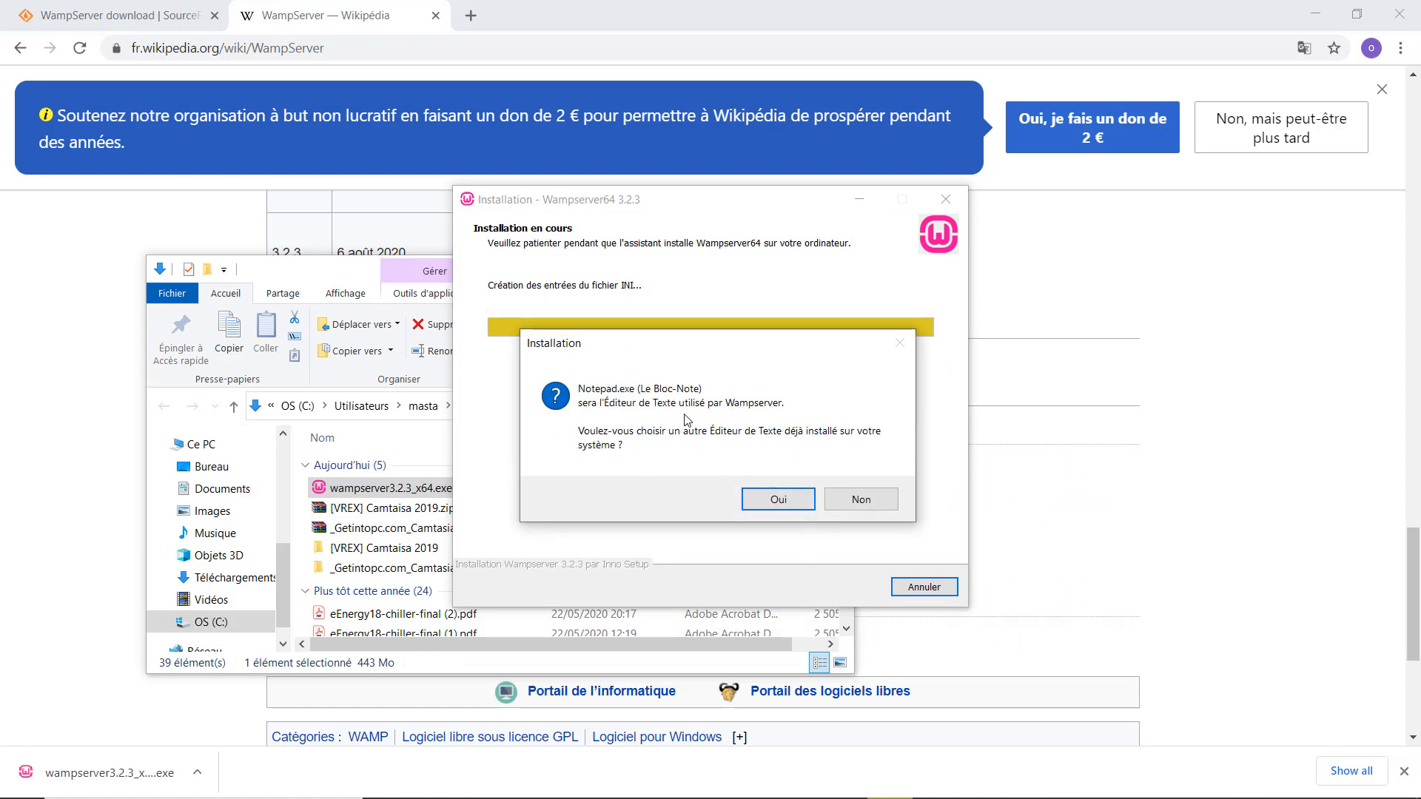
click(800, 508)
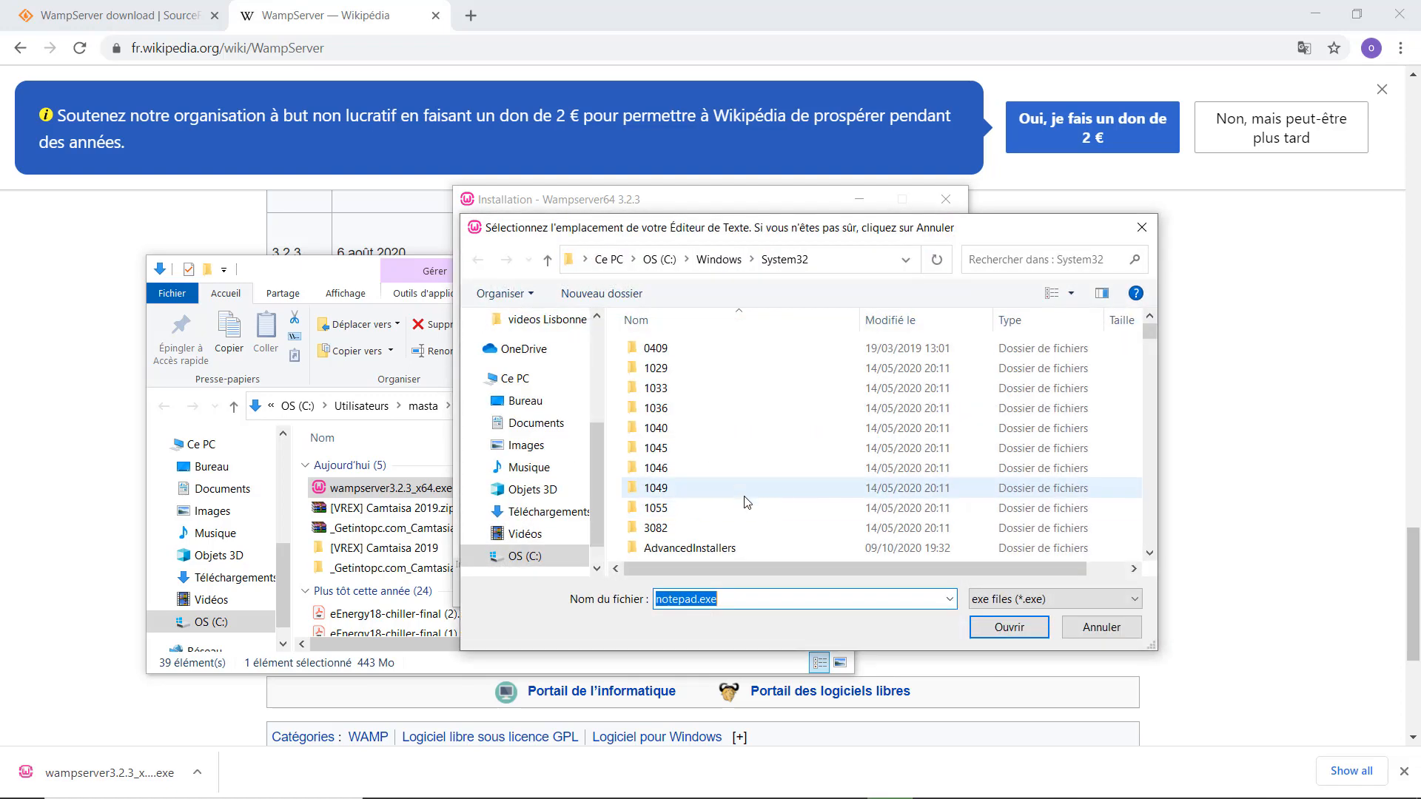
click(985, 627)
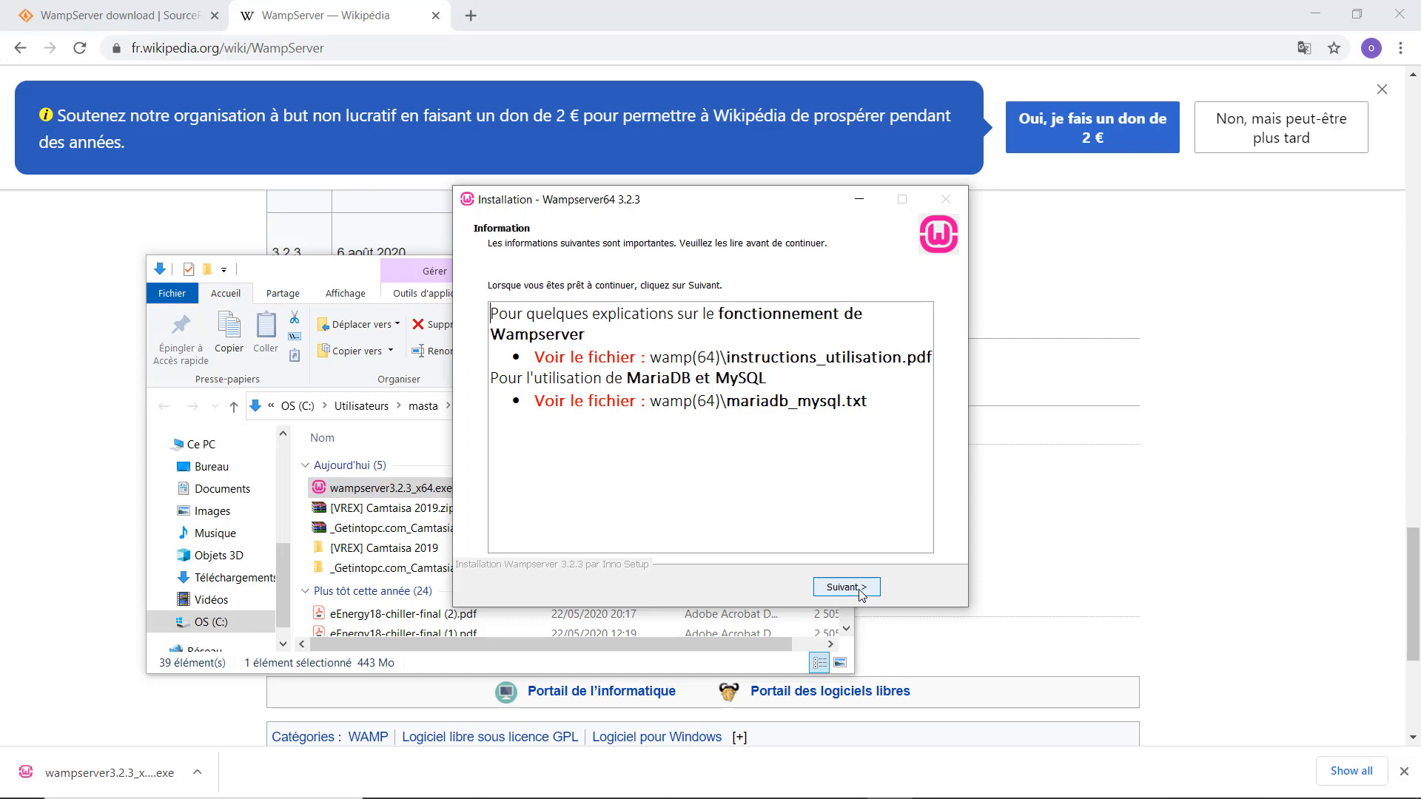
click(846, 587)
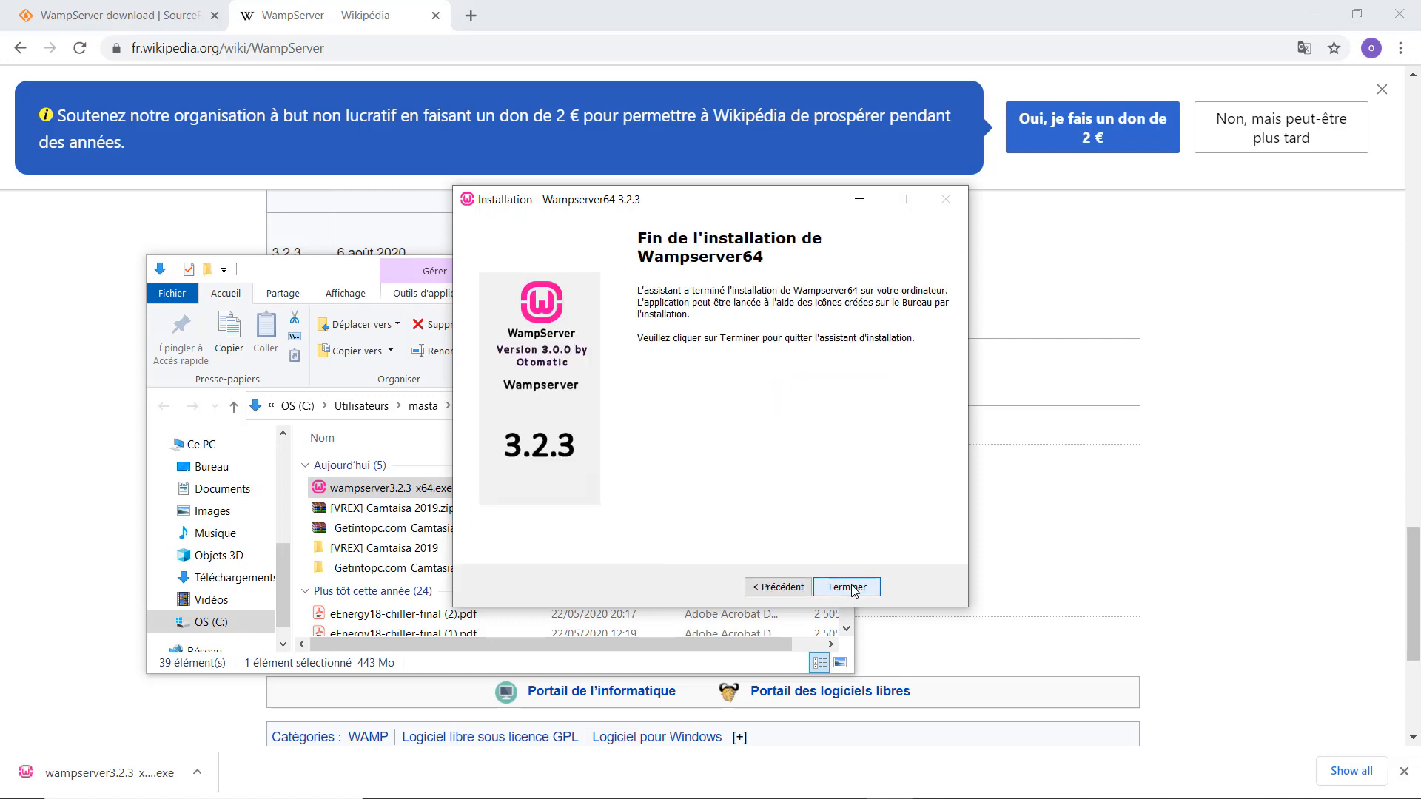
click(851, 589)
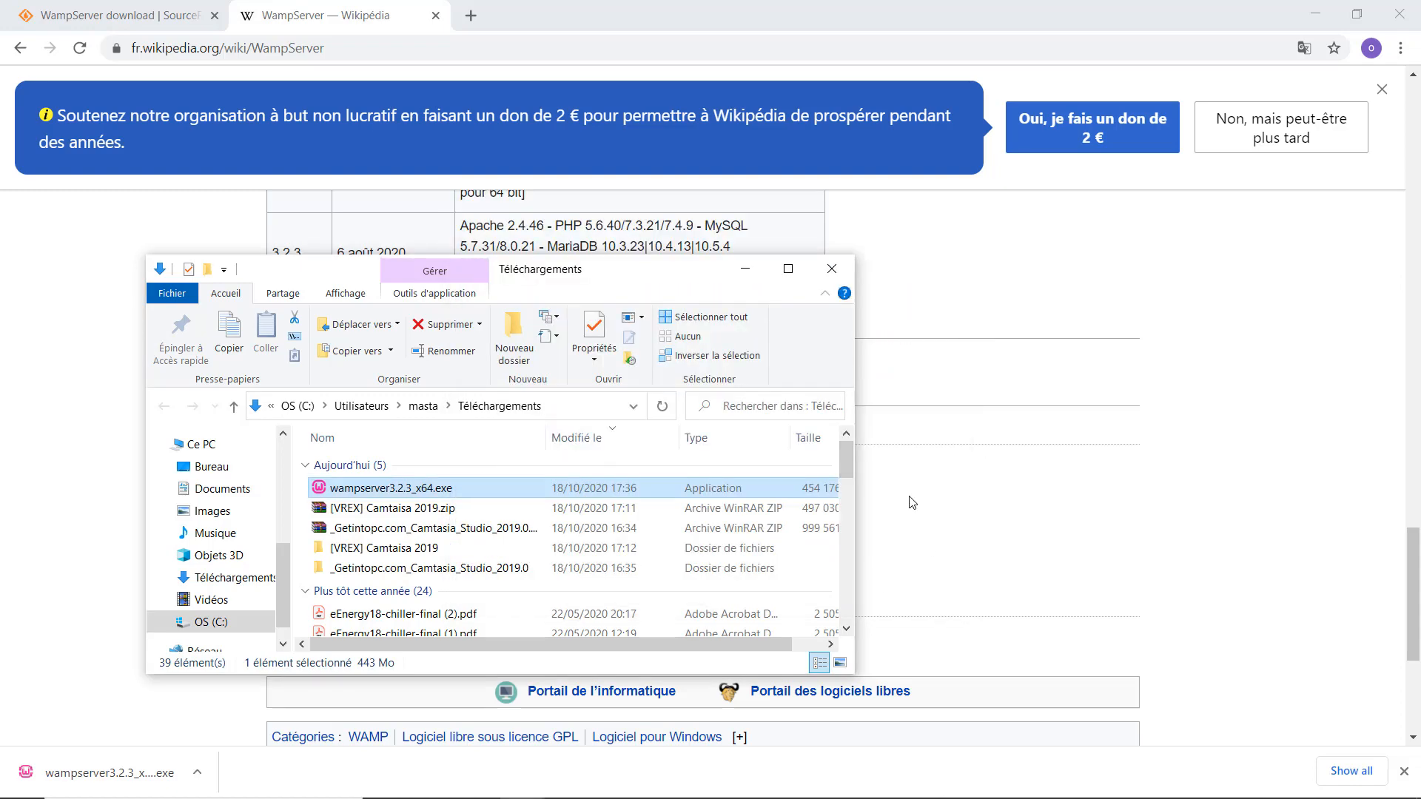
Launch Wampserver64 from the Start menu's Récemment ajoutés list.
key(super)
text(word)
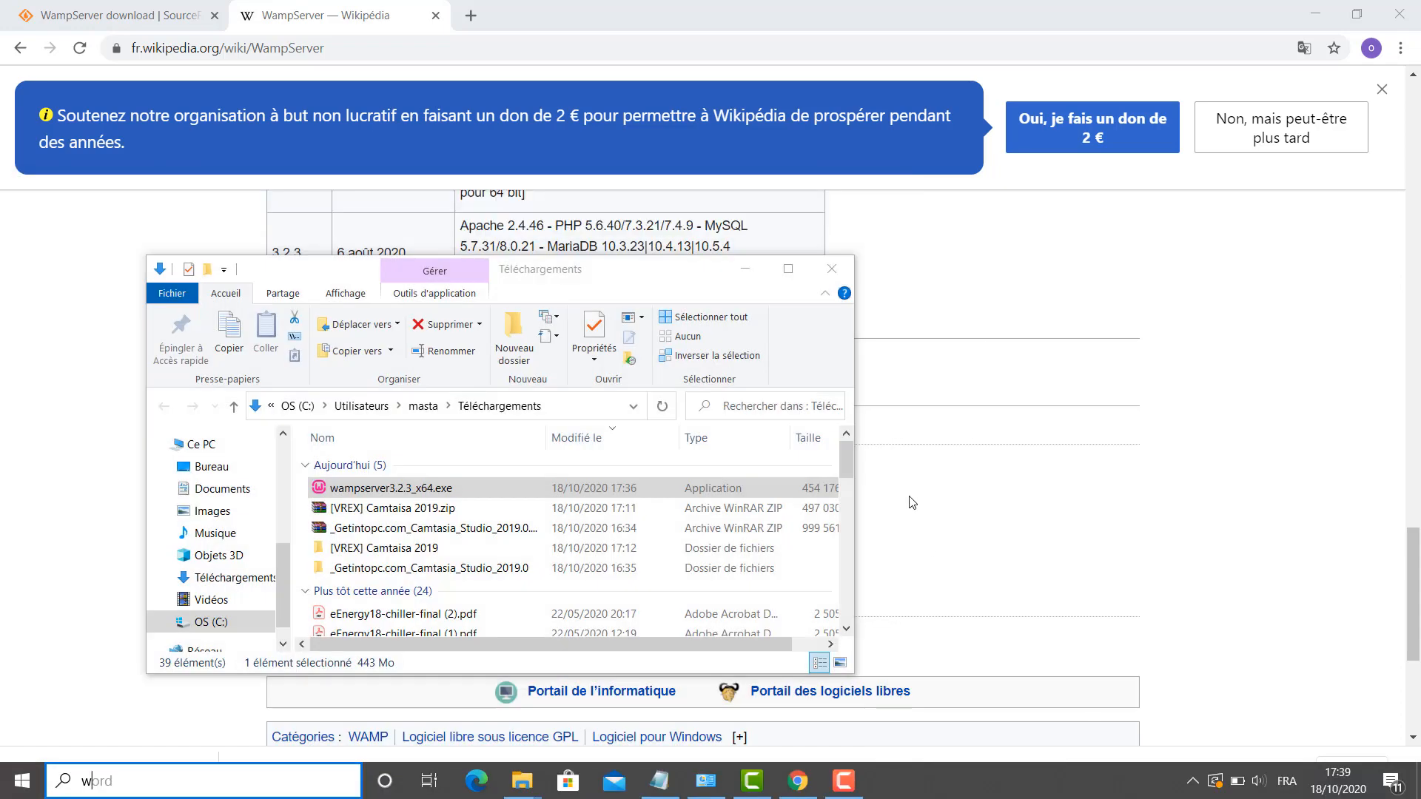
key(BackSpace)
key(BackSpace)
key(BackSpace)
key(BackSpace)
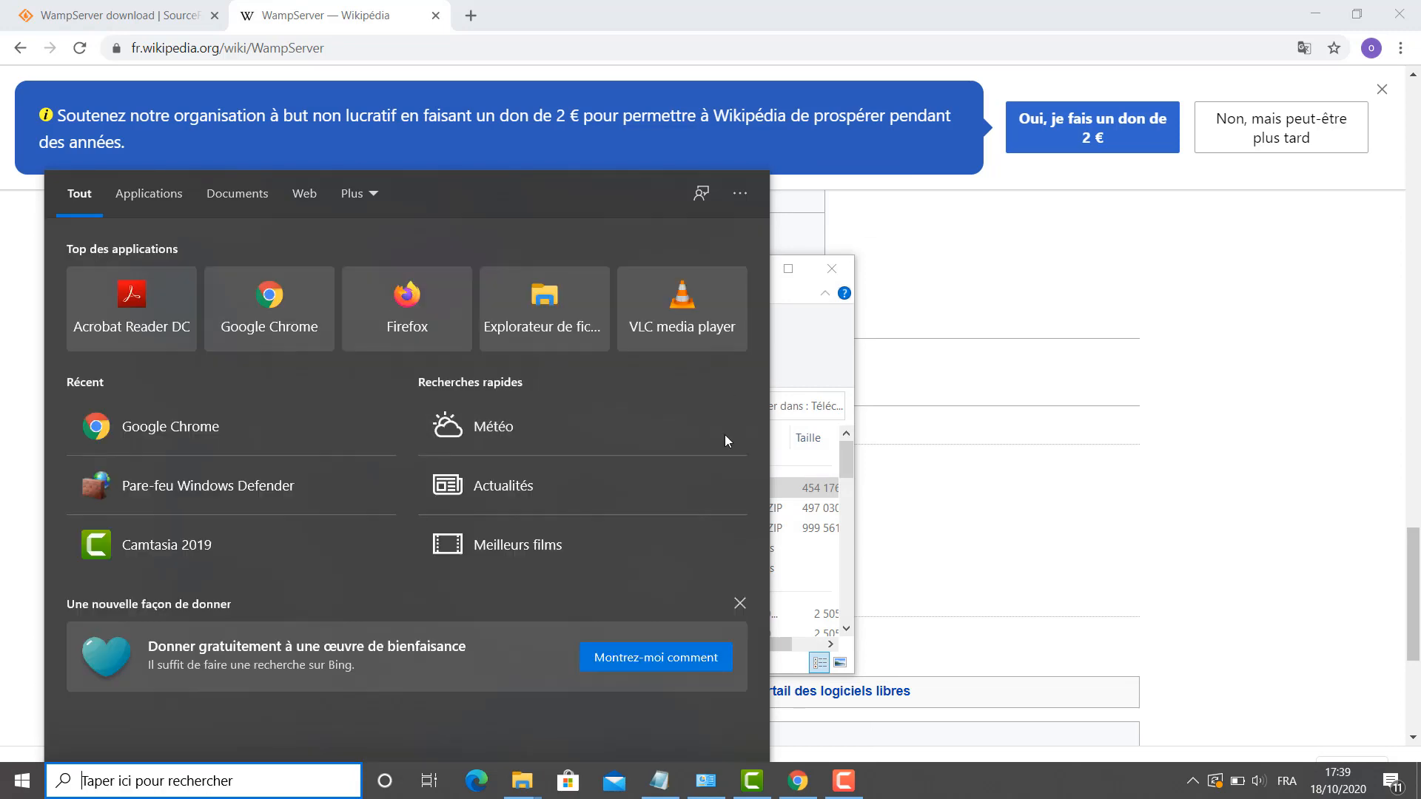
key(super)
key(super)
key(super)
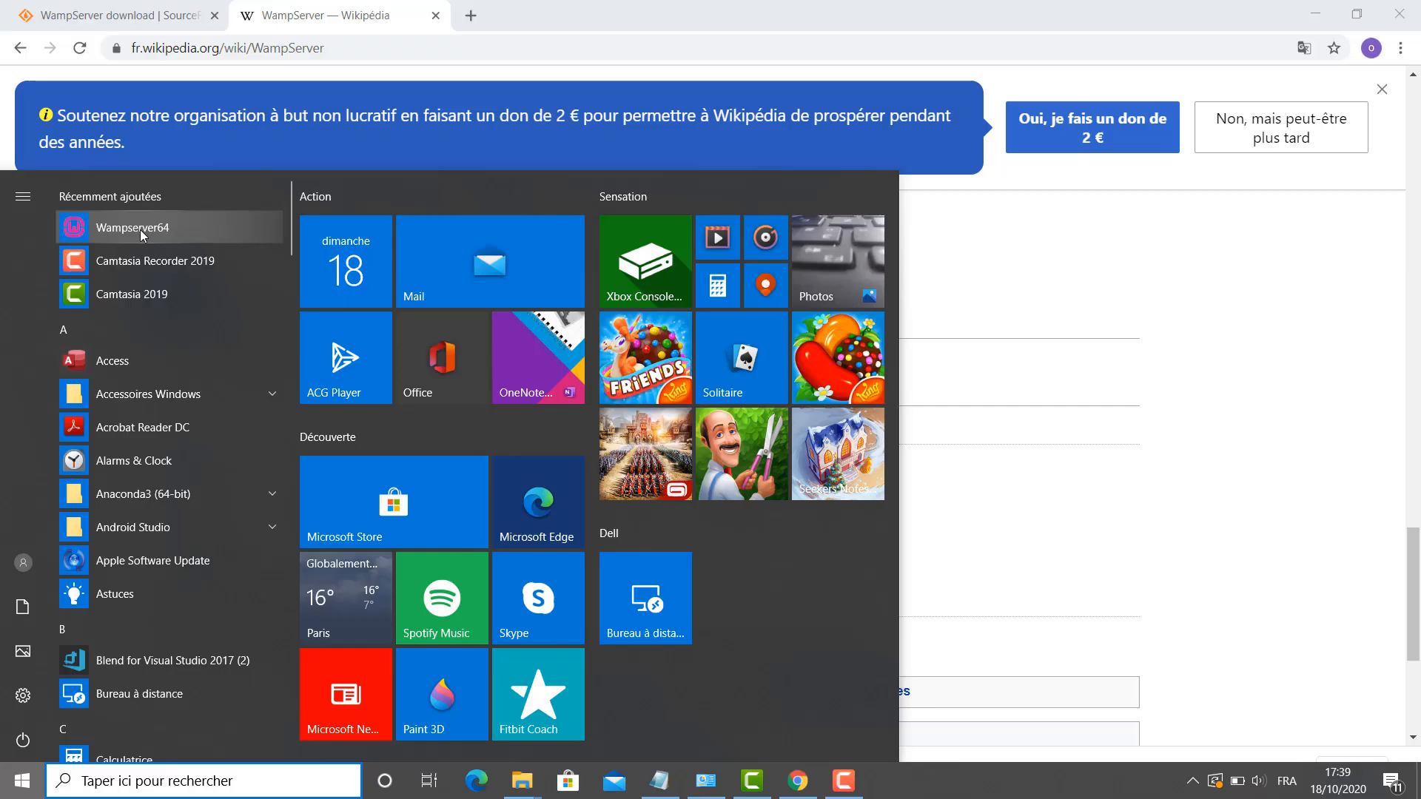
click(140, 230)
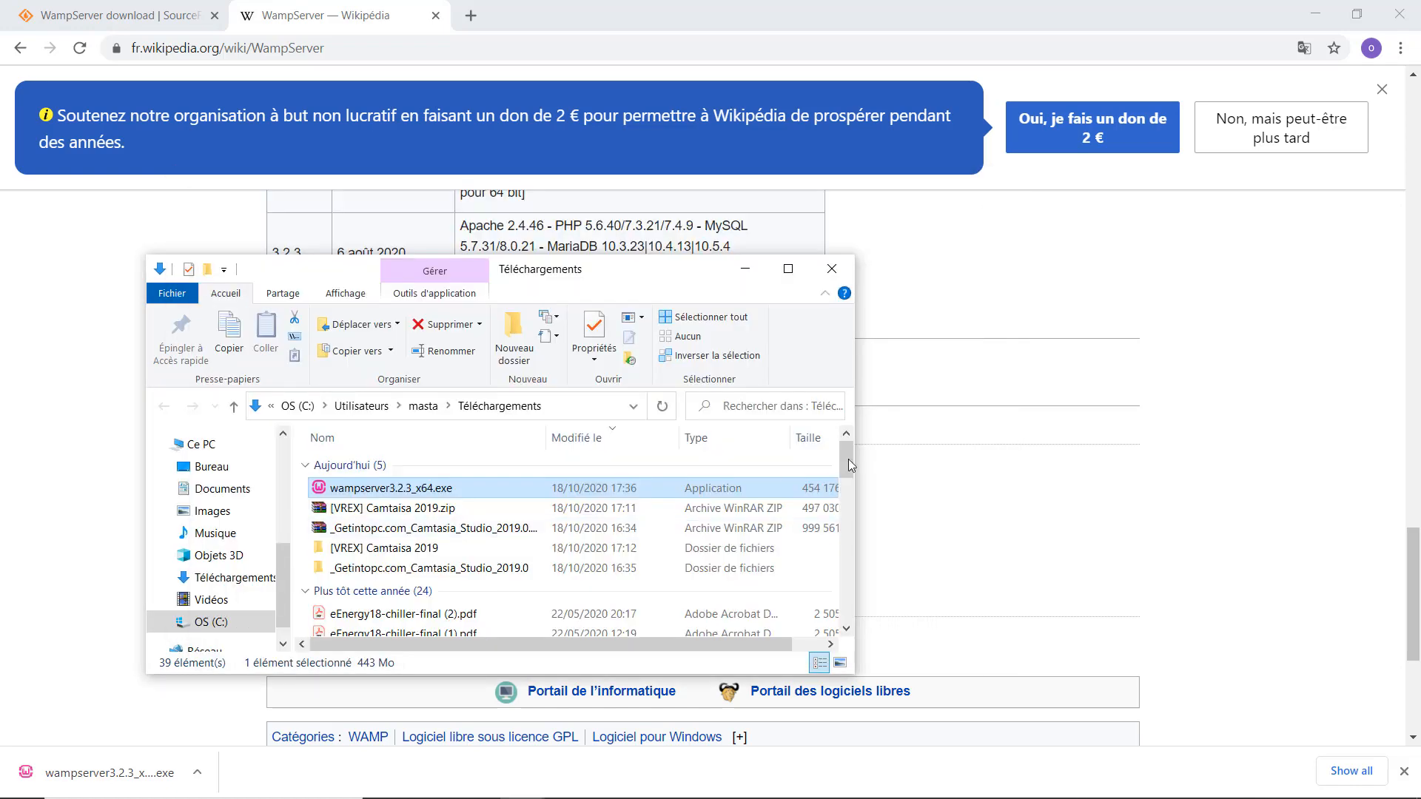
From the green WampServer tray icon's menu, open the Localhost home page.
mouse_move(1238, 791)
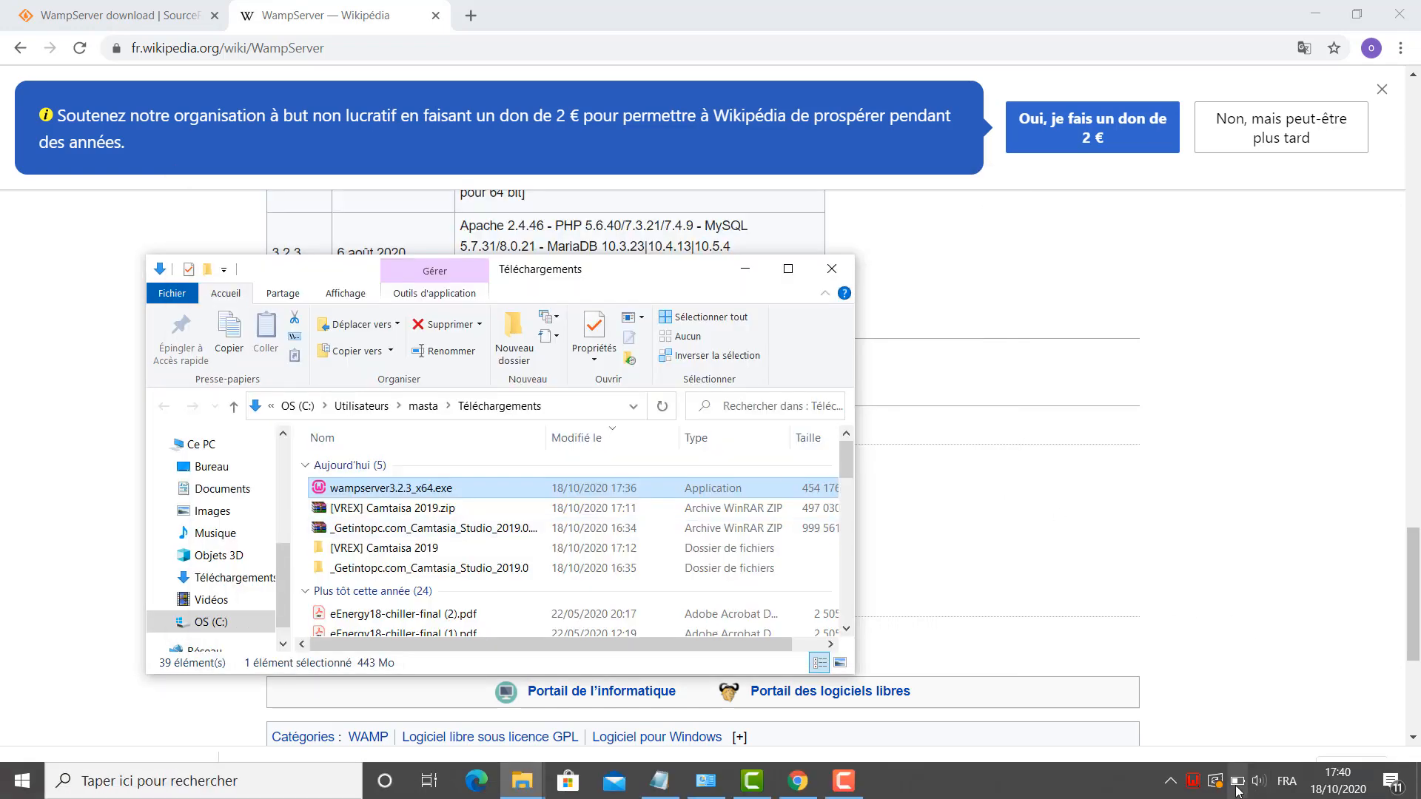
click(1188, 782)
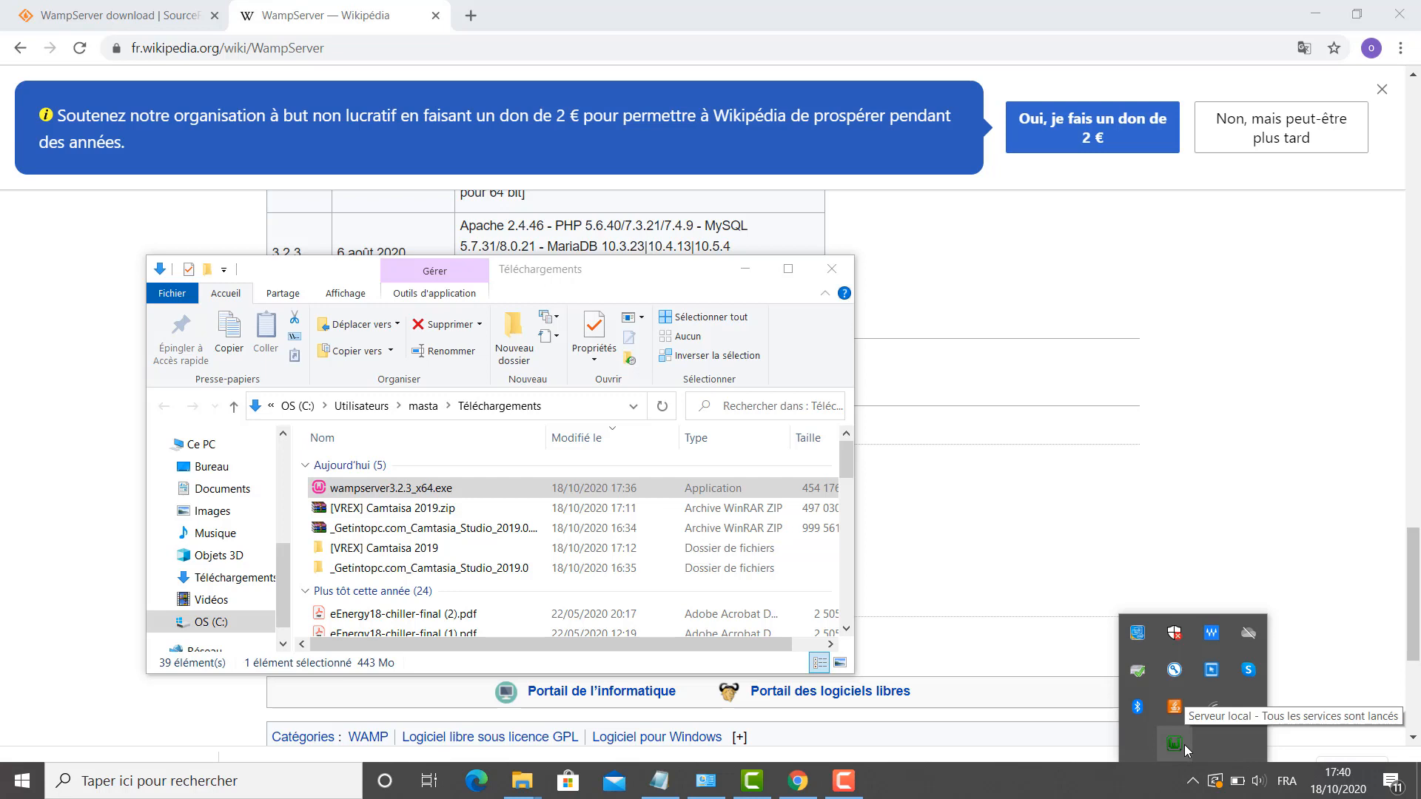
click(1184, 744)
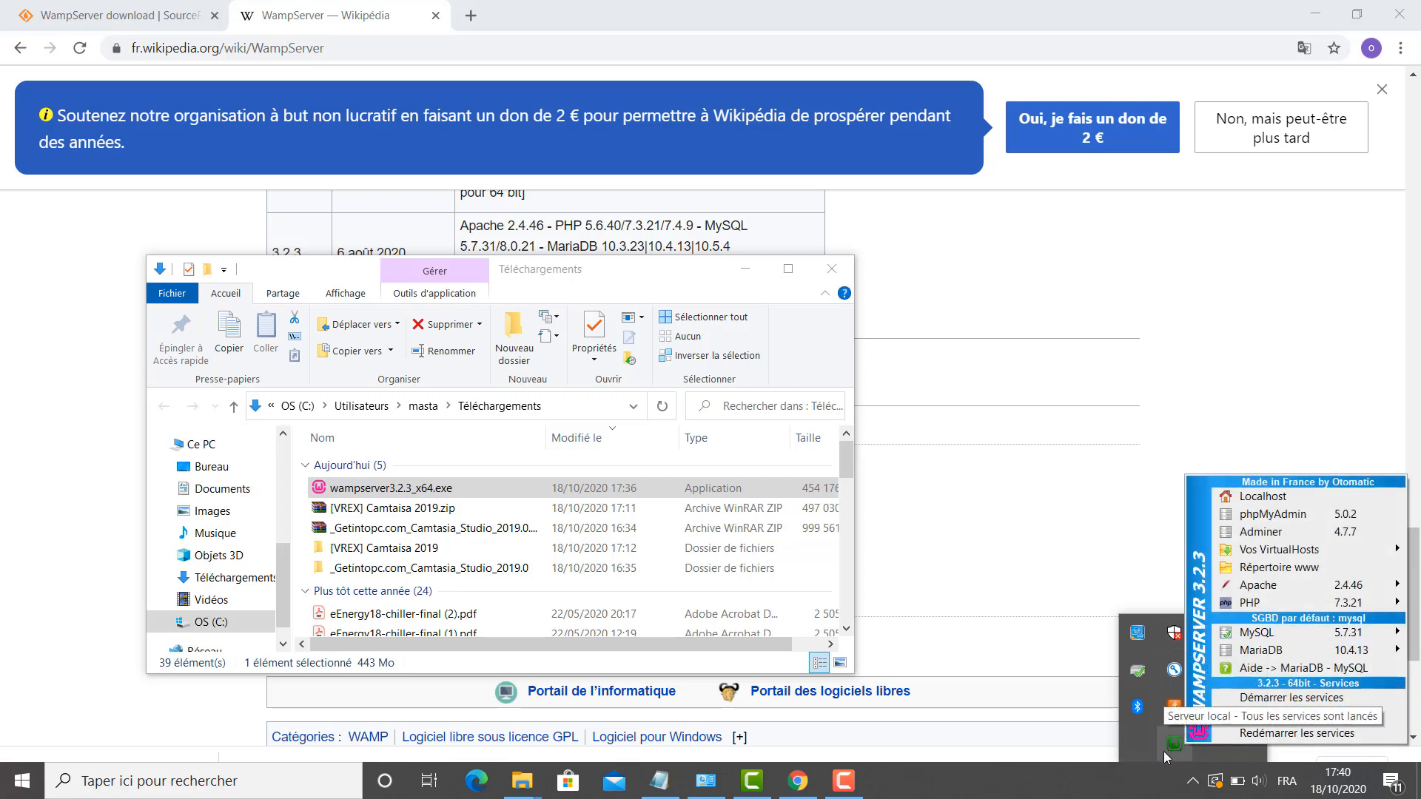
click(1265, 498)
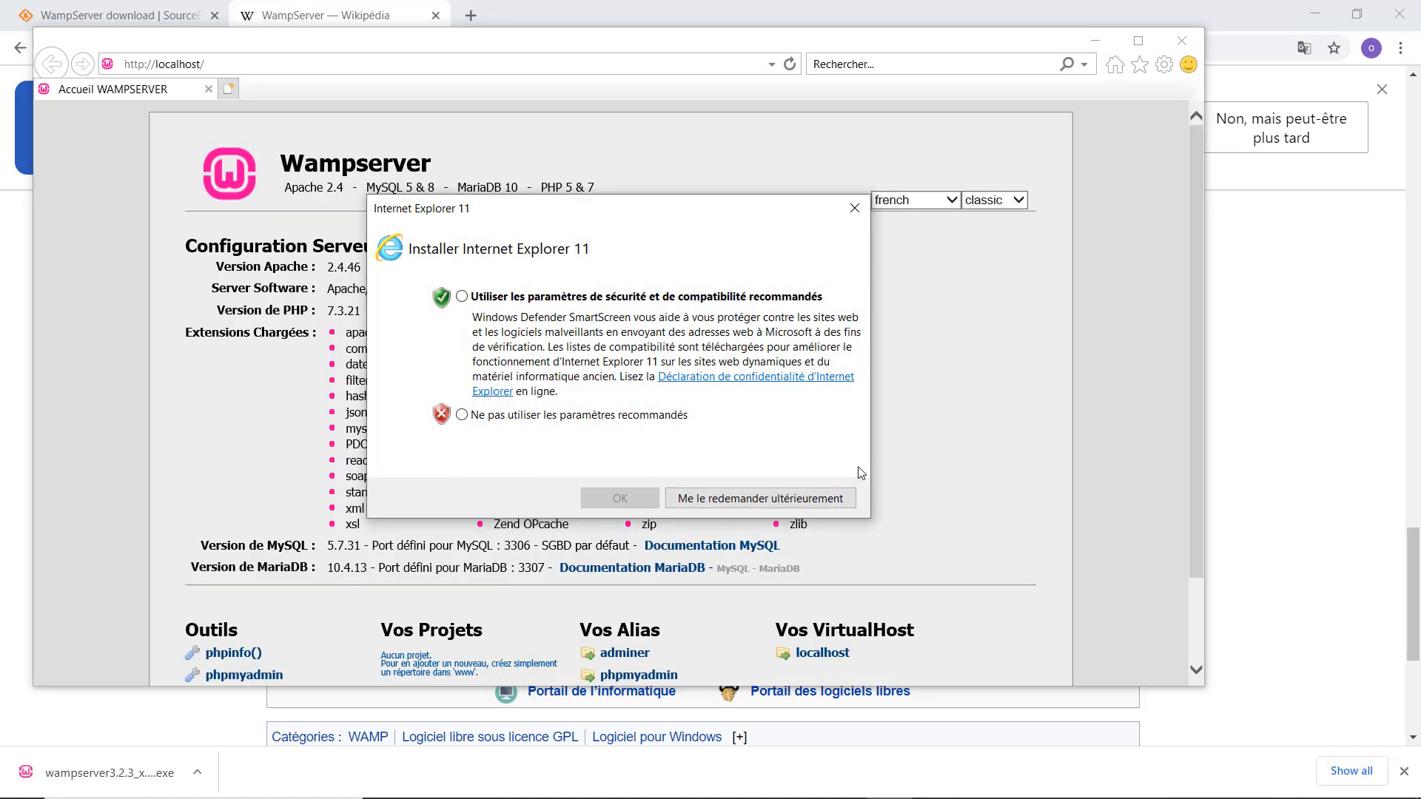
click(854, 208)
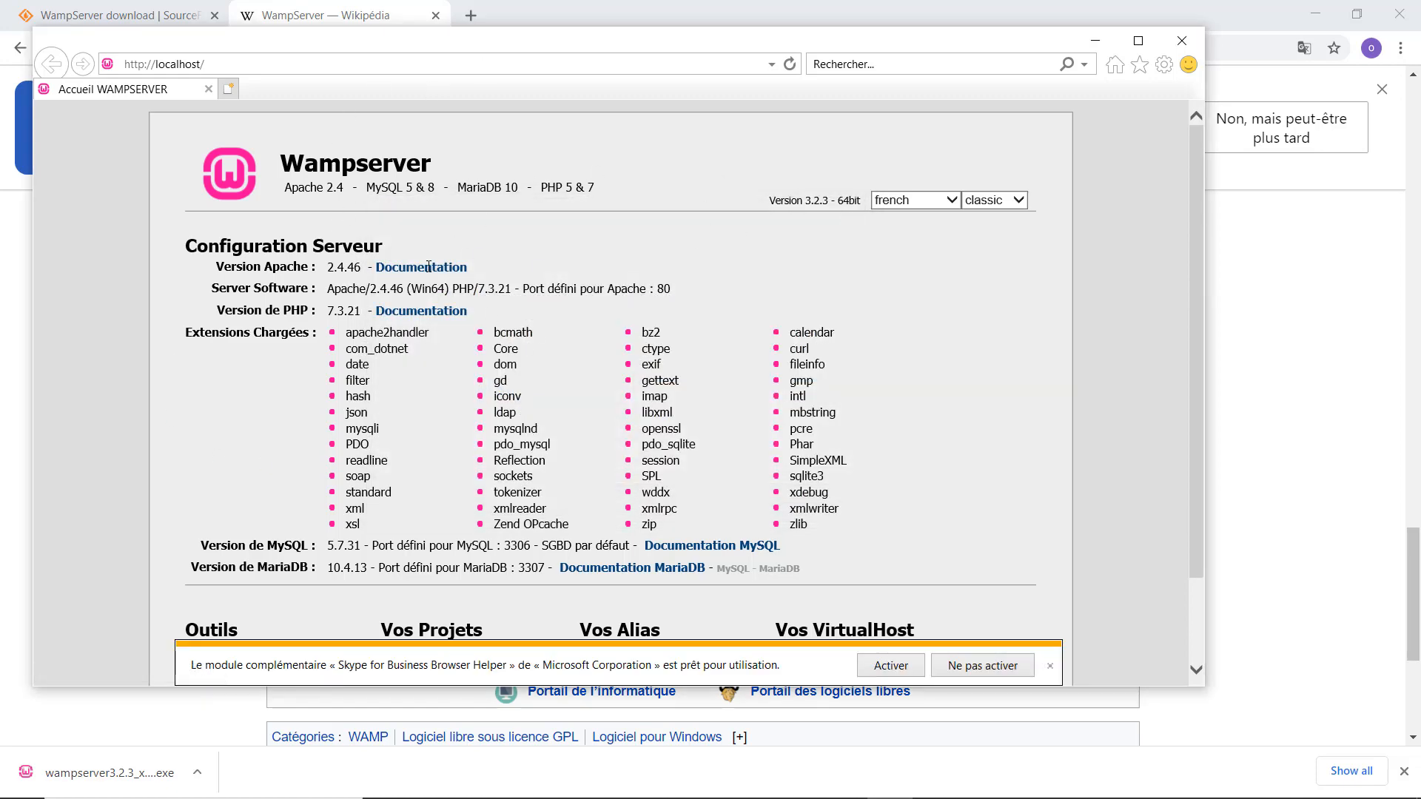
click(231, 68)
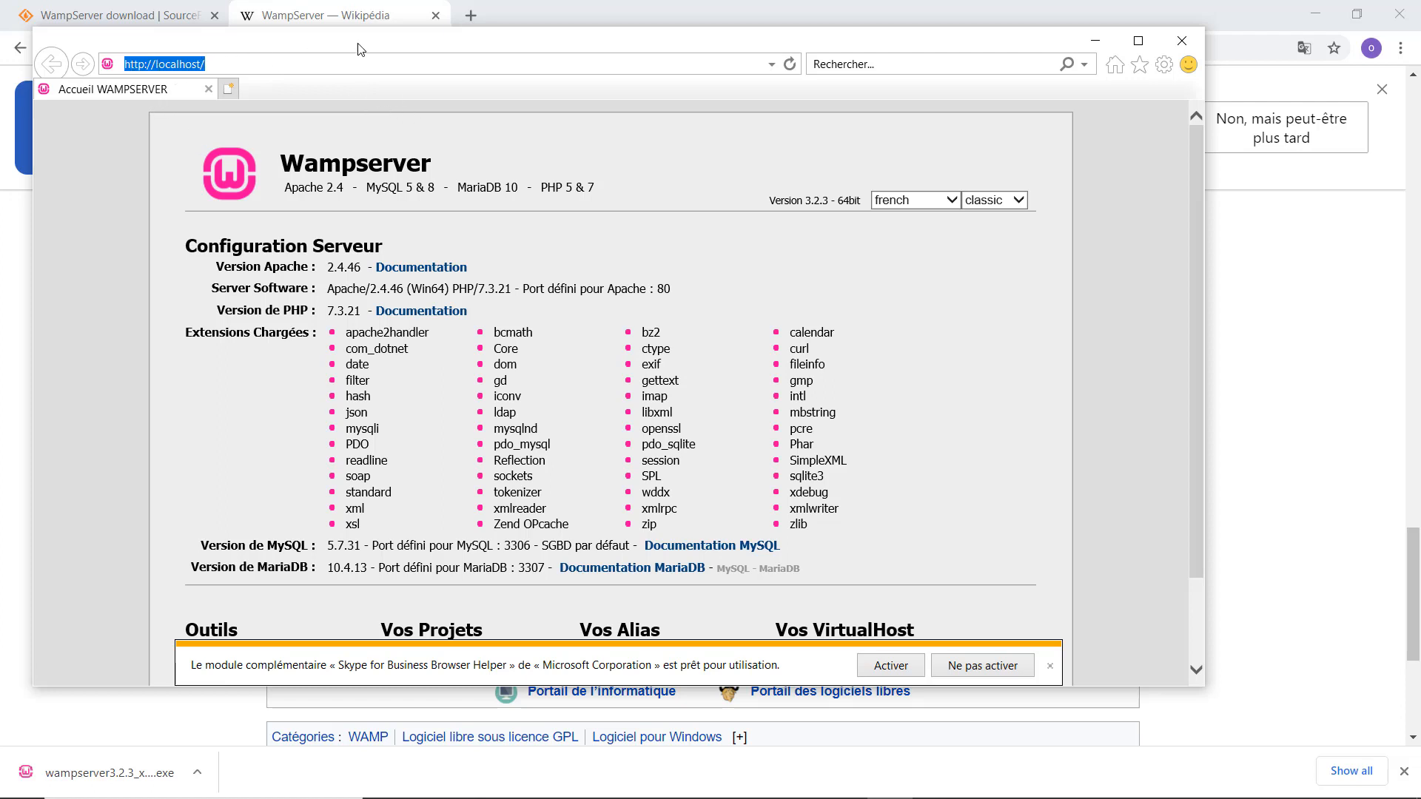
click(1170, 39)
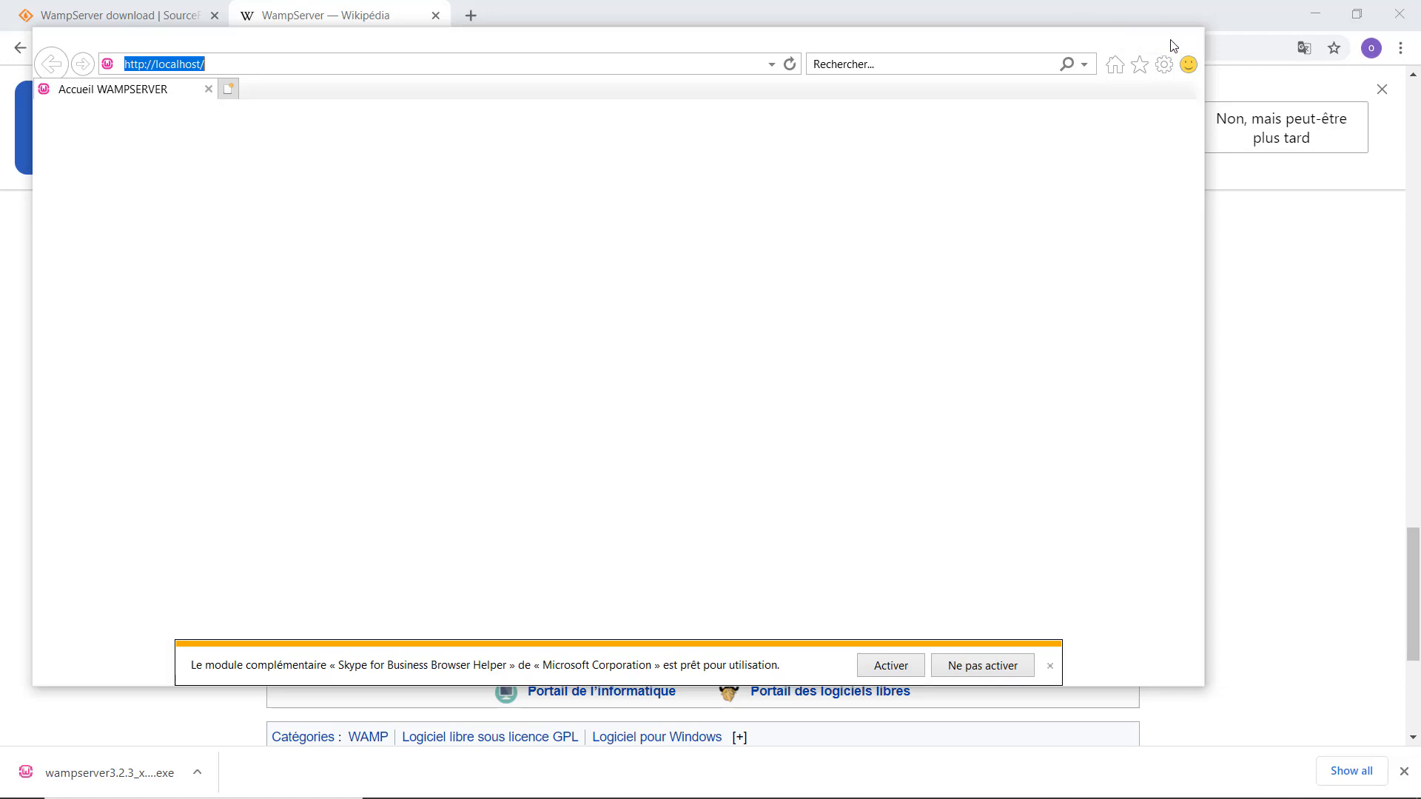
Load localhost in the current Chrome tab to show the Wampserver home page.
click(675, 55)
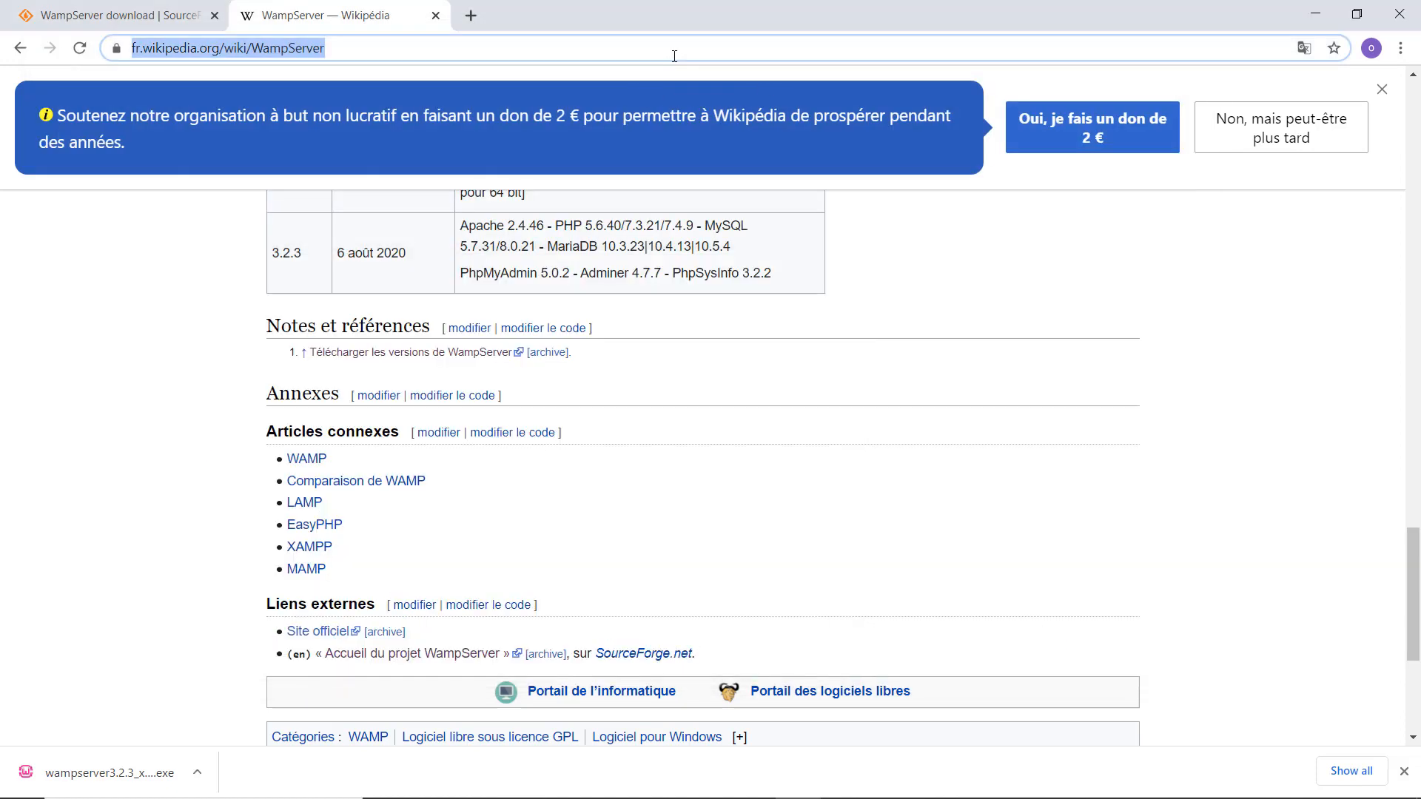
text(localhost)
key(Return)
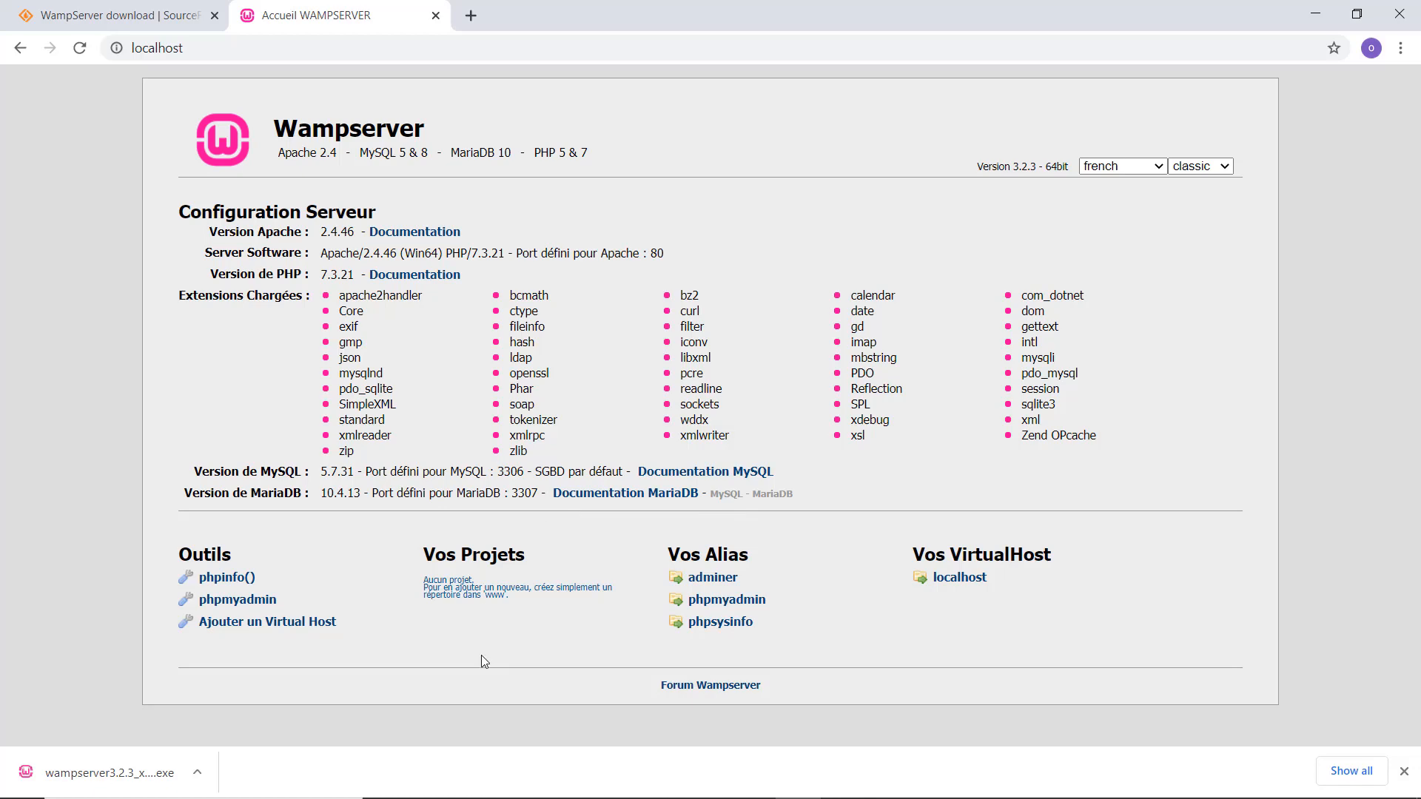
key(super+e)
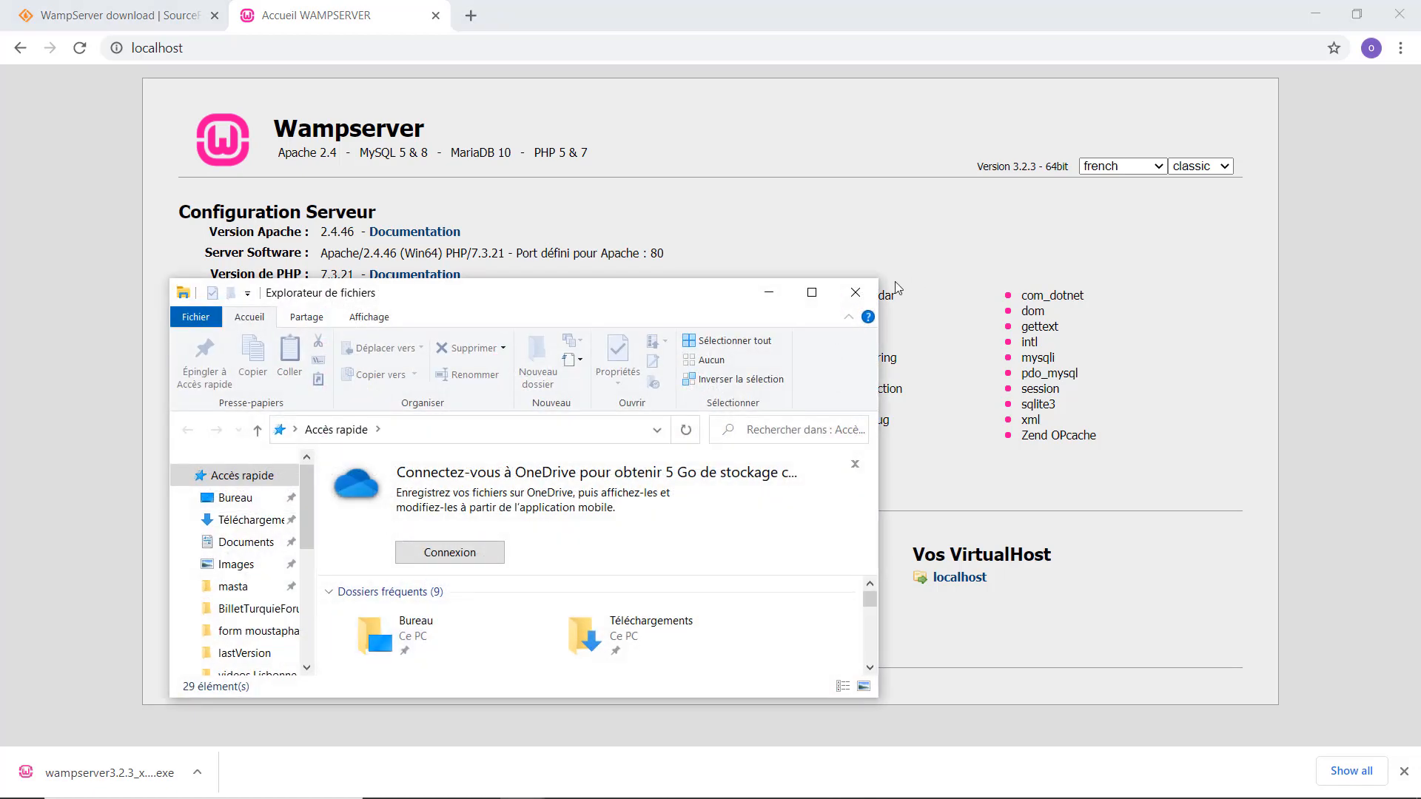
click(812, 293)
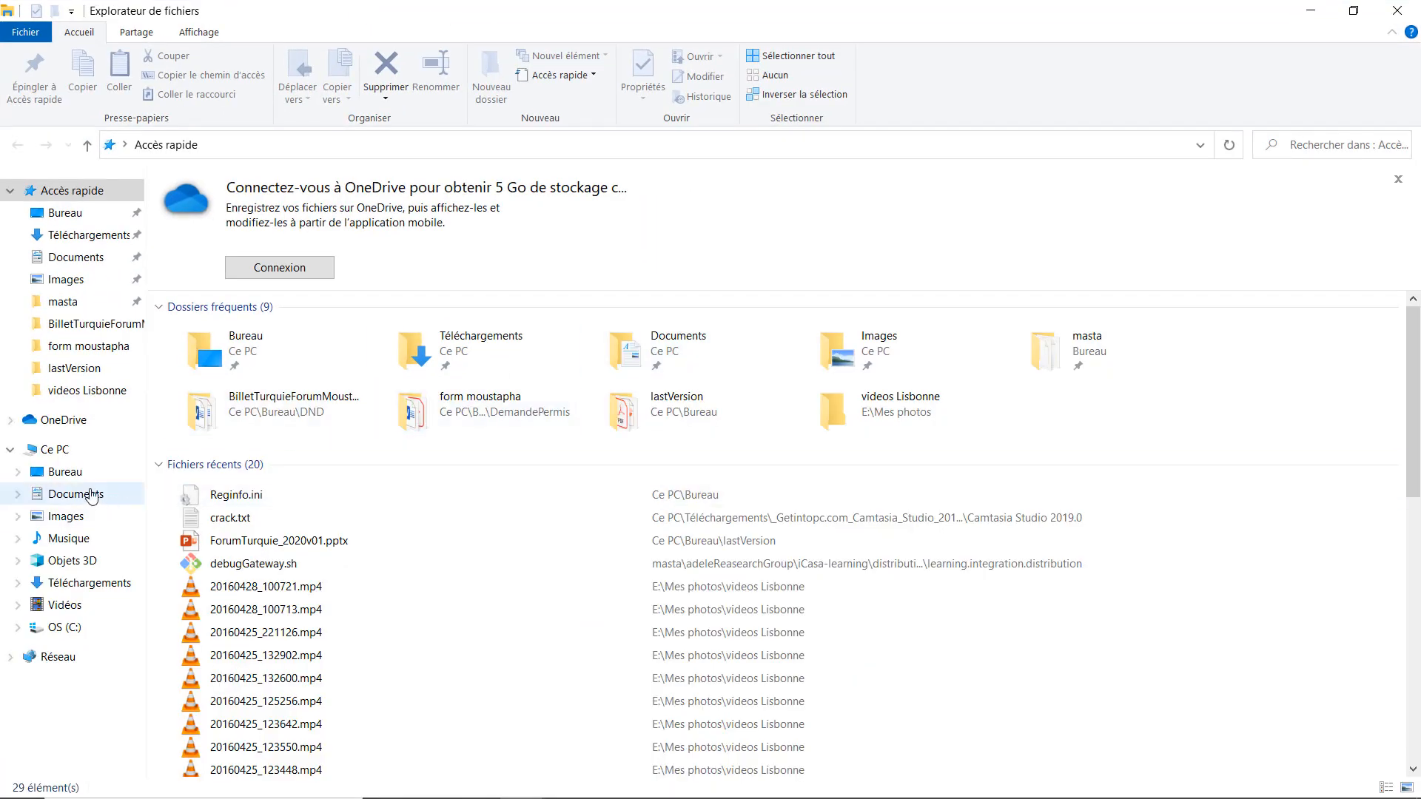
click(59, 450)
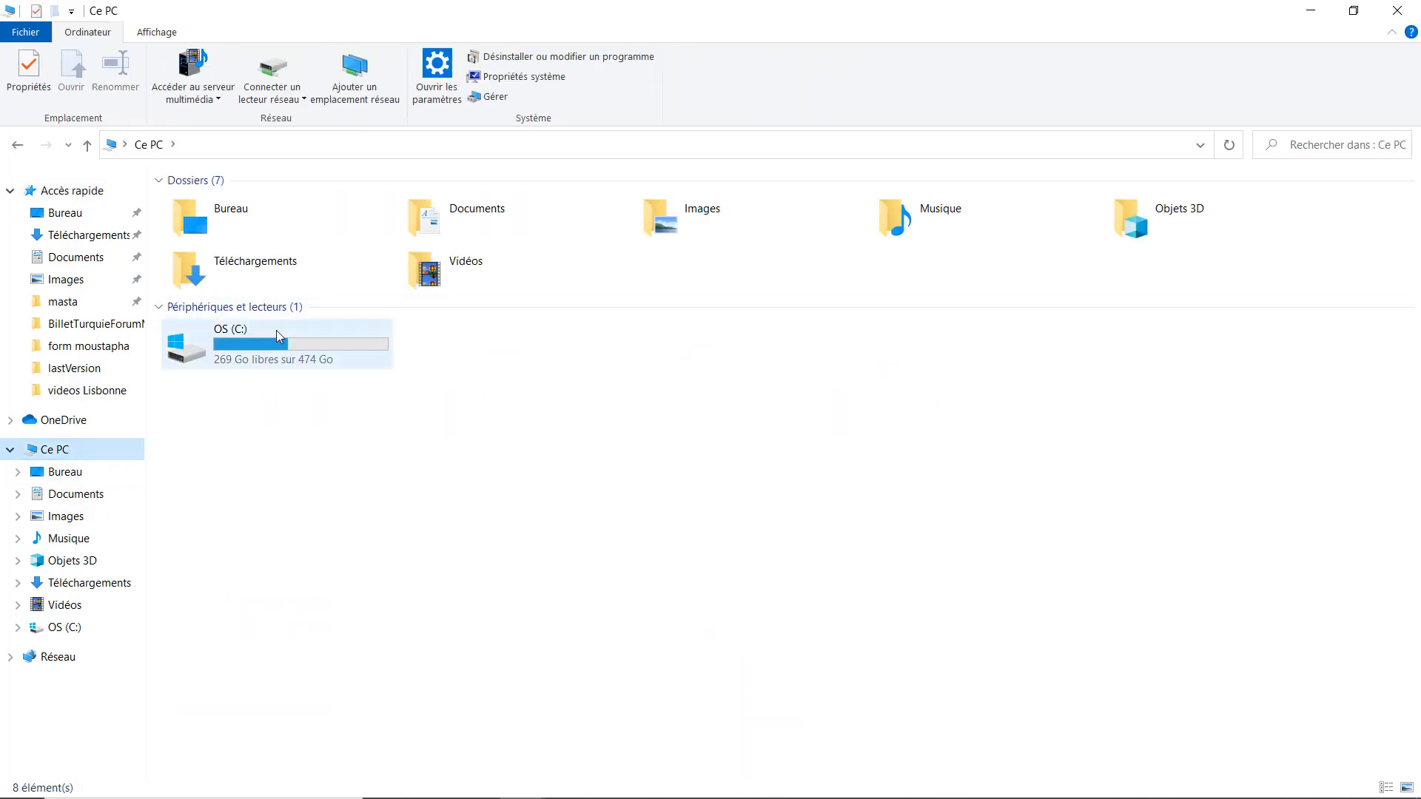
double_click(276, 330)
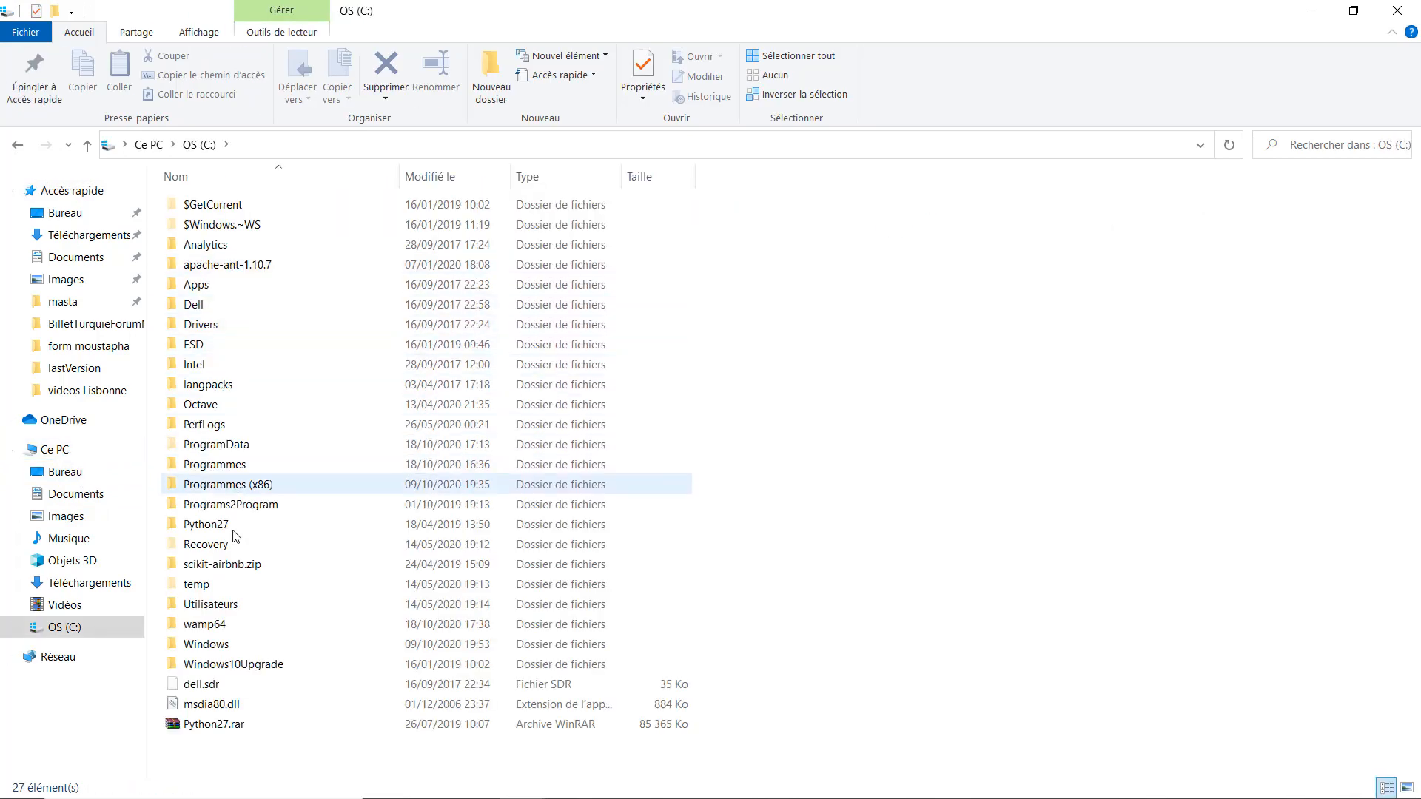
double_click(201, 626)
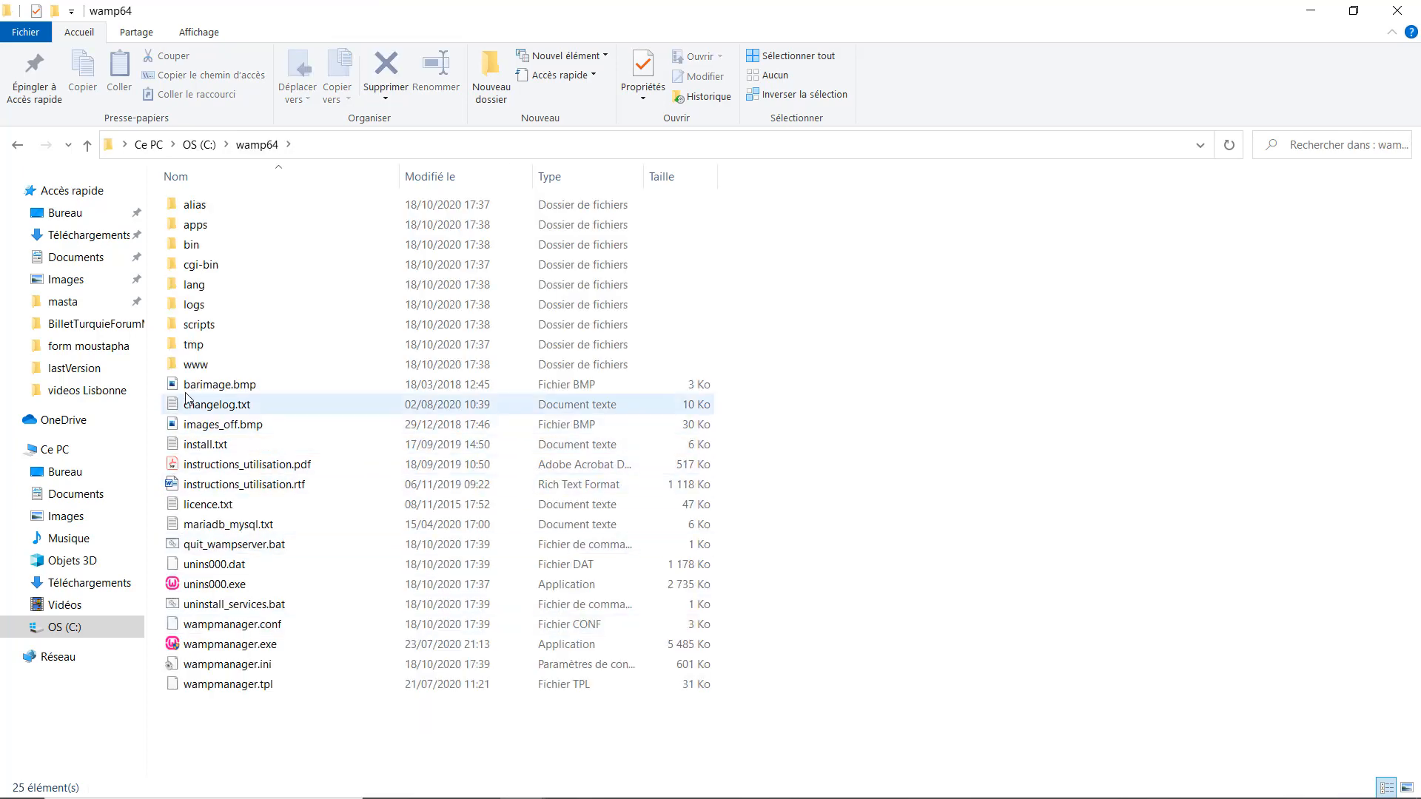
double_click(223, 366)
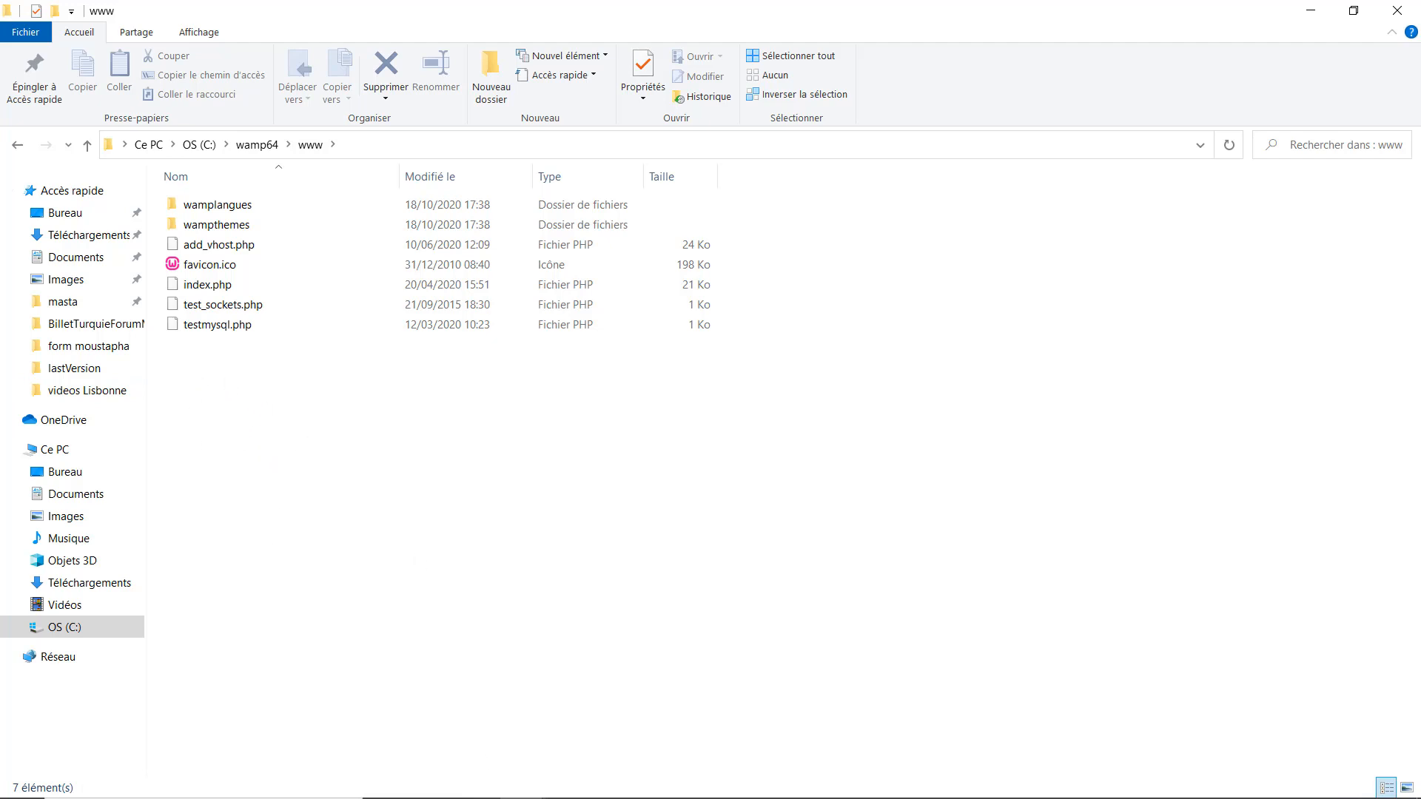
Return to Chrome and go to wordpress.org in a new tab.
mouse_move(474, 795)
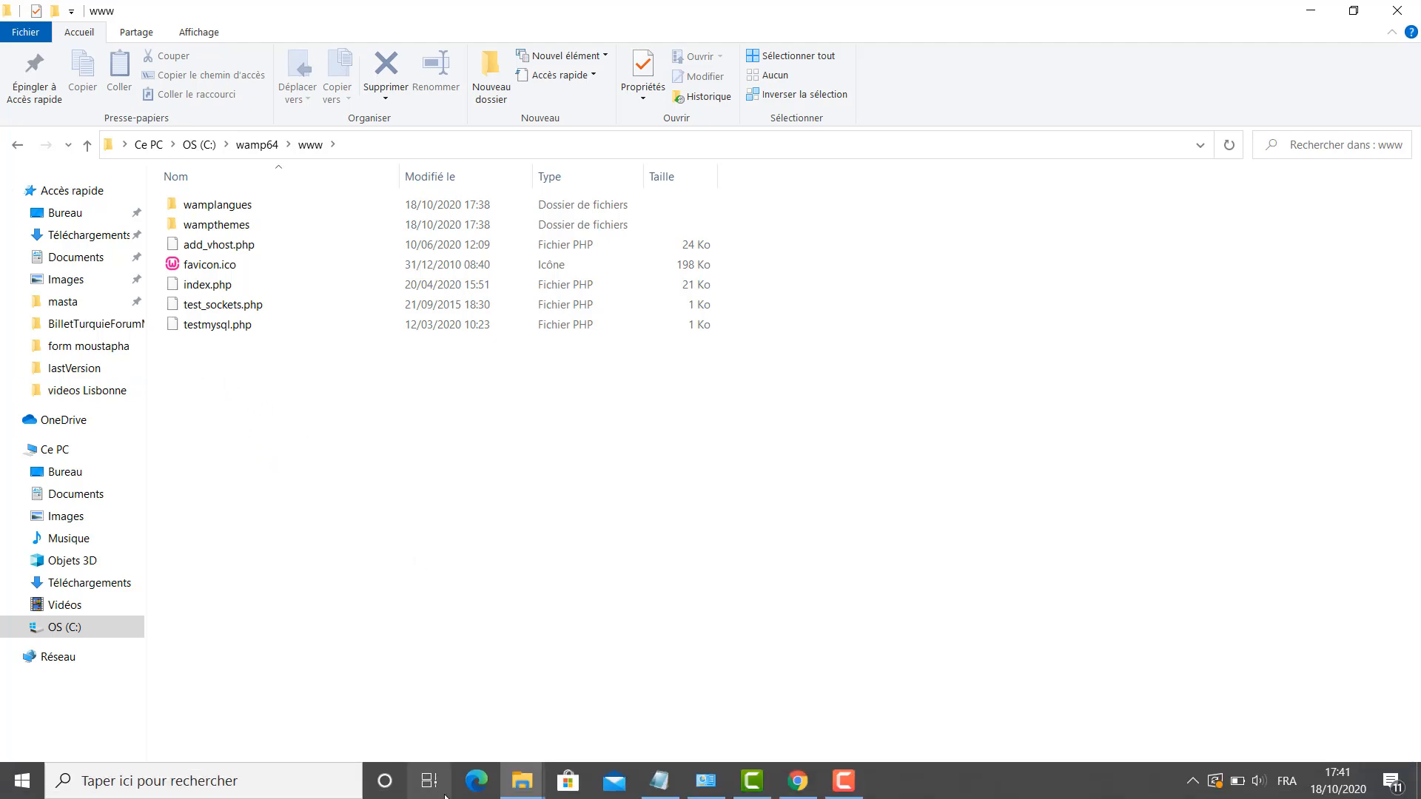
click(798, 781)
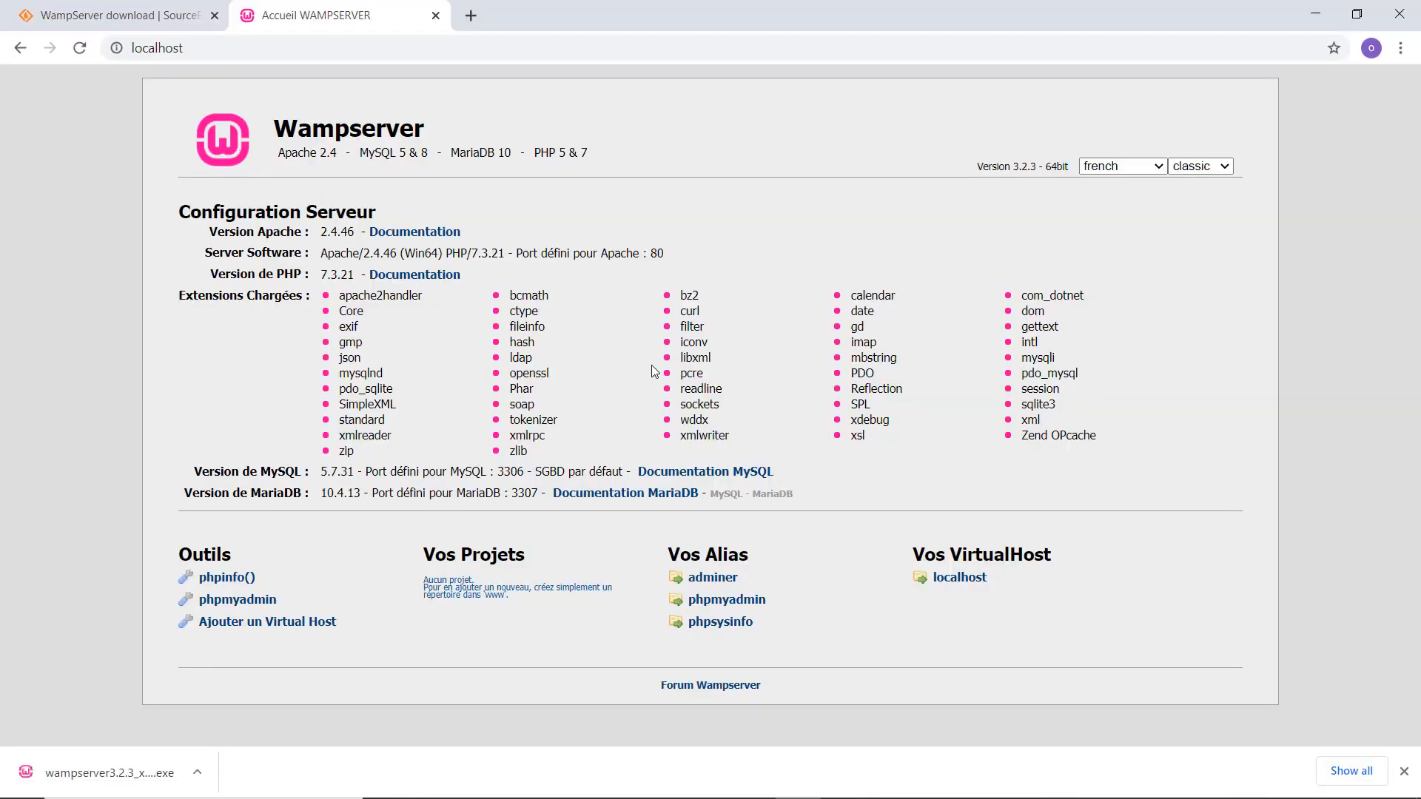
key(ctrl+t)
text(word)
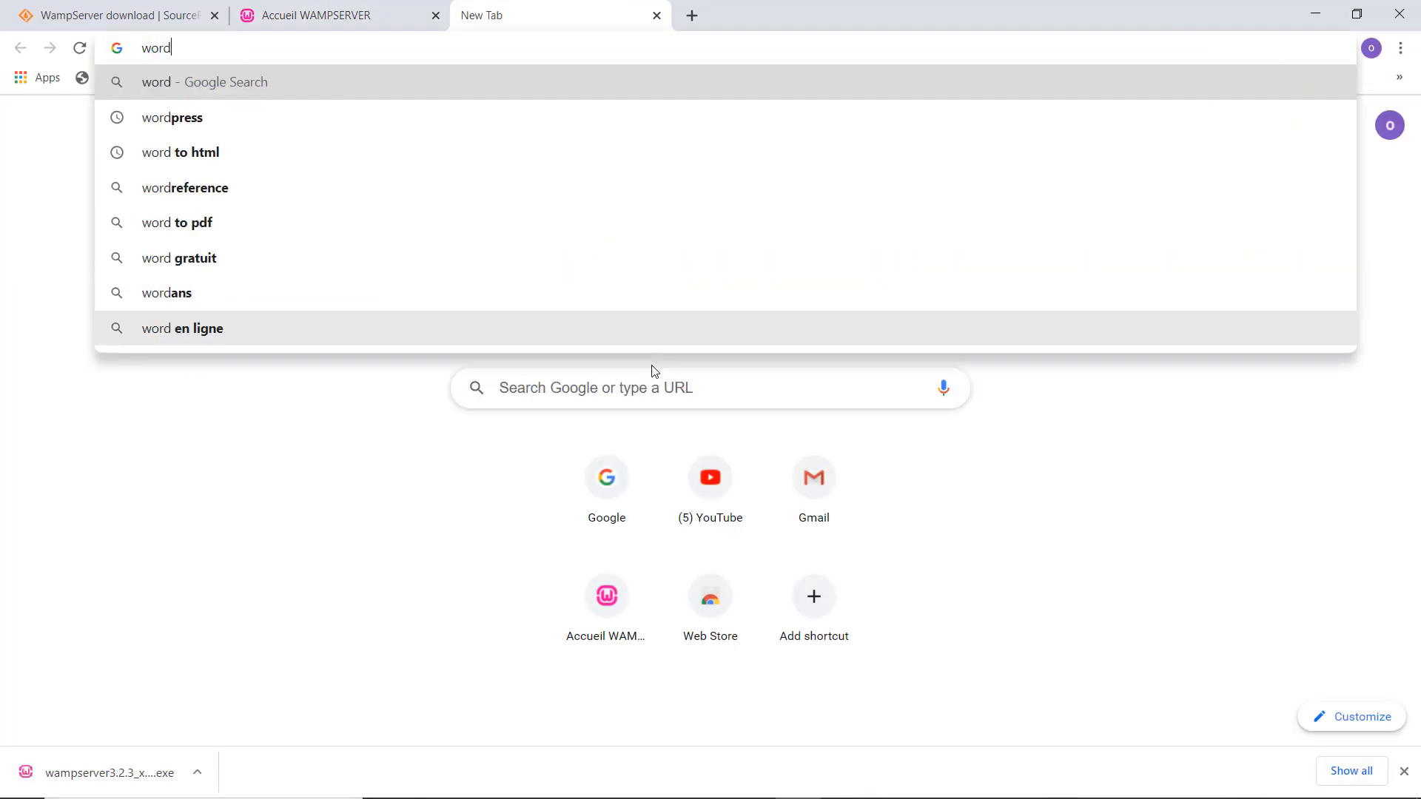
text(press )
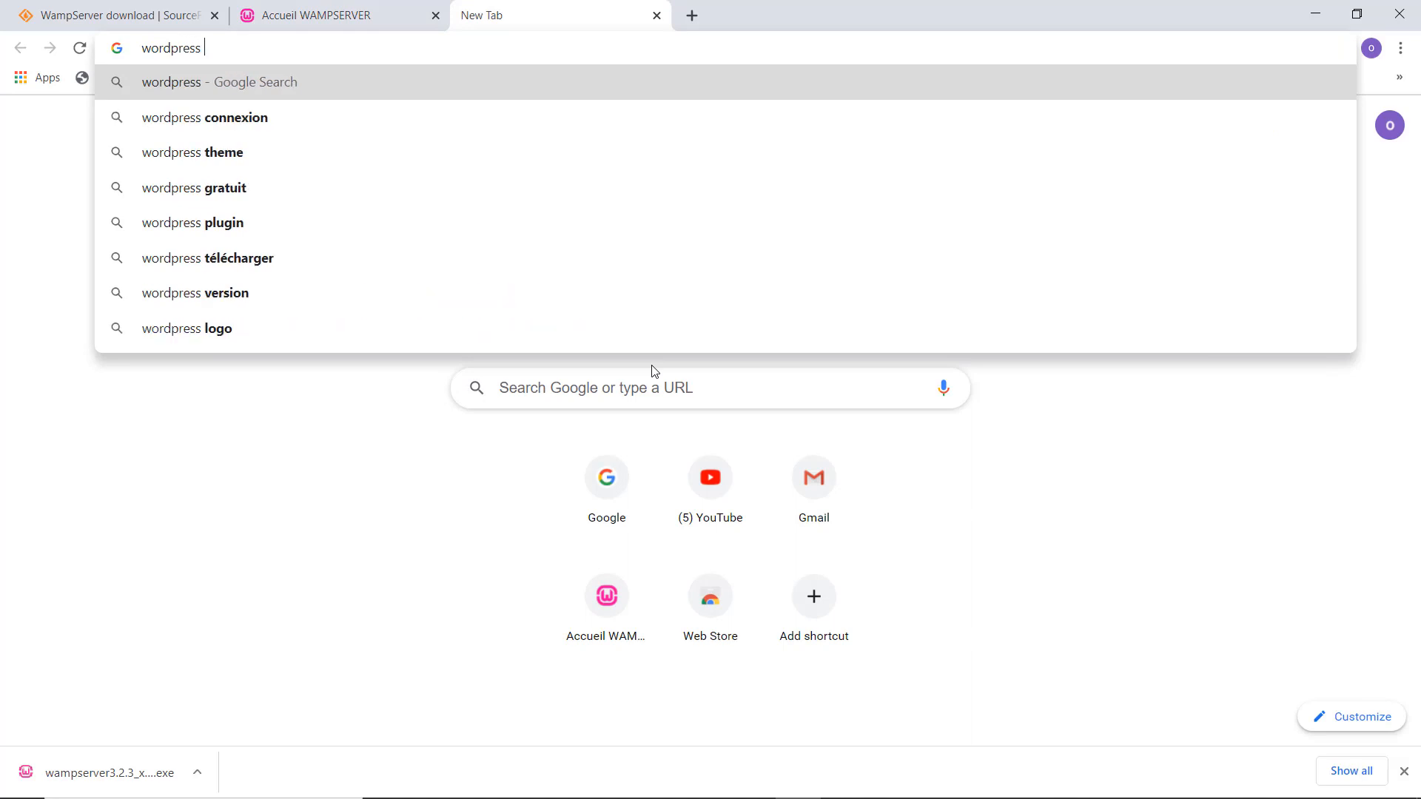
text(org)
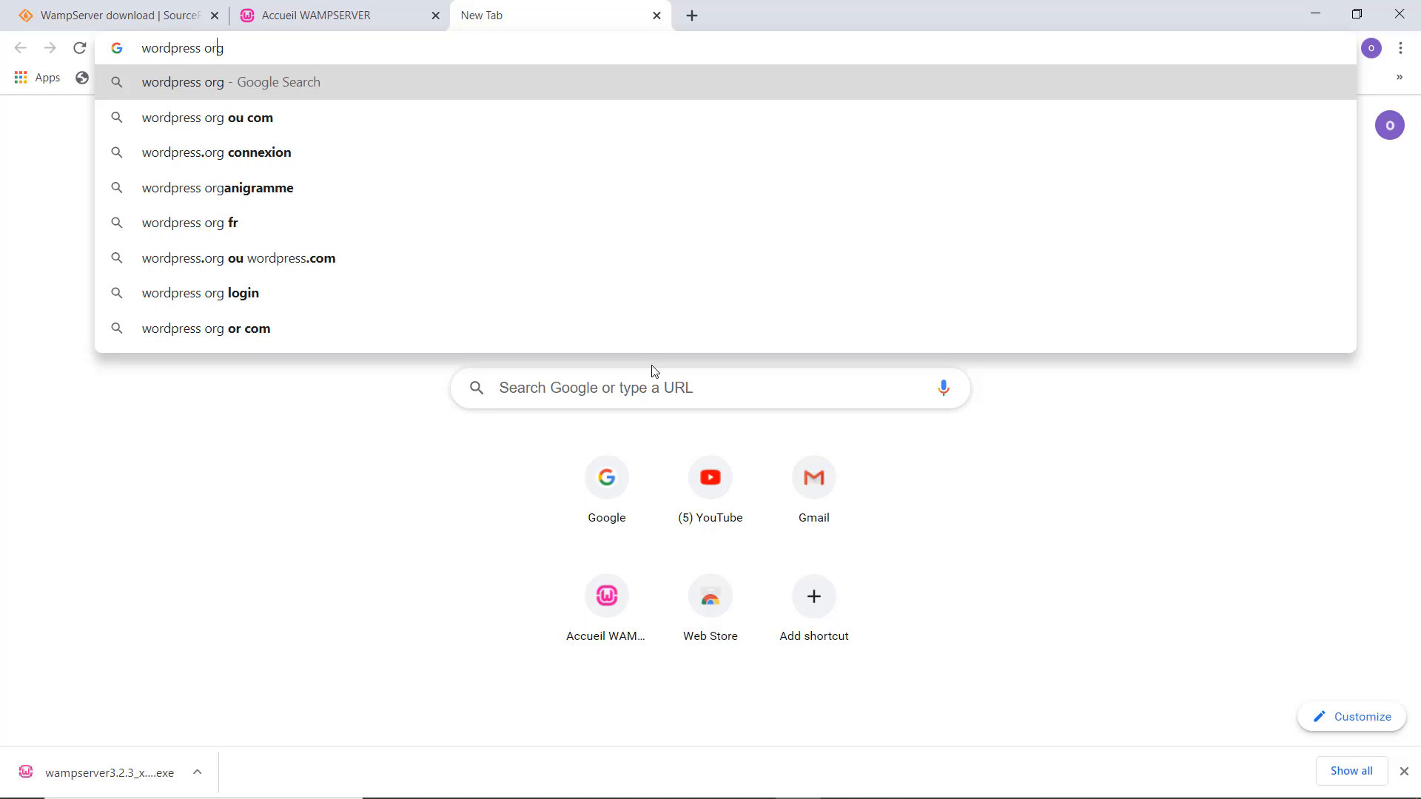
key(BackSpace)
text(.)
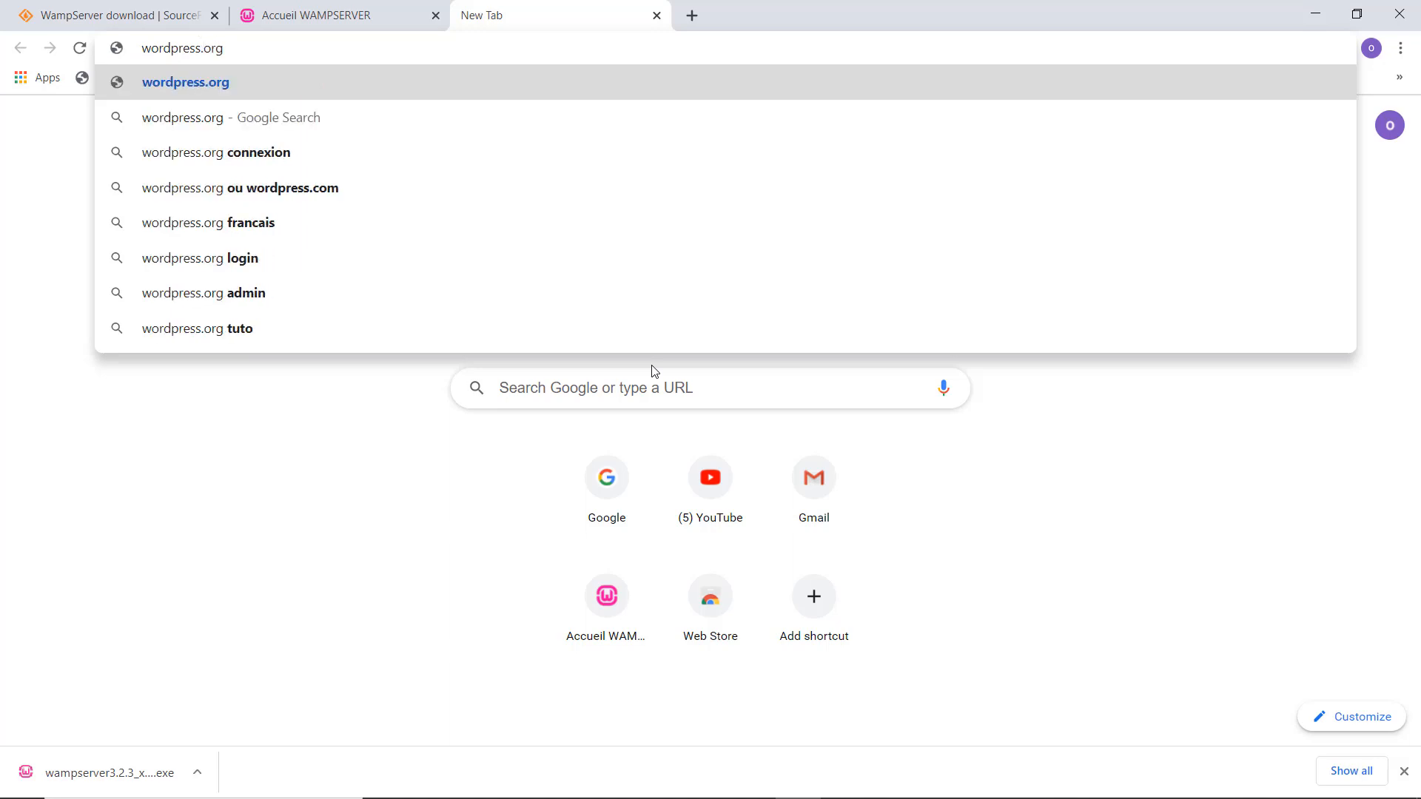
key(Return)
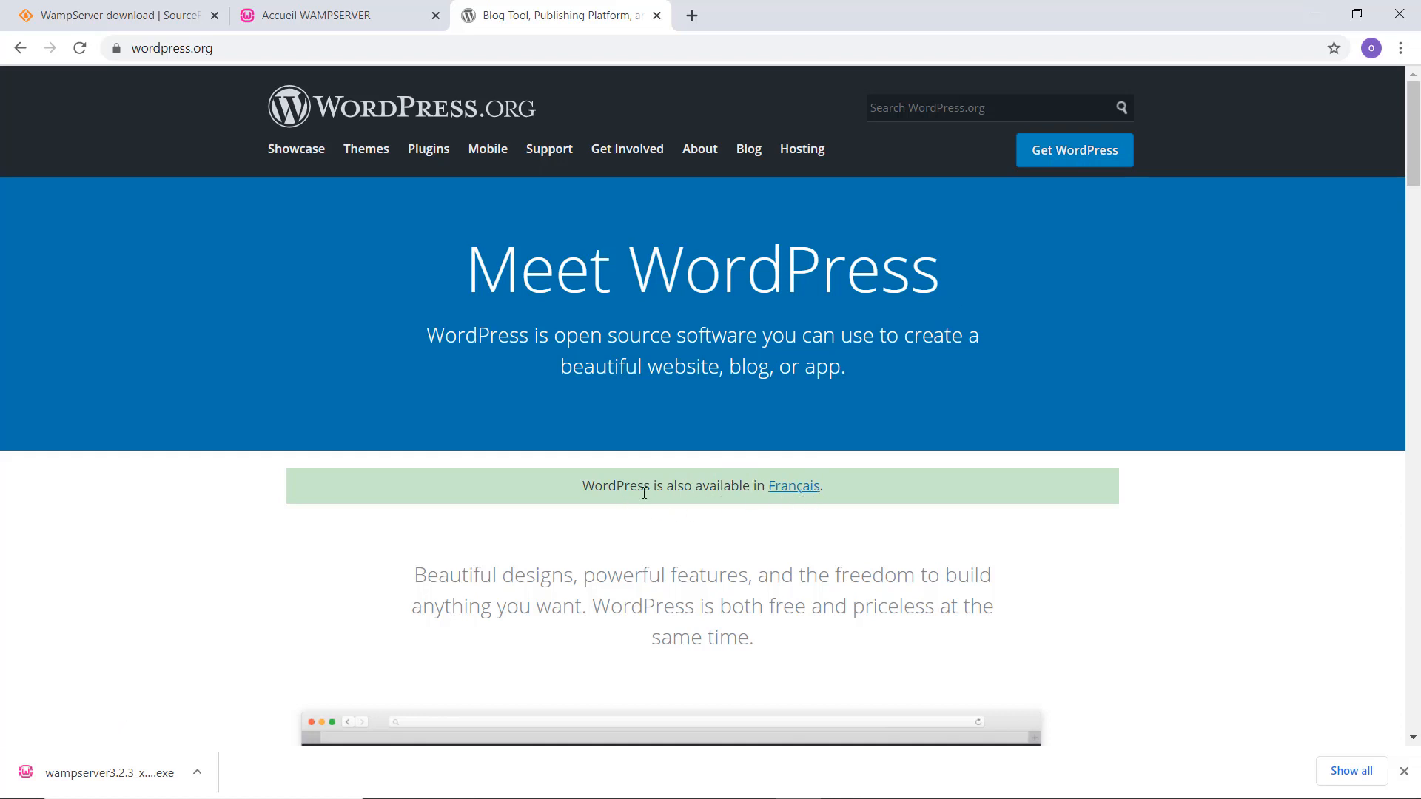
Download the French WordPress 5.5.1 zip from the French WordPress.org site and dismiss the thank-you popup.
click(803, 492)
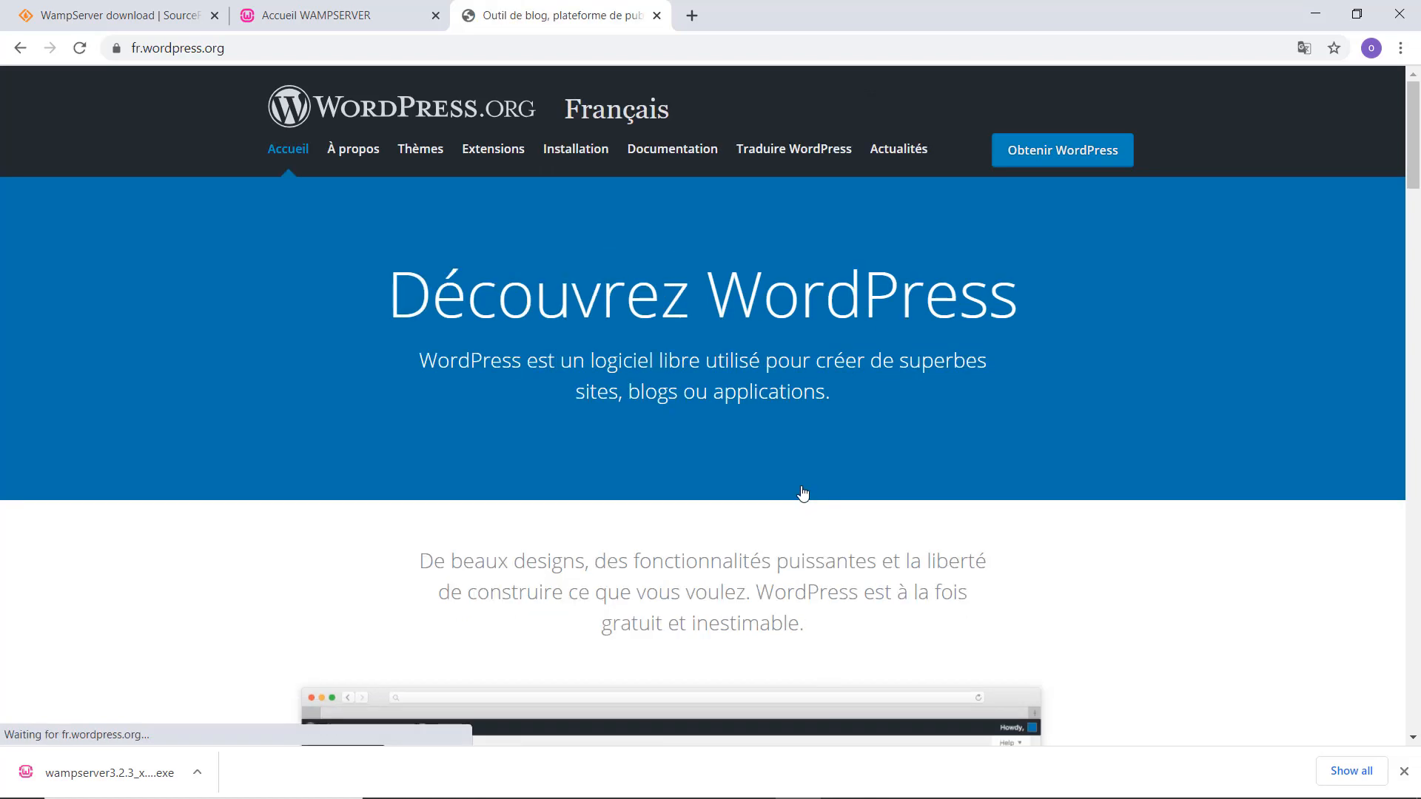
click(1095, 157)
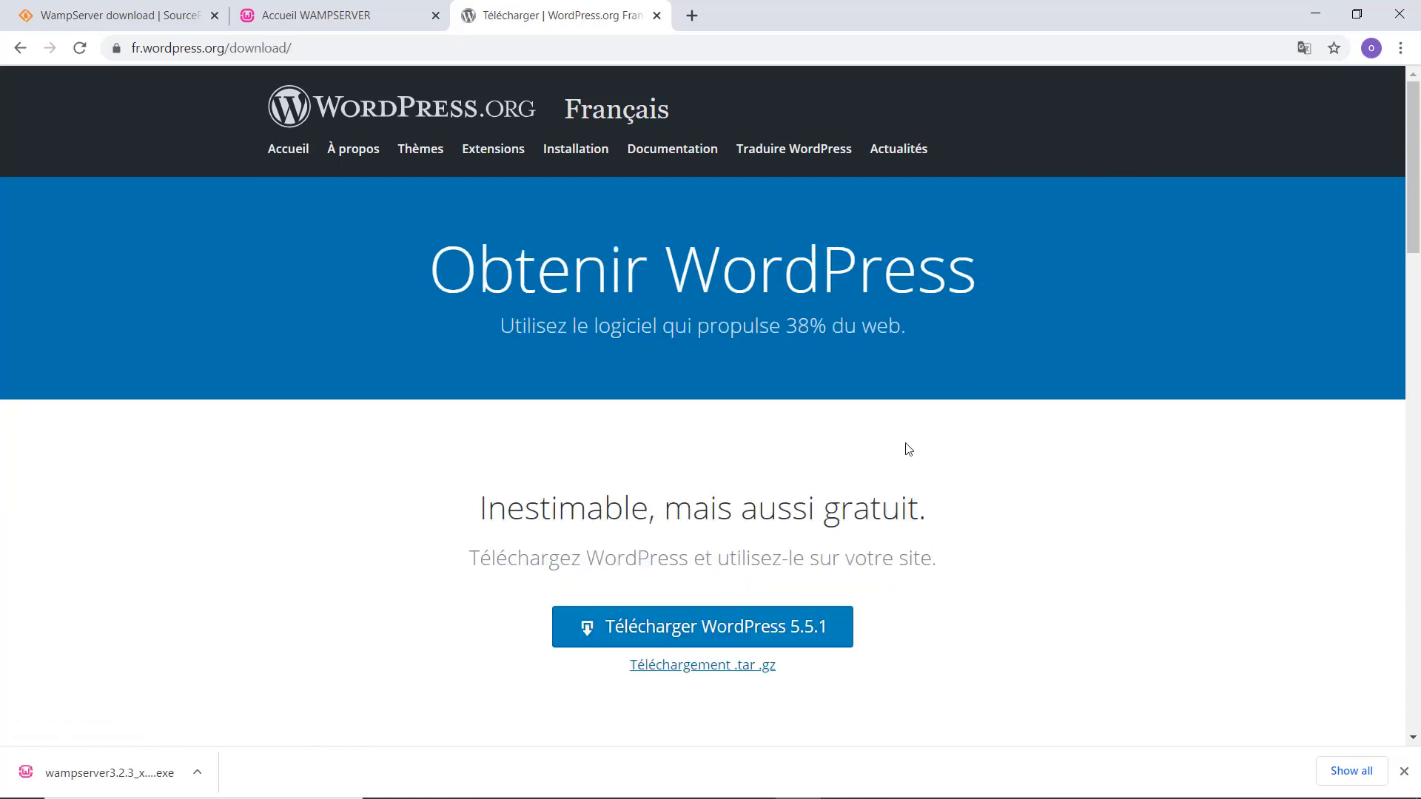
click(817, 631)
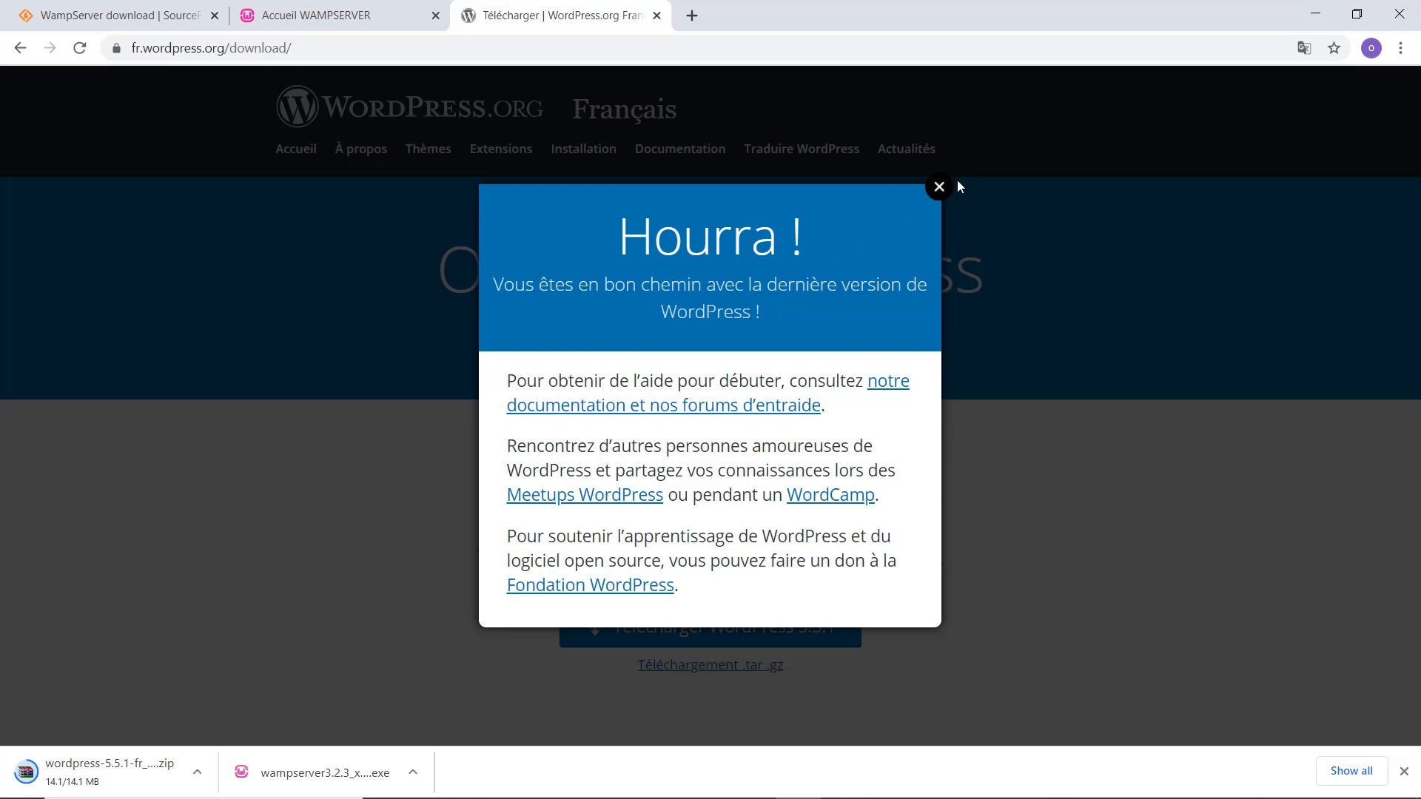
click(939, 188)
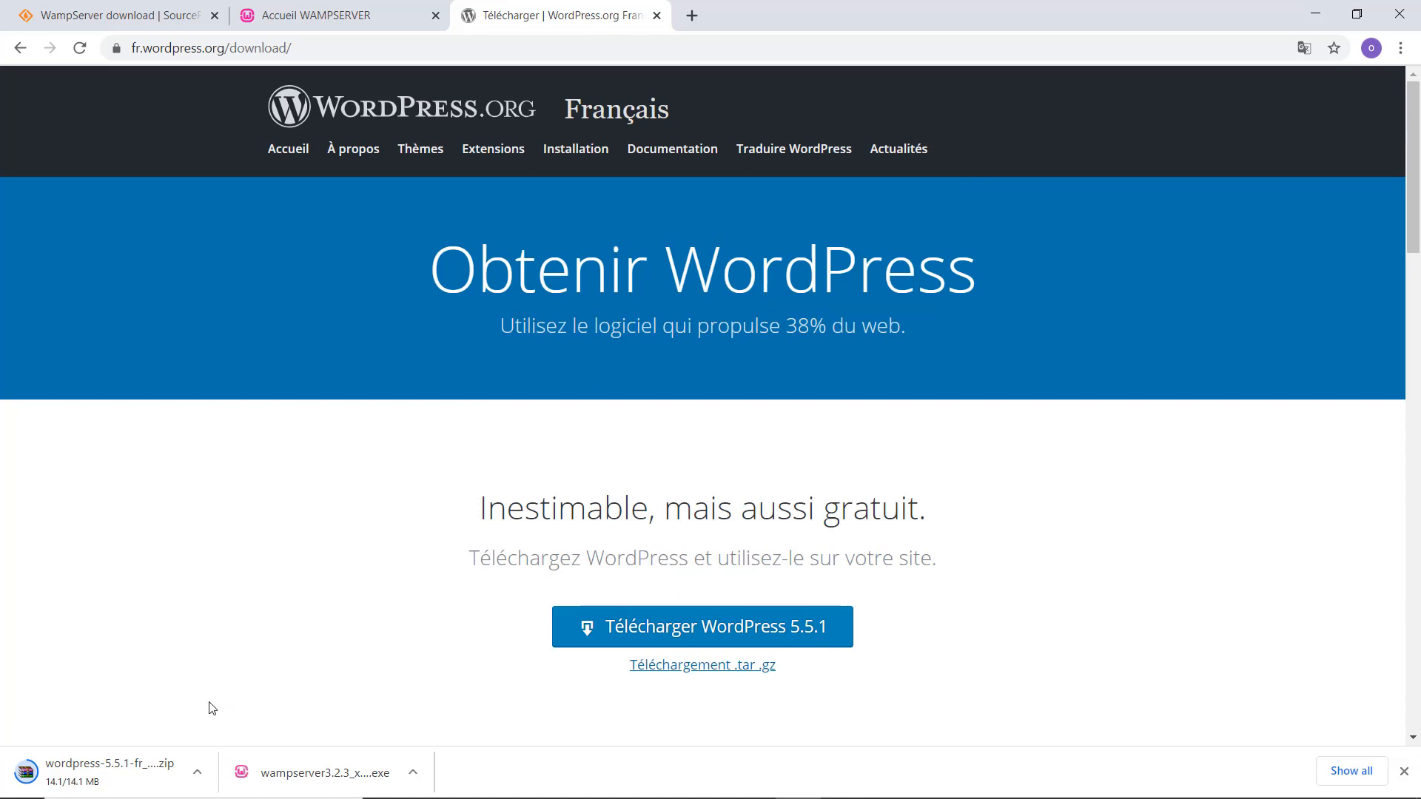
scroll(212, 708, down, 2)
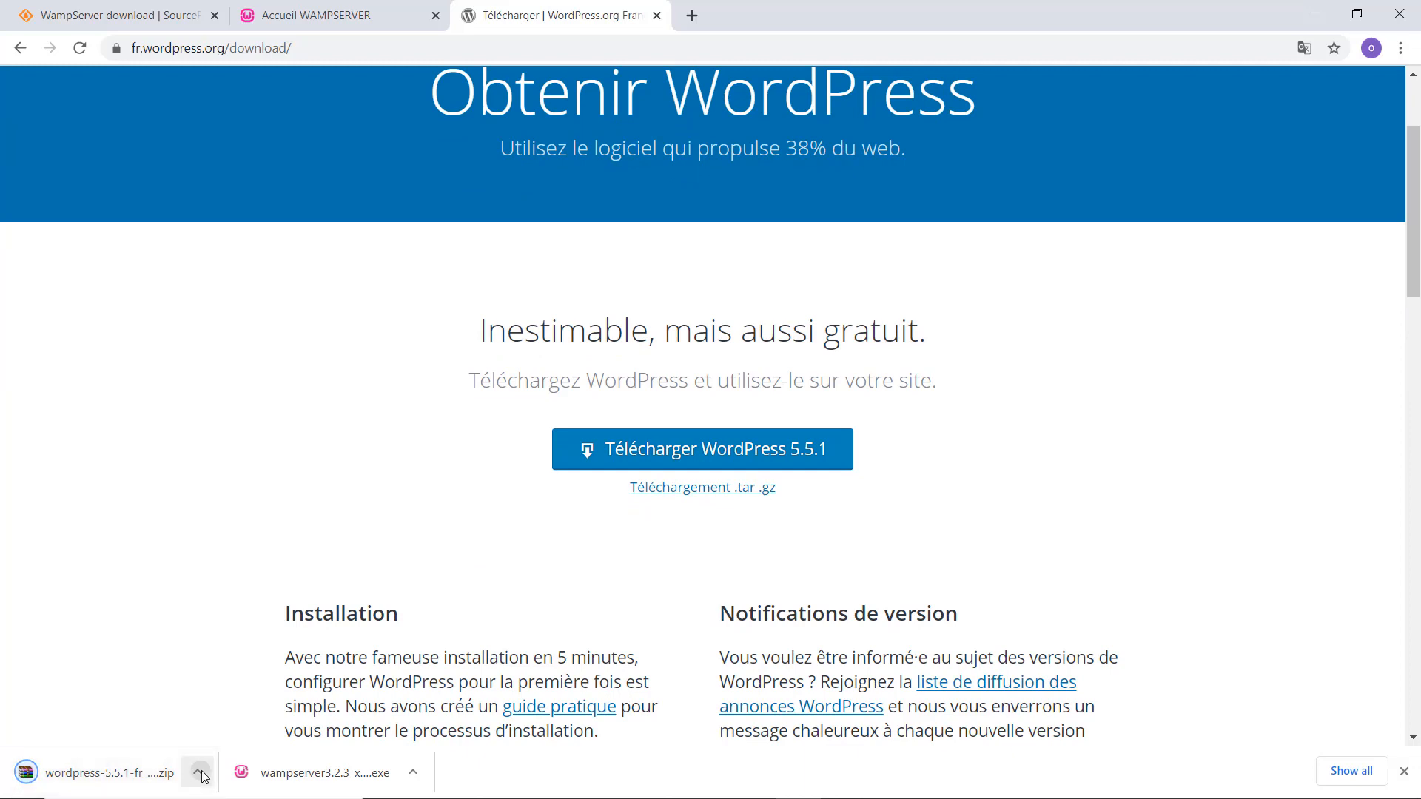
click(200, 773)
click(234, 718)
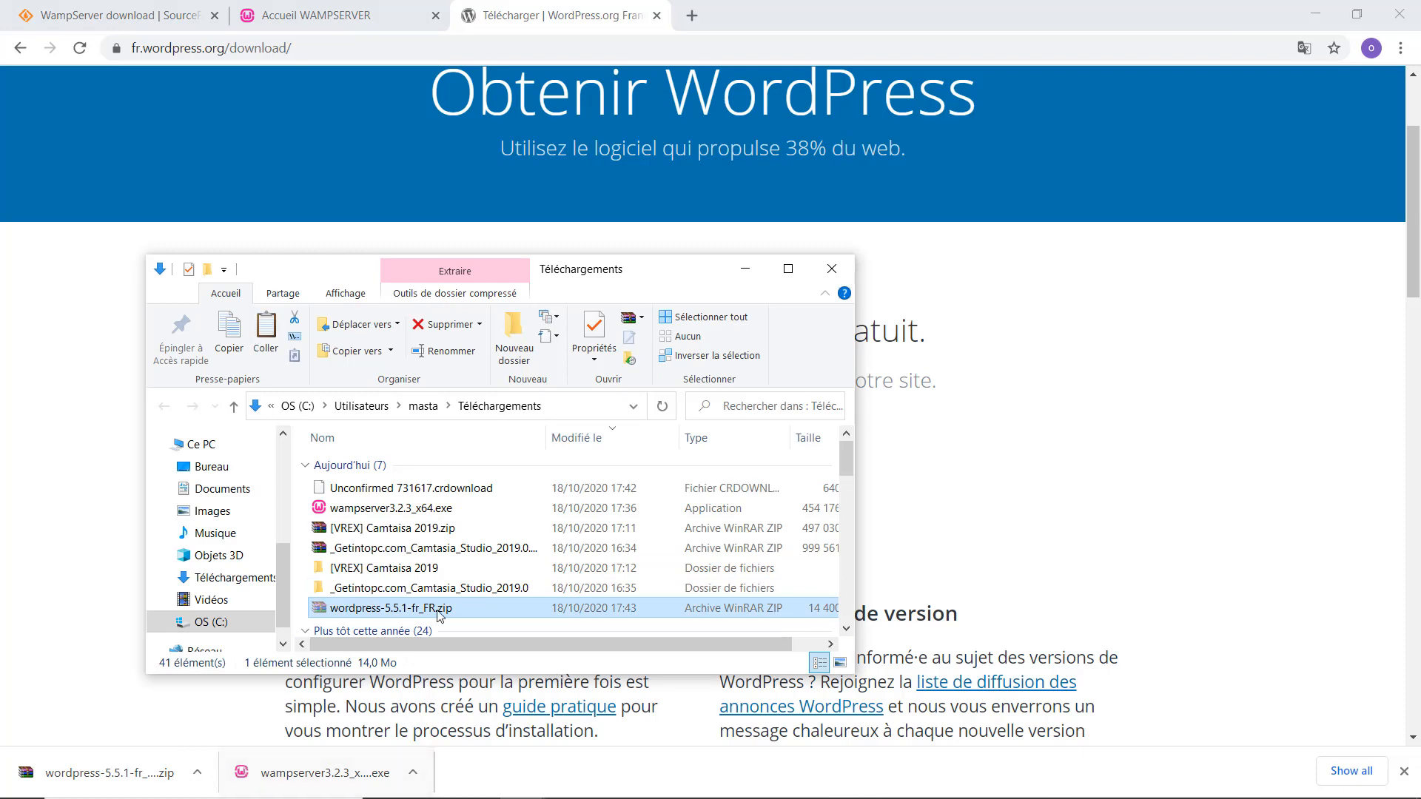
scroll(214, 621, down, 1)
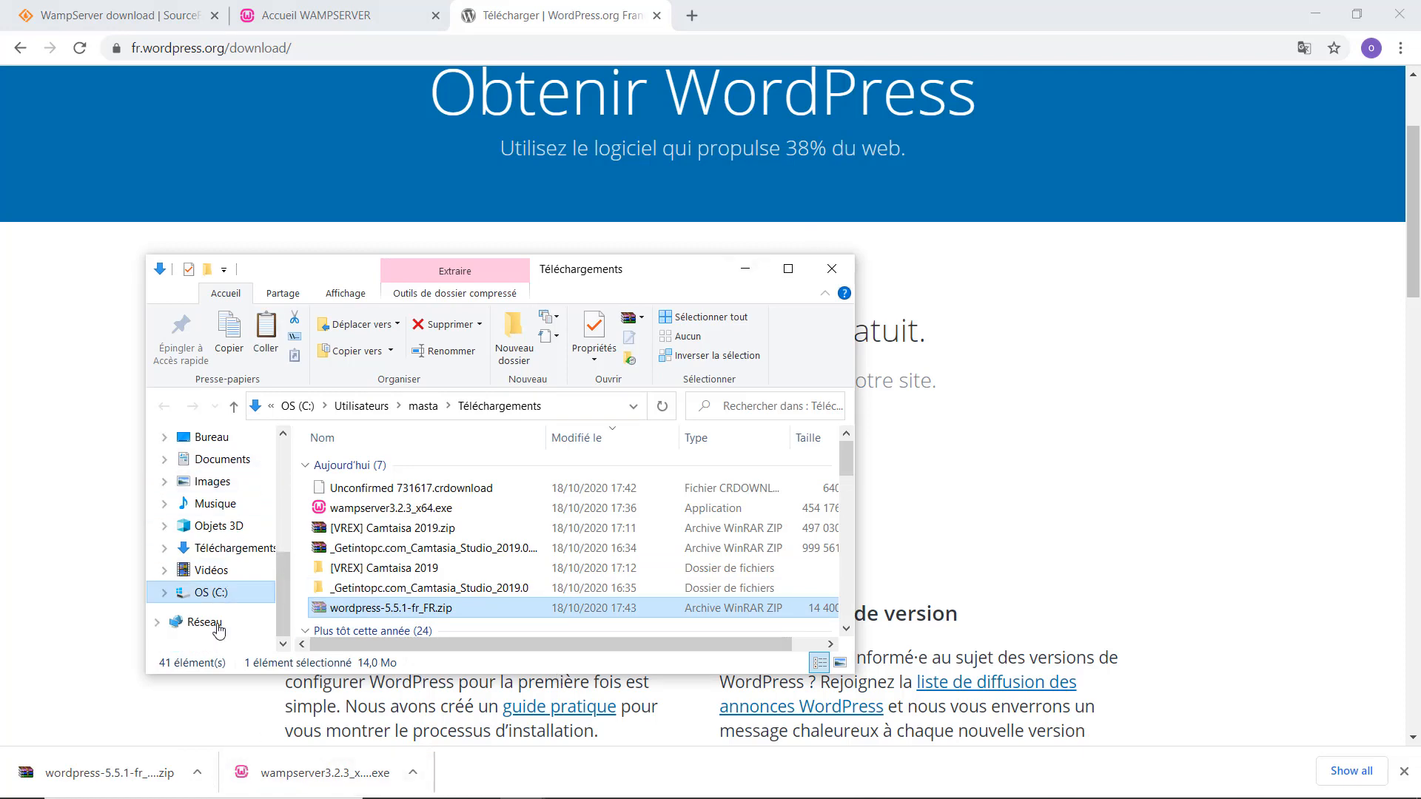
click(213, 597)
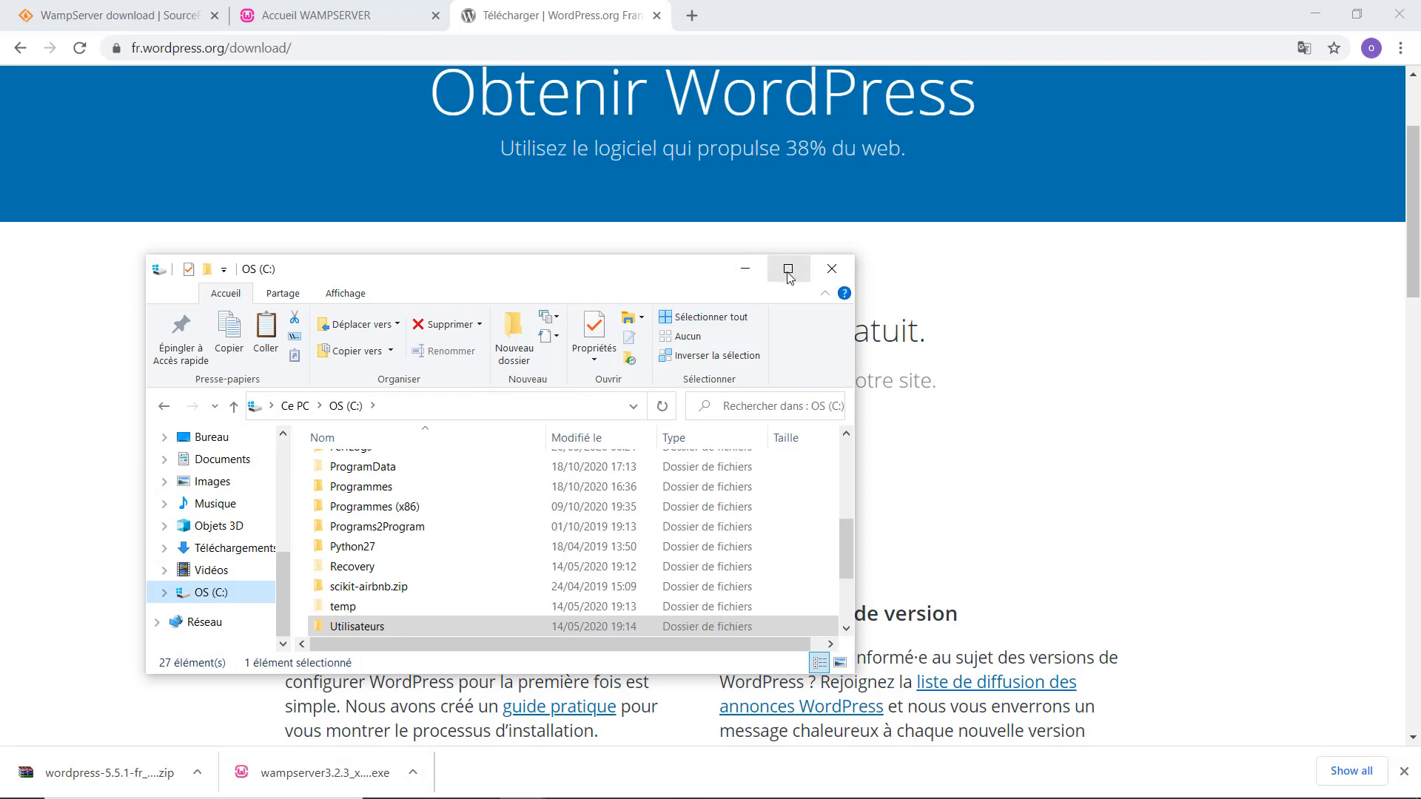
click(788, 271)
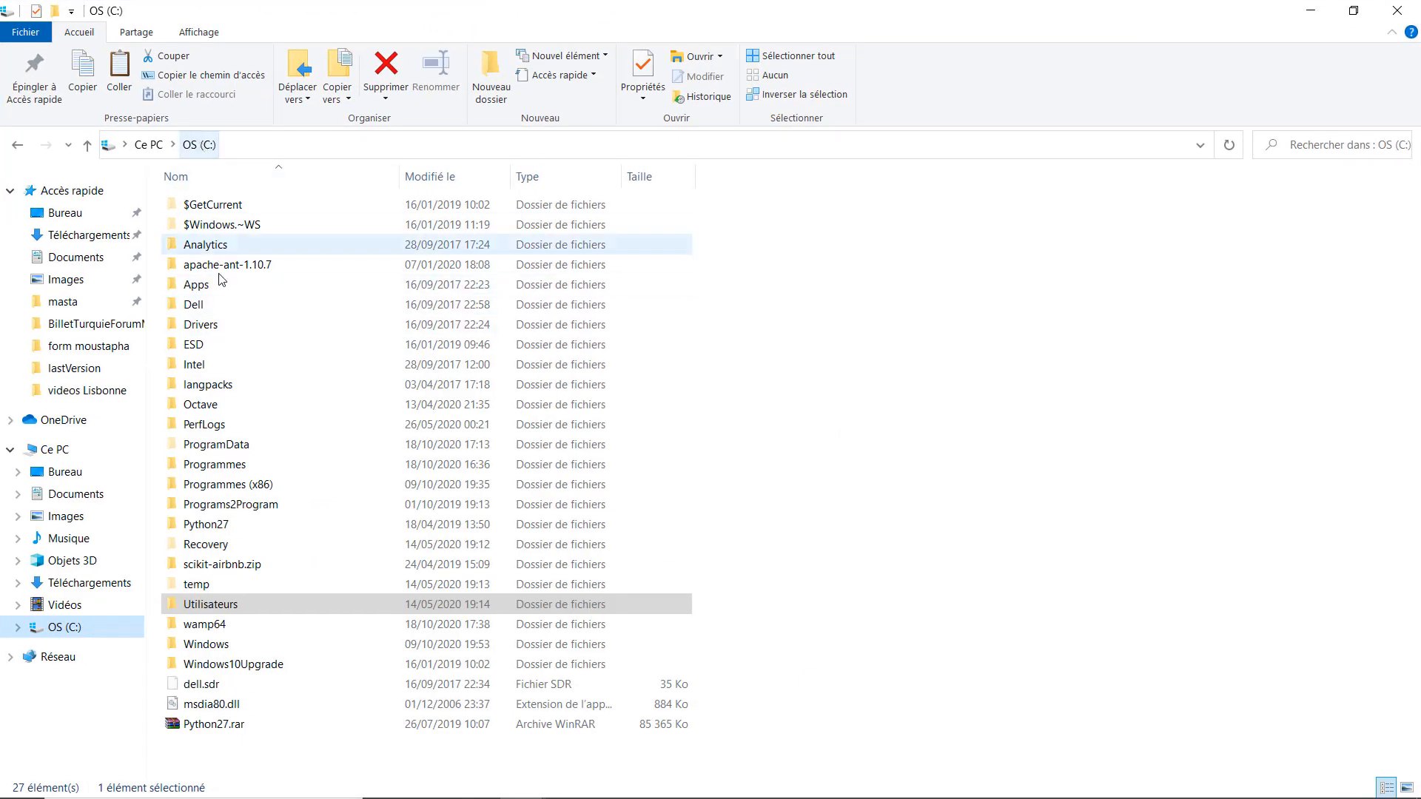
double_click(206, 628)
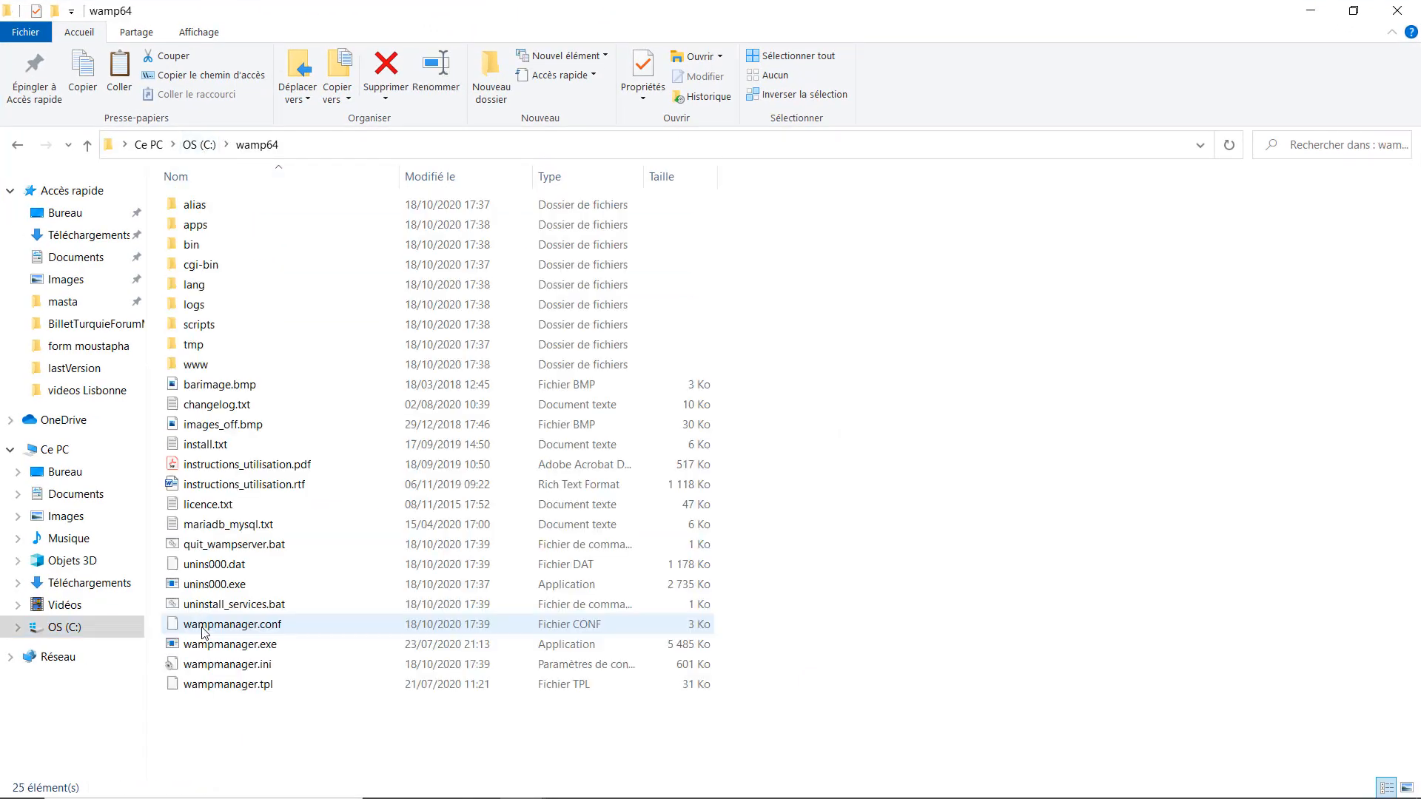
double_click(224, 364)
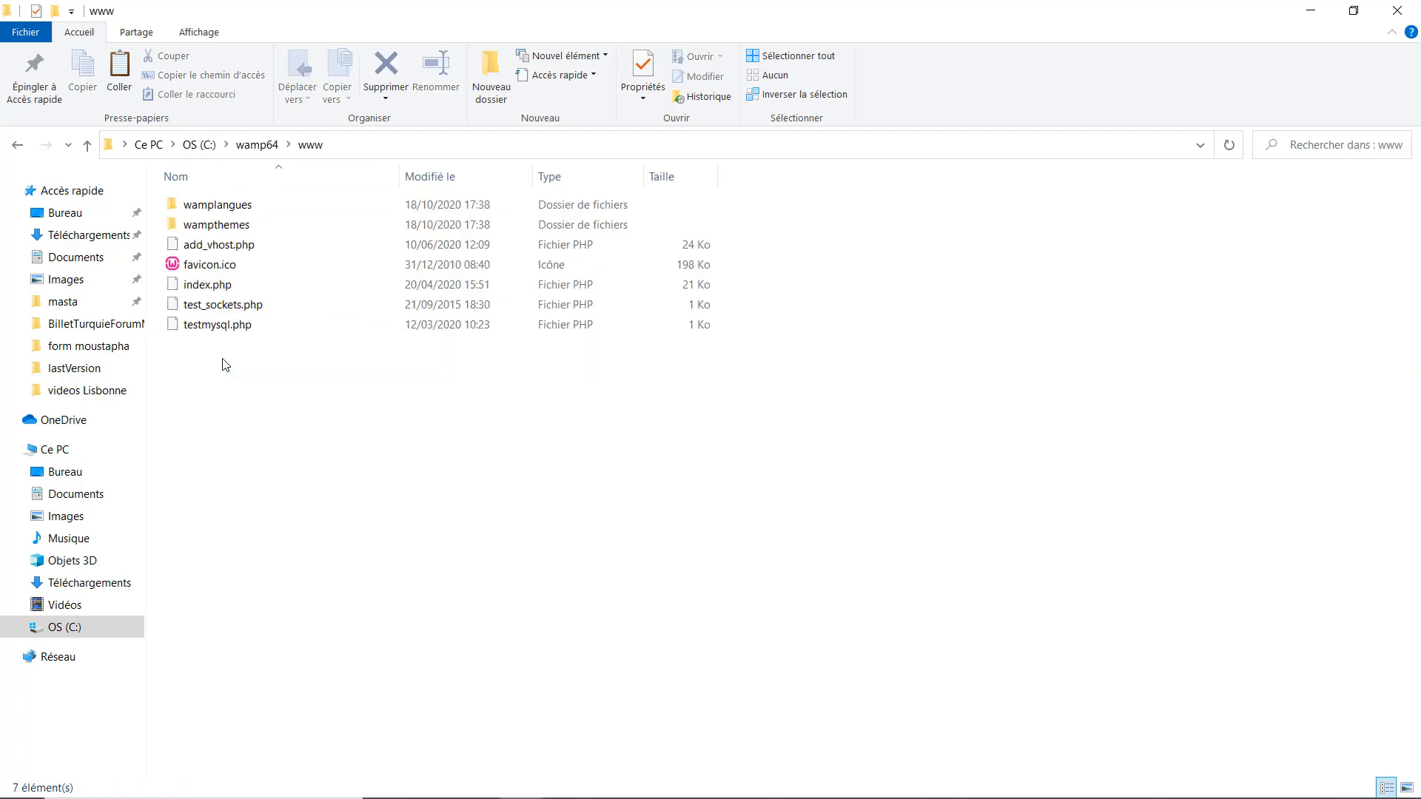
key(ctrl+v)
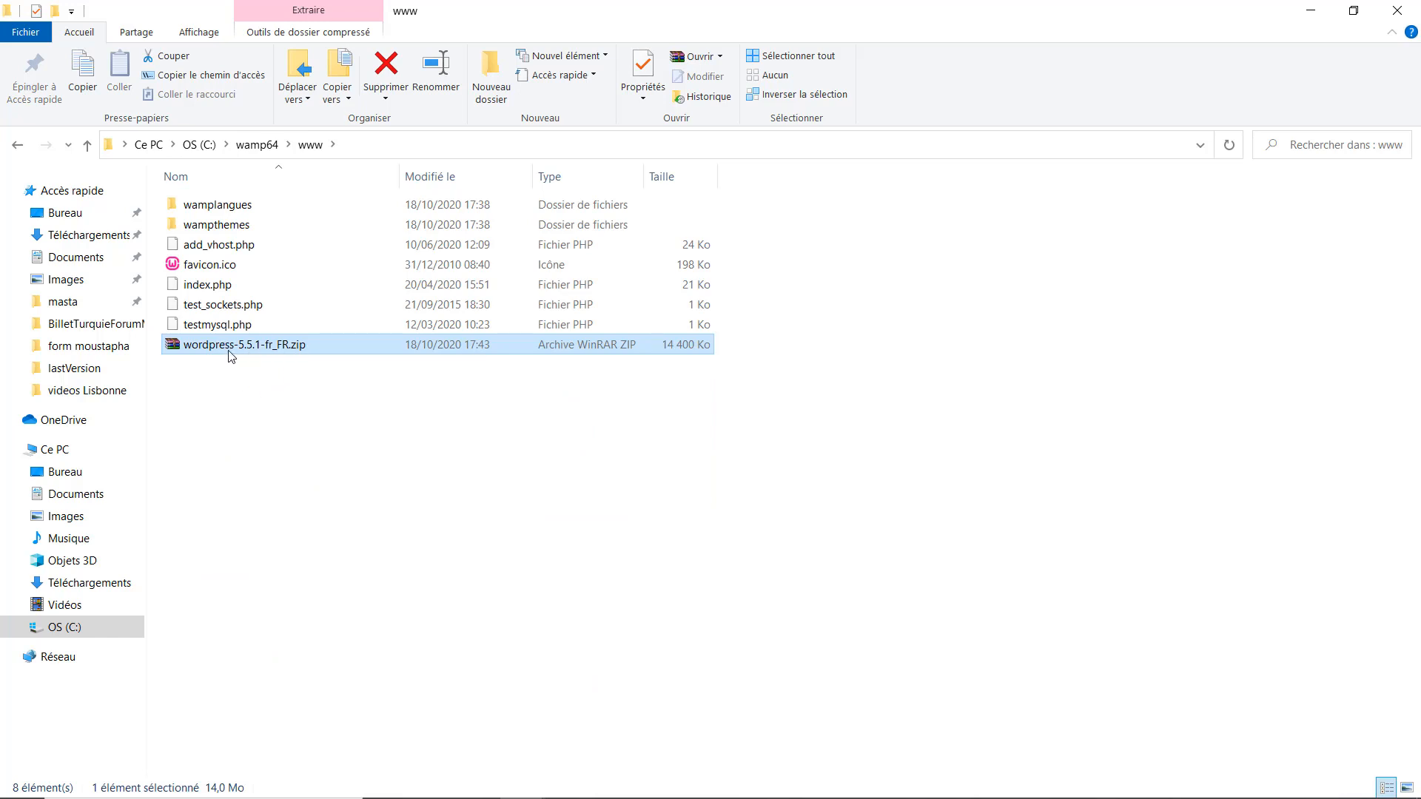
Extract the WordPress zip right in www and check the extracted wordpress folder.
right_click(223, 357)
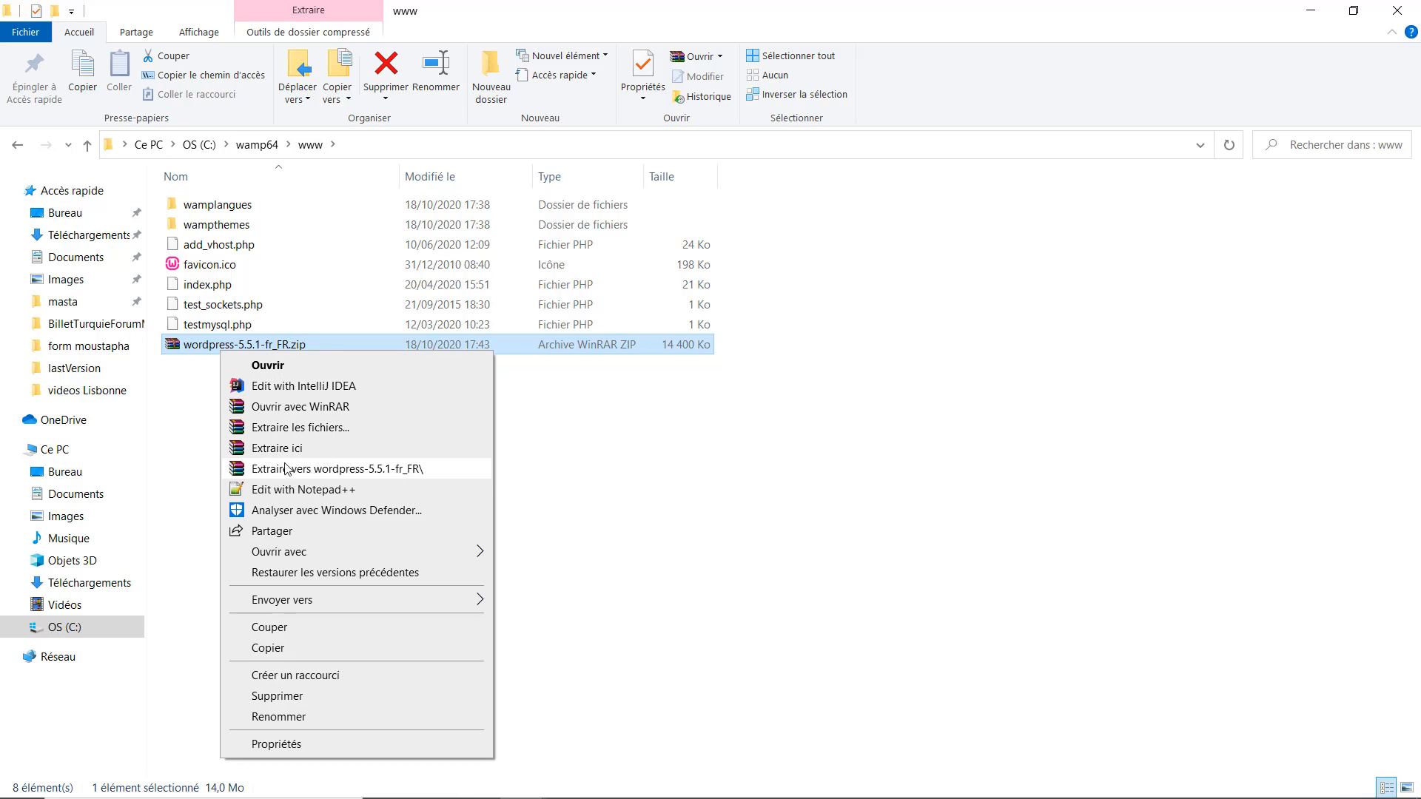
click(260, 449)
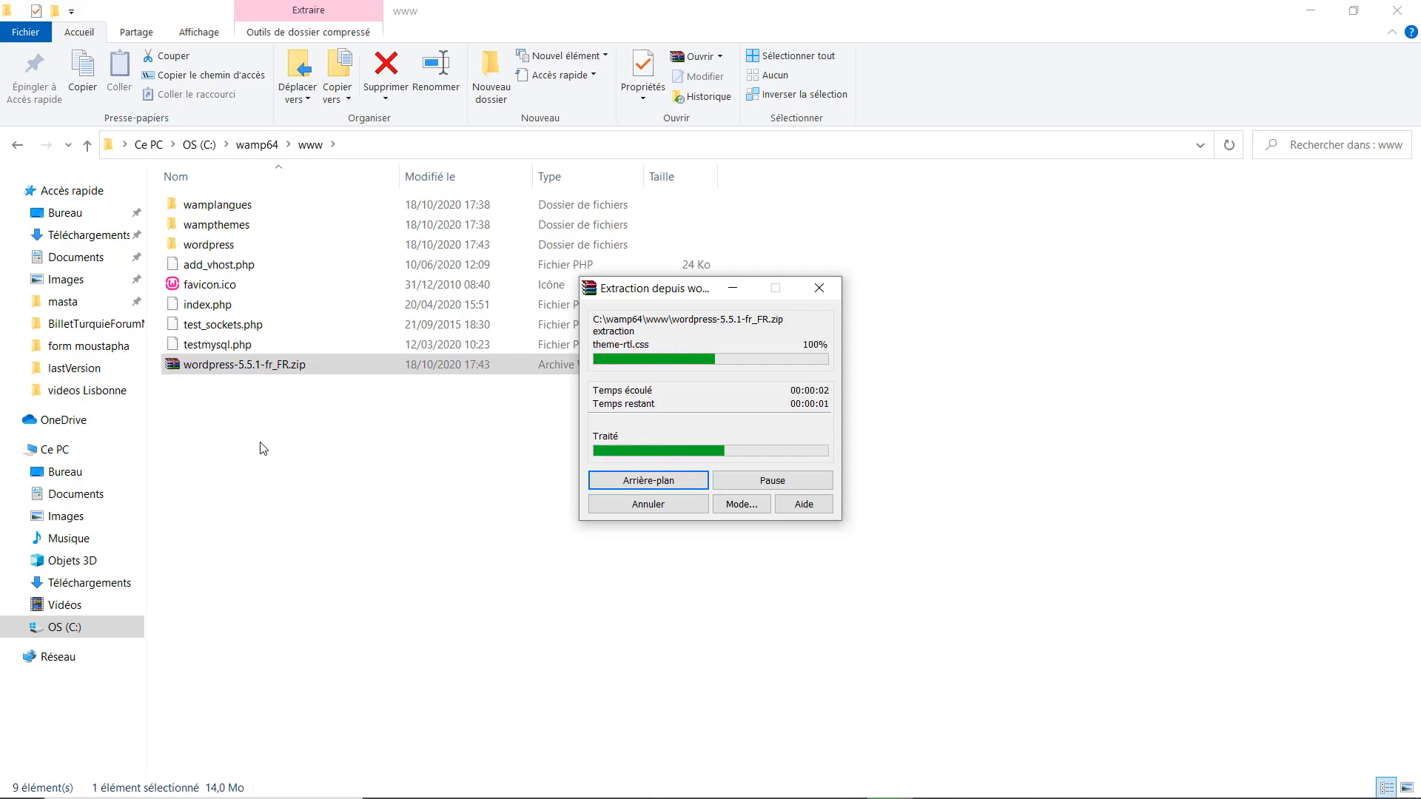
click(202, 252)
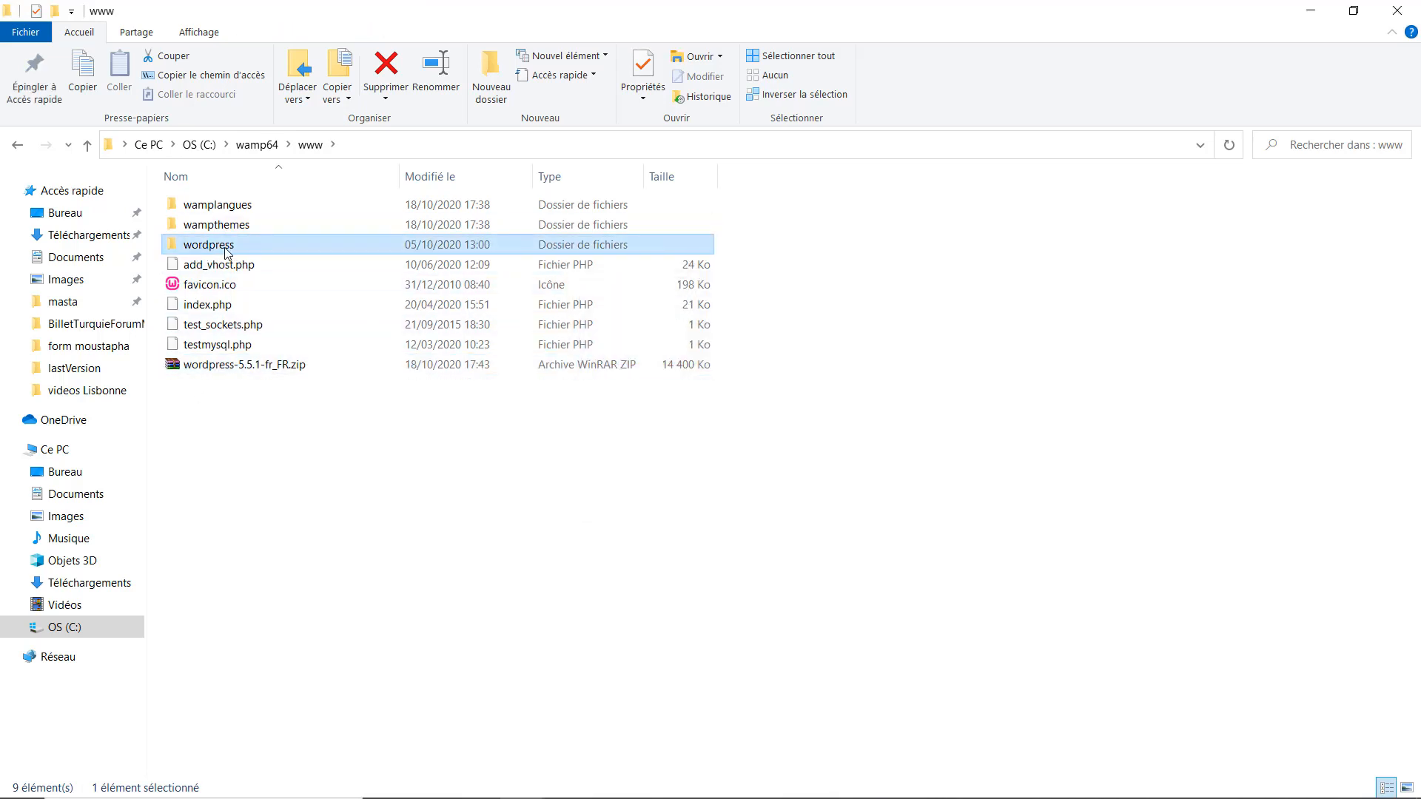
double_click(227, 252)
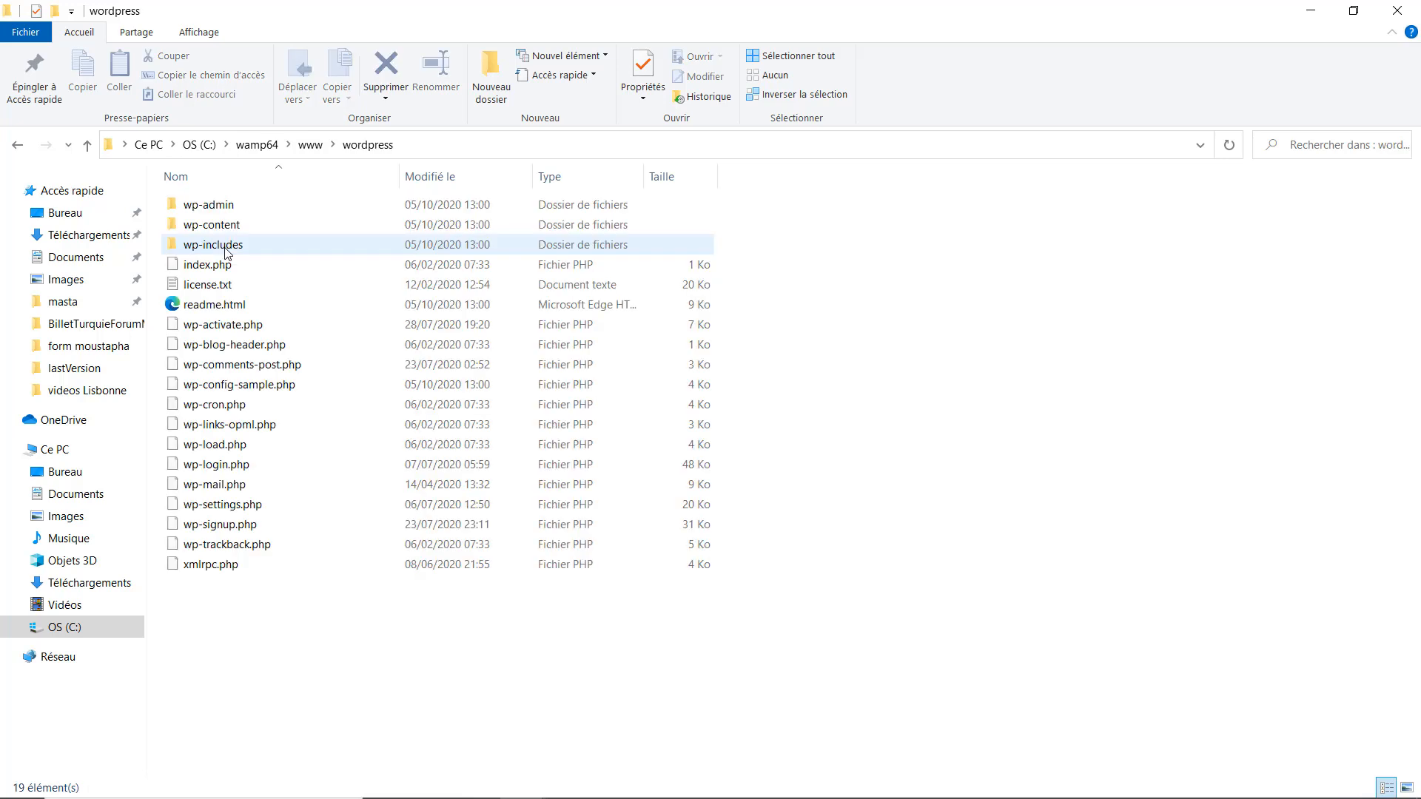
click(311, 145)
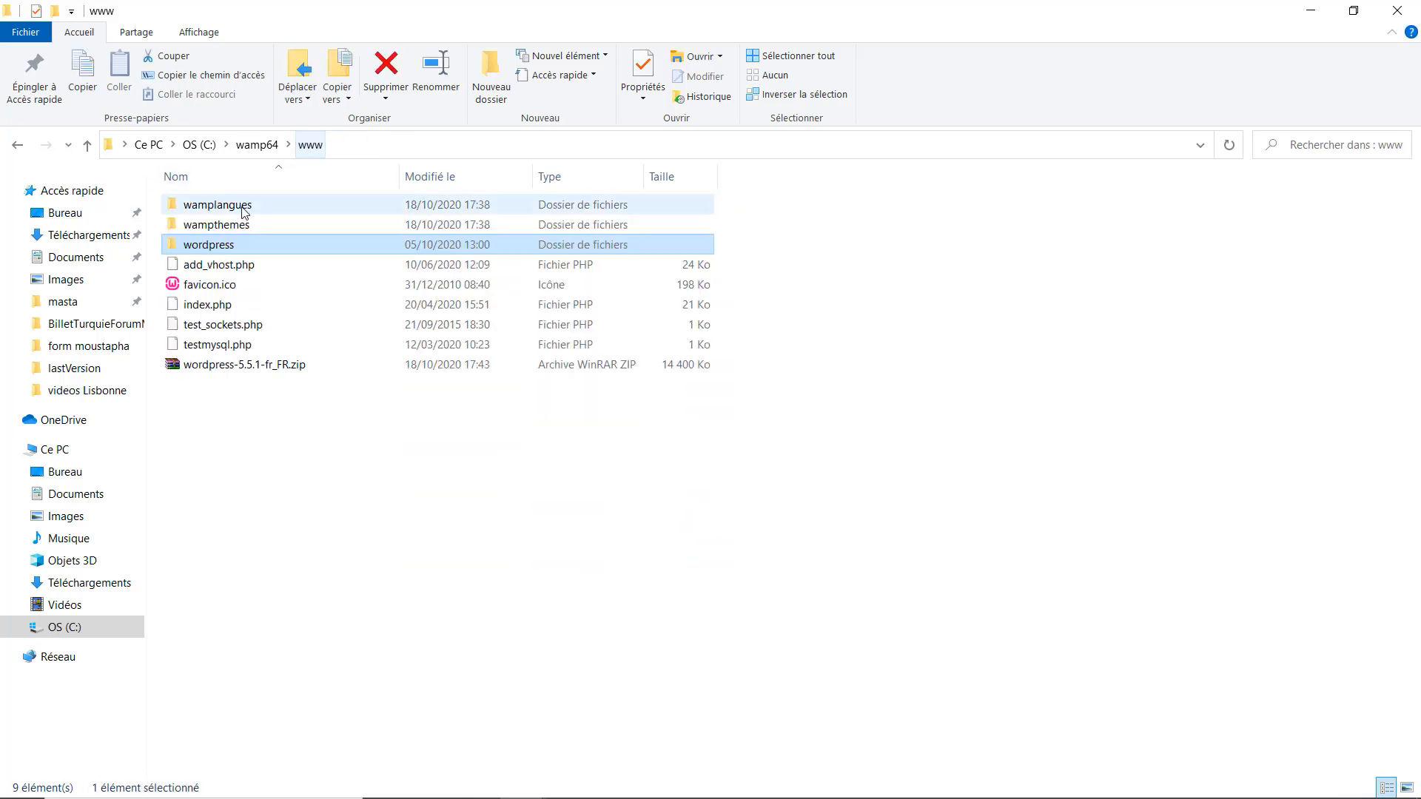
Rename the wordpress folder to coachEducation, correcting the typo in the name.
click(221, 249)
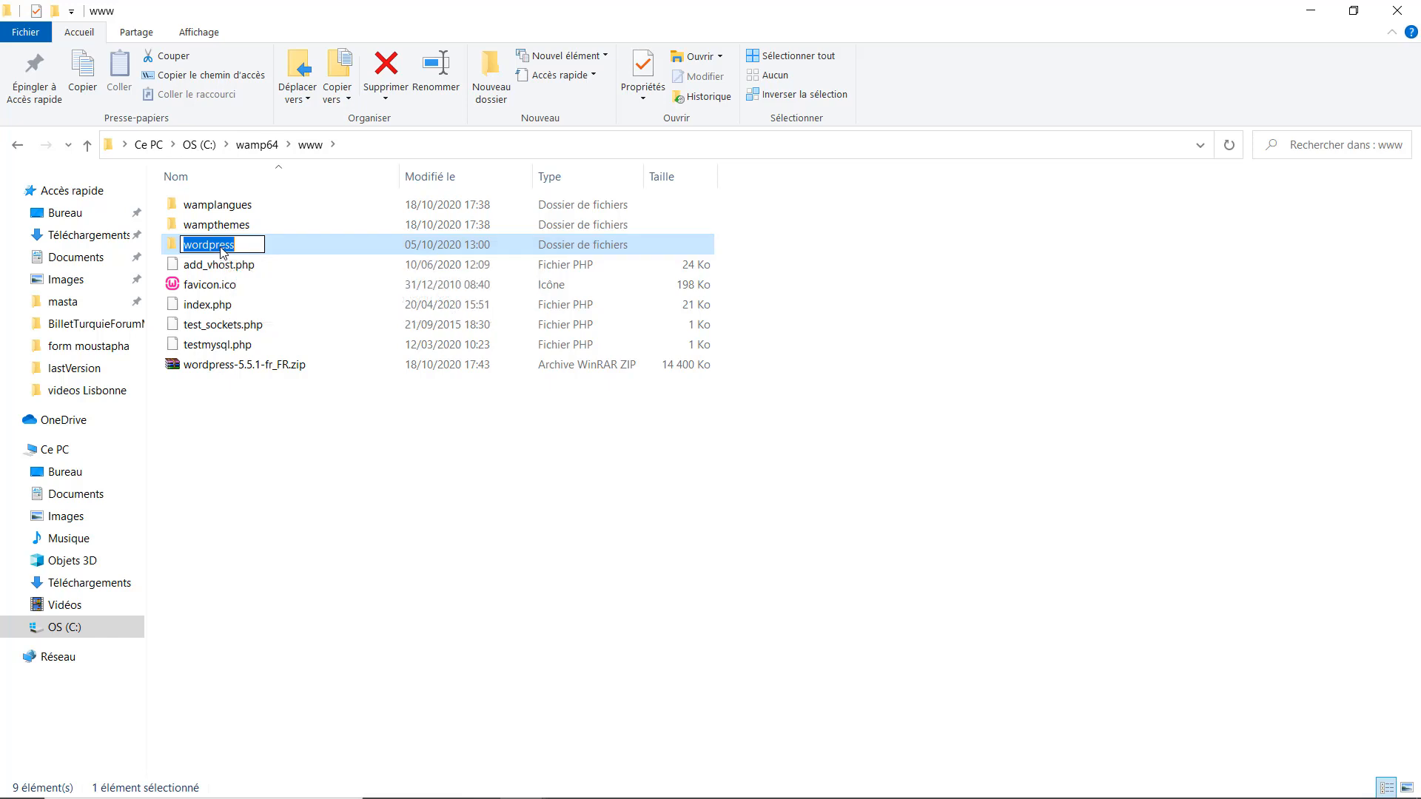
text(caocha)
key(BackSpace)
text(Education)
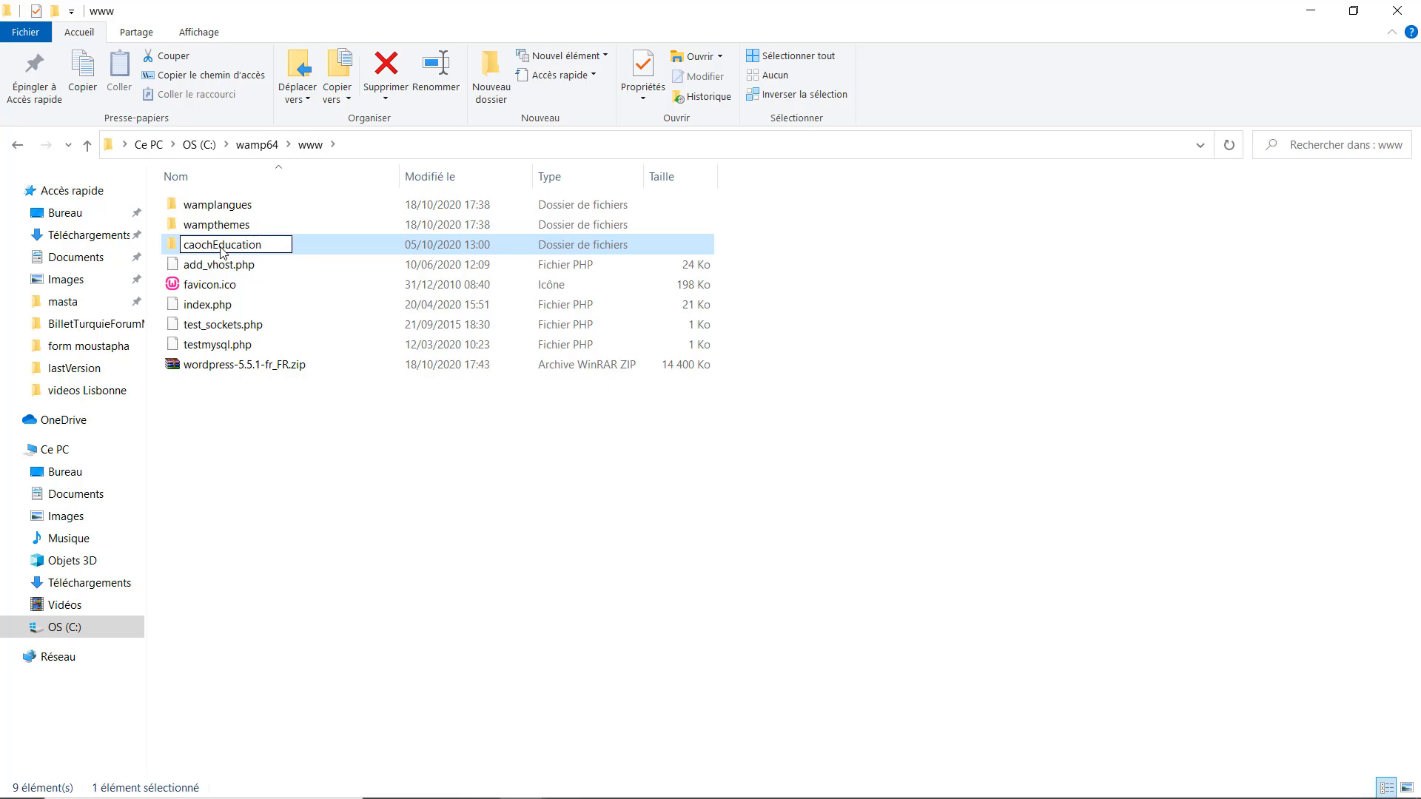
key(Return)
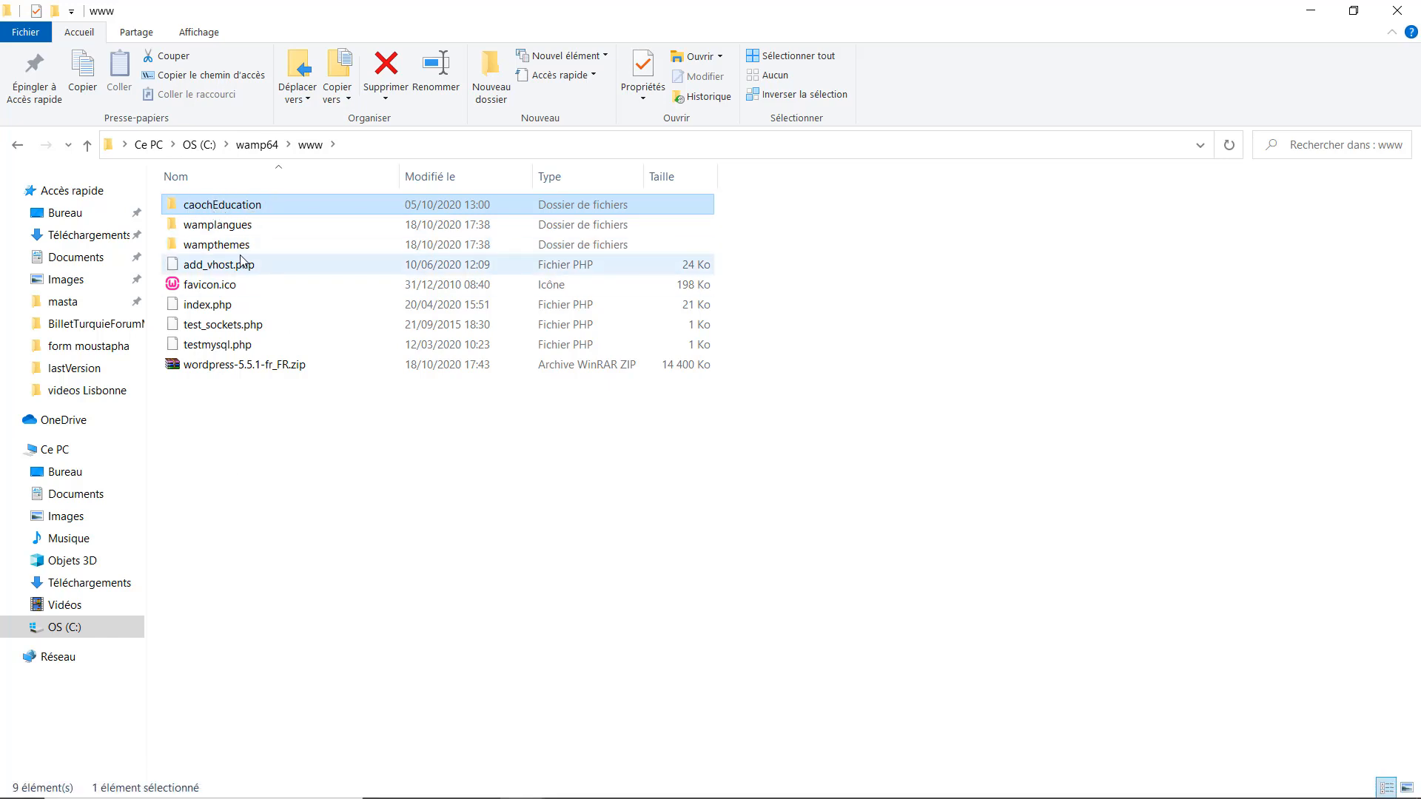
key(F2)
click(202, 204)
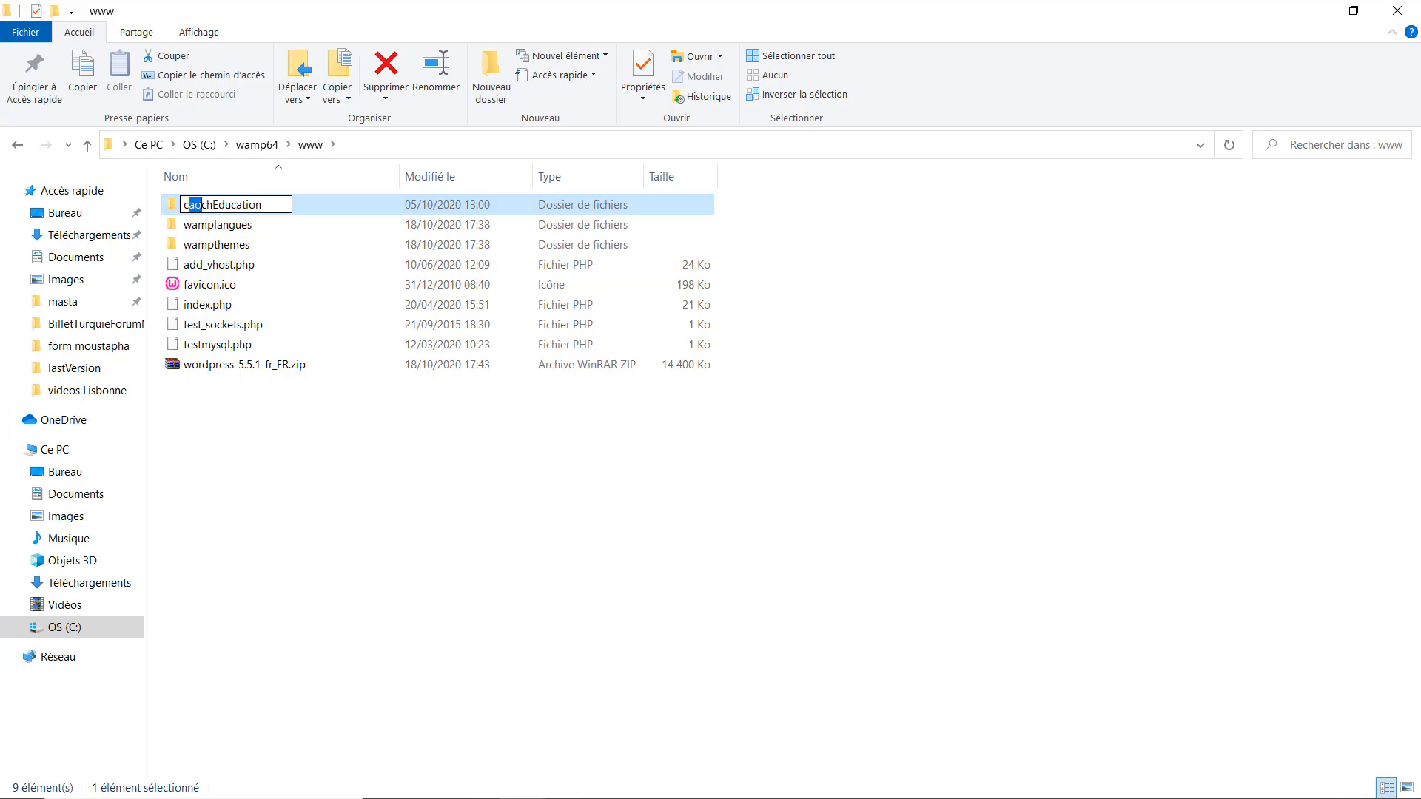
text(oa)
key(Return)
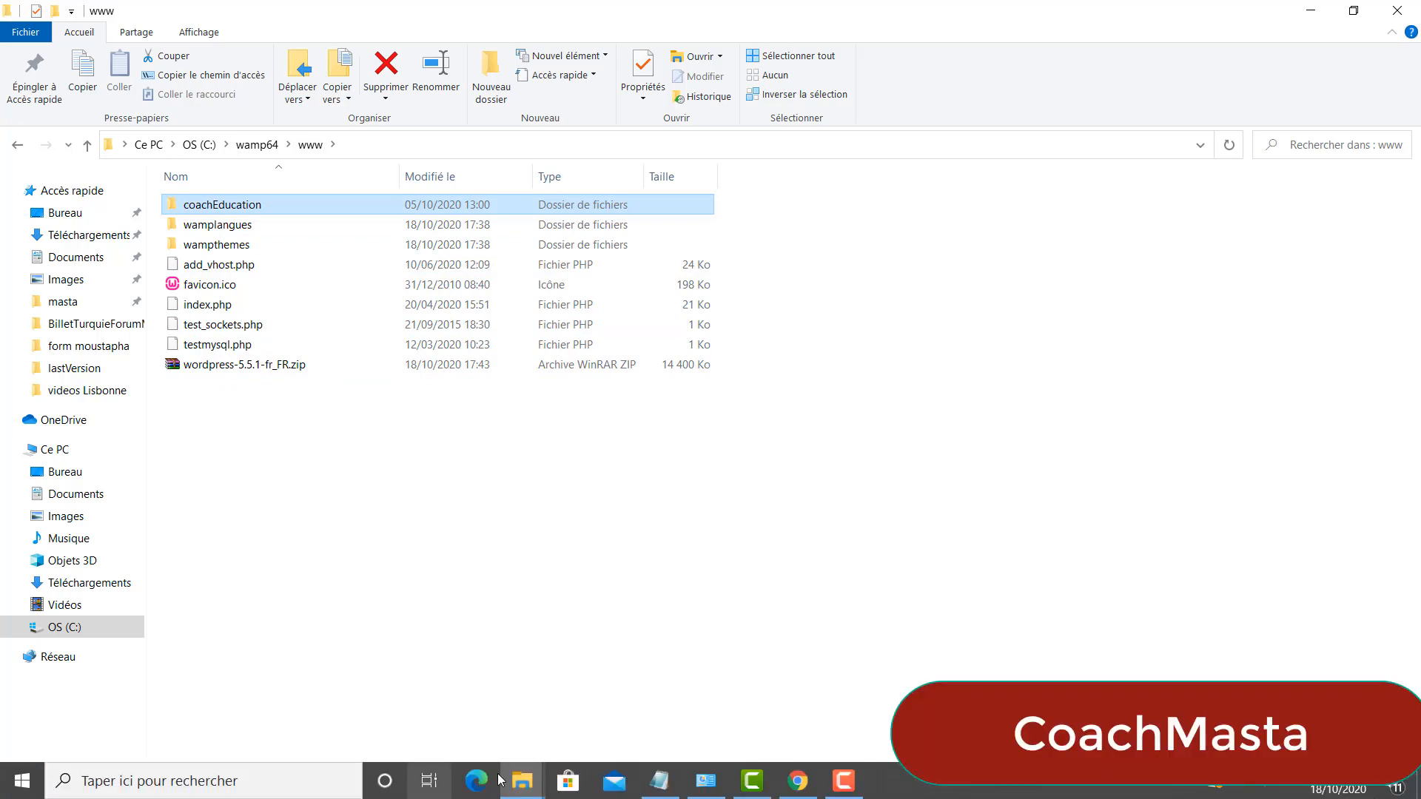
Bring Chrome back to view coachEducation listed under Vos Projets.
click(805, 788)
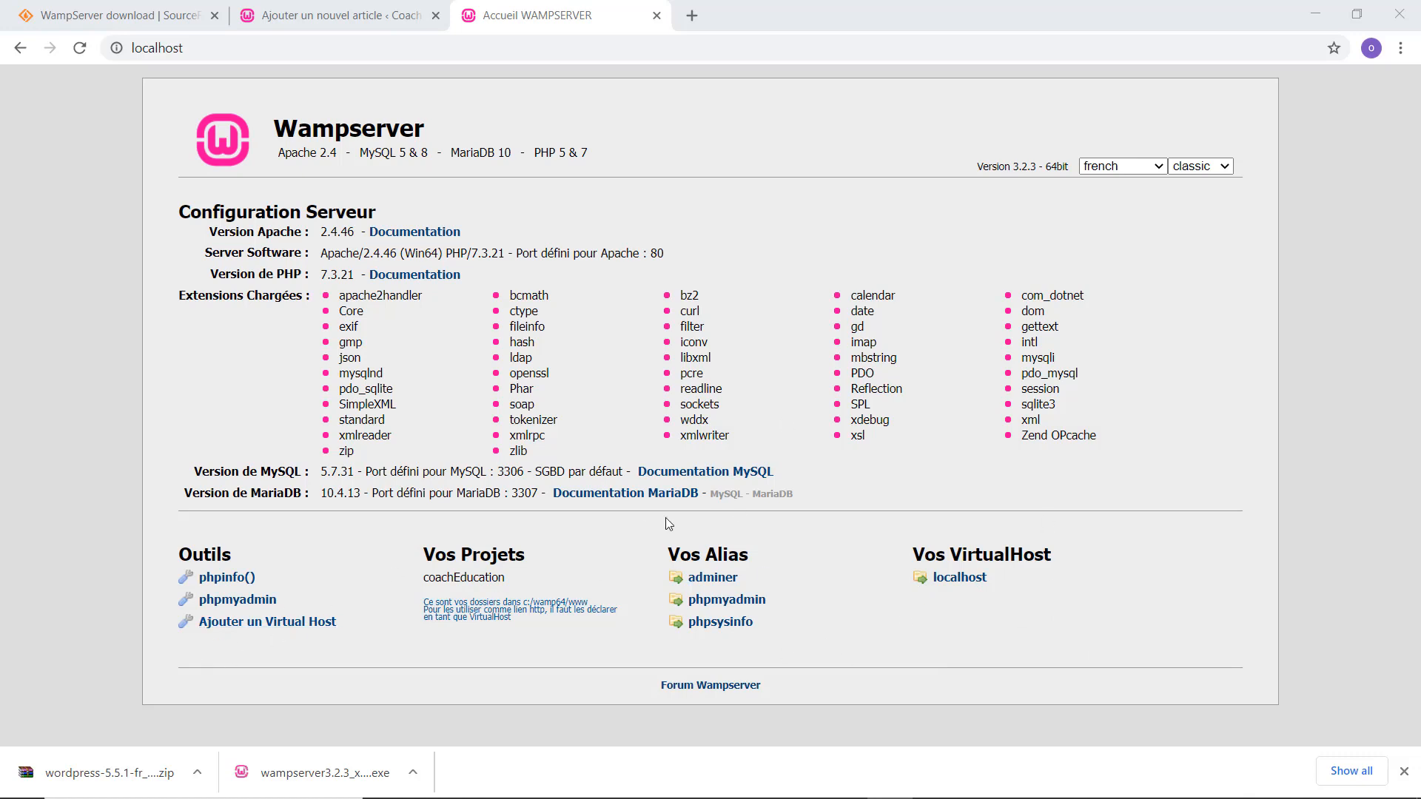
Enter coachEducation, copied from the Vos Projets list, as the Add VirtualHost name.
click(235, 623)
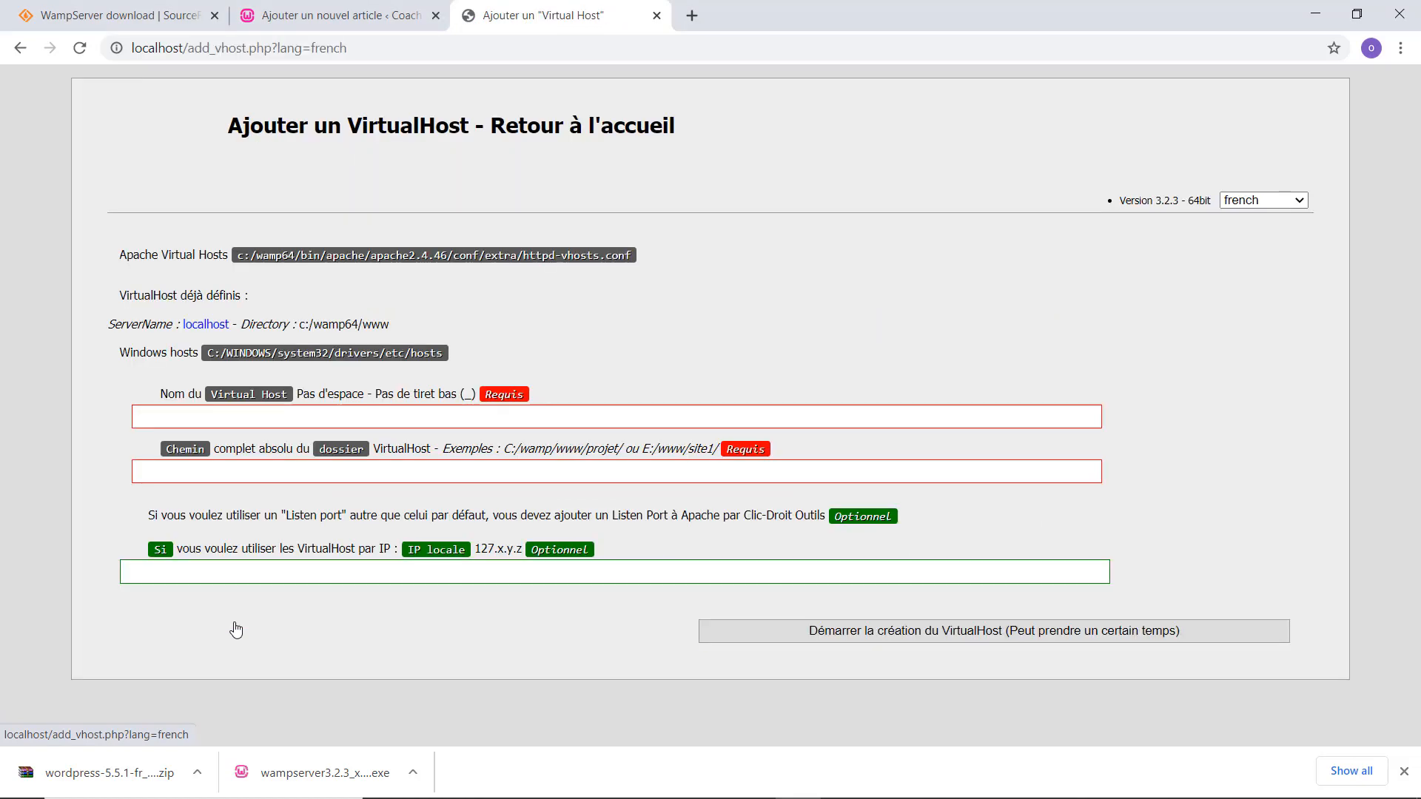
click(271, 420)
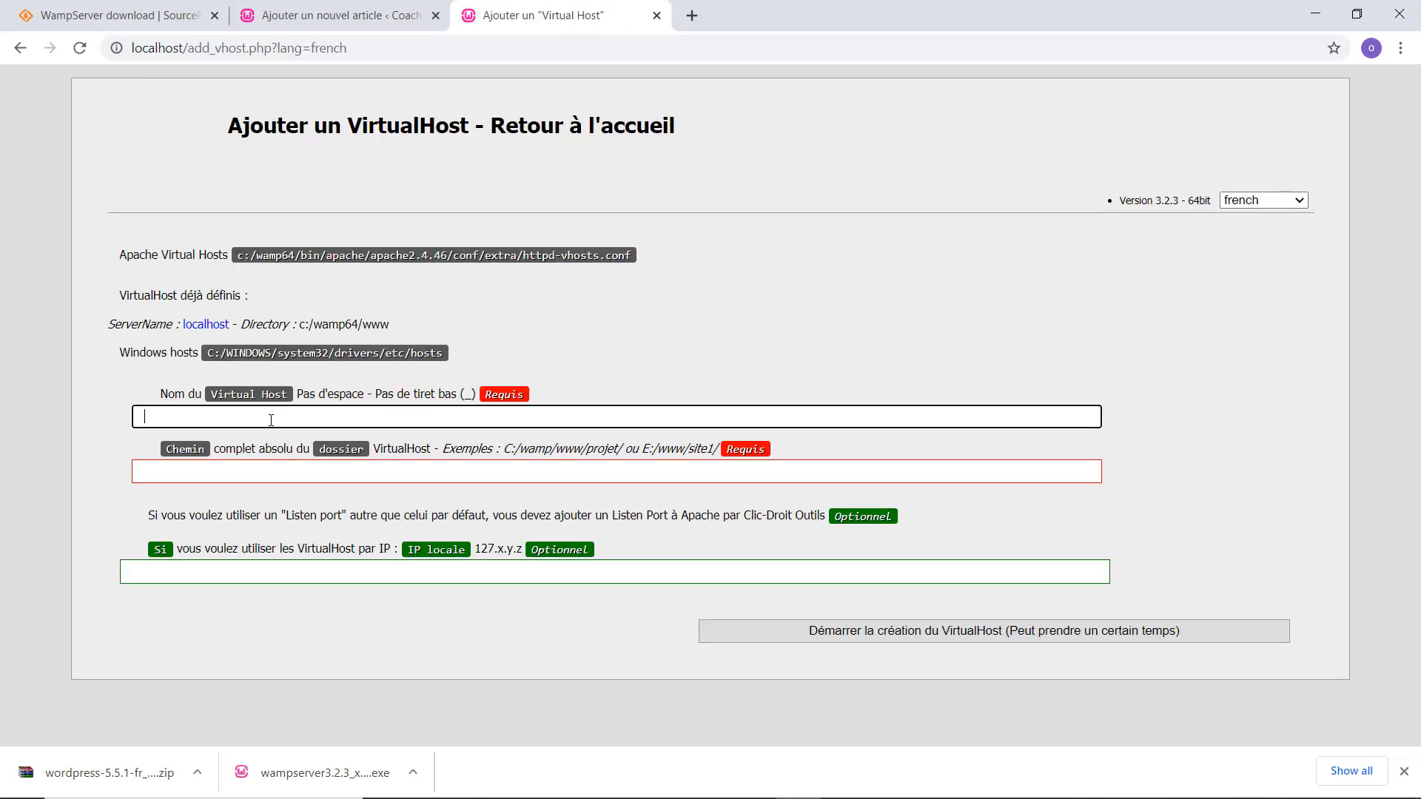
text(coachEdu)
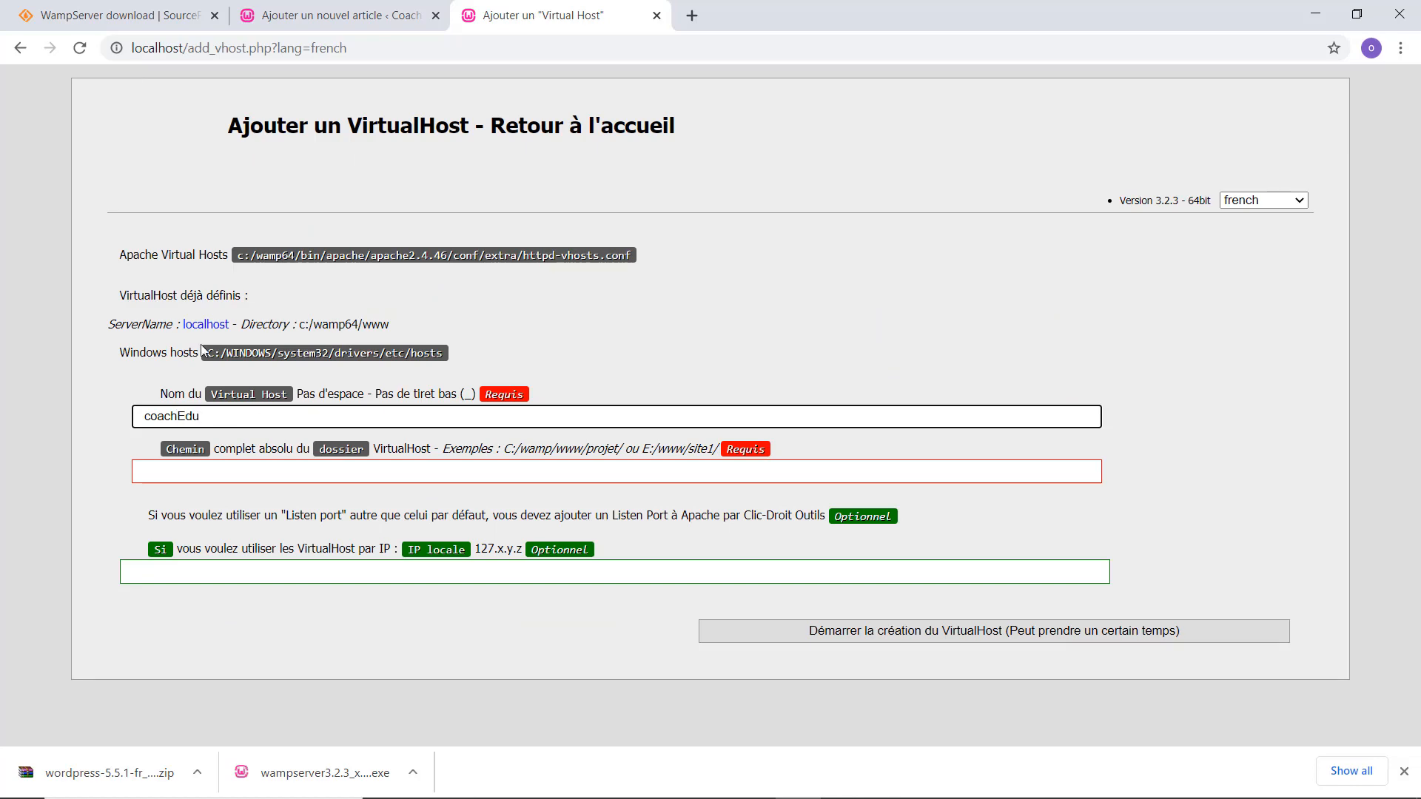
click(20, 48)
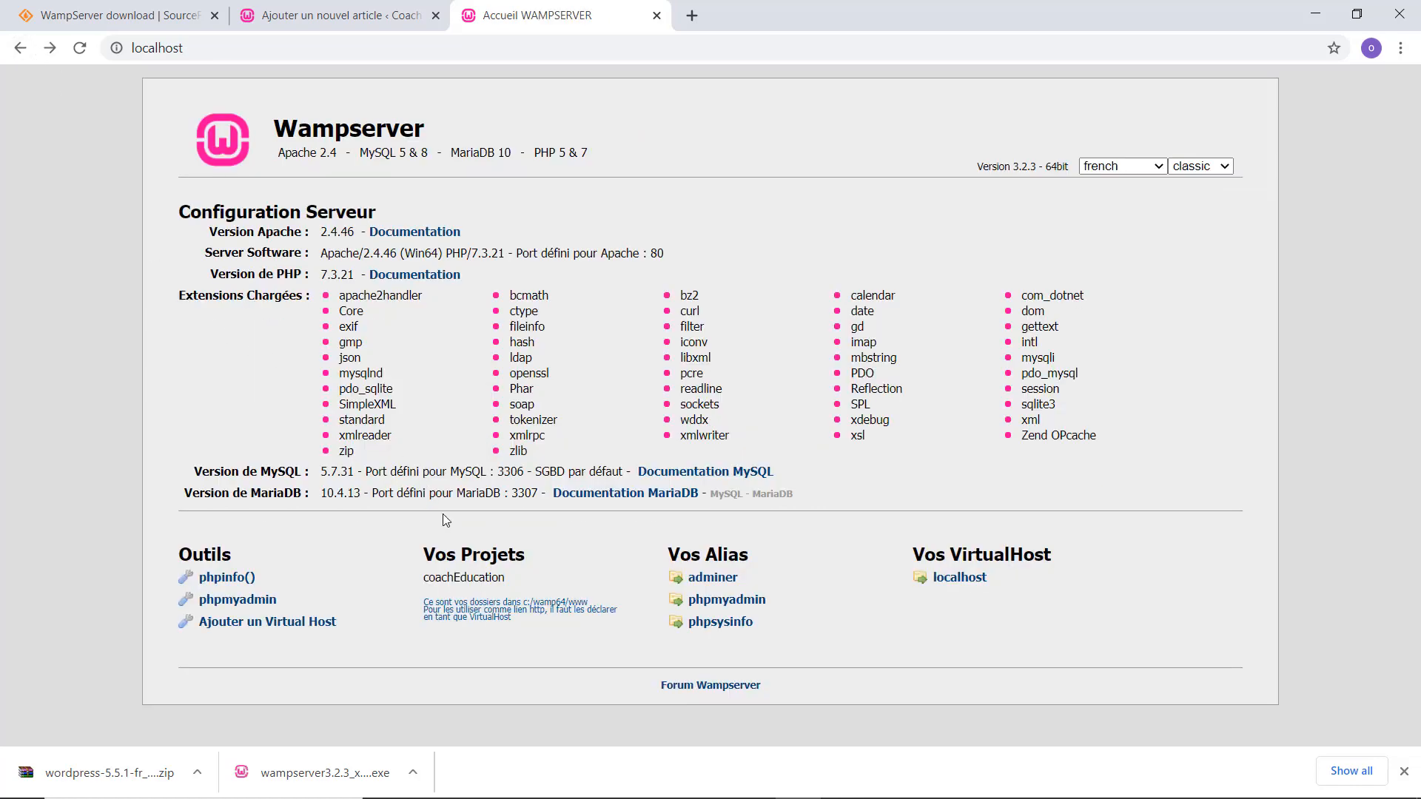
double_click(457, 585)
key(ctrl+c)
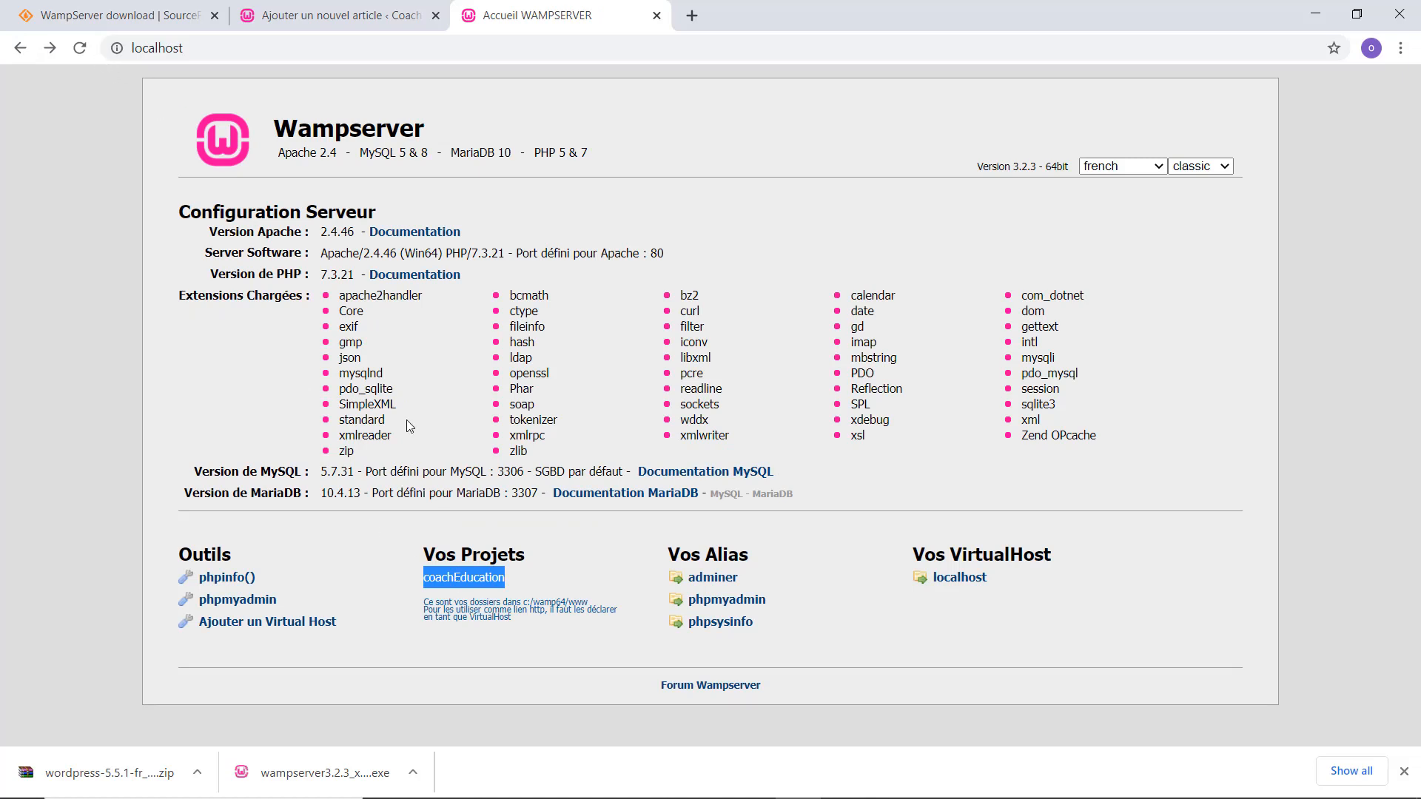
click(295, 624)
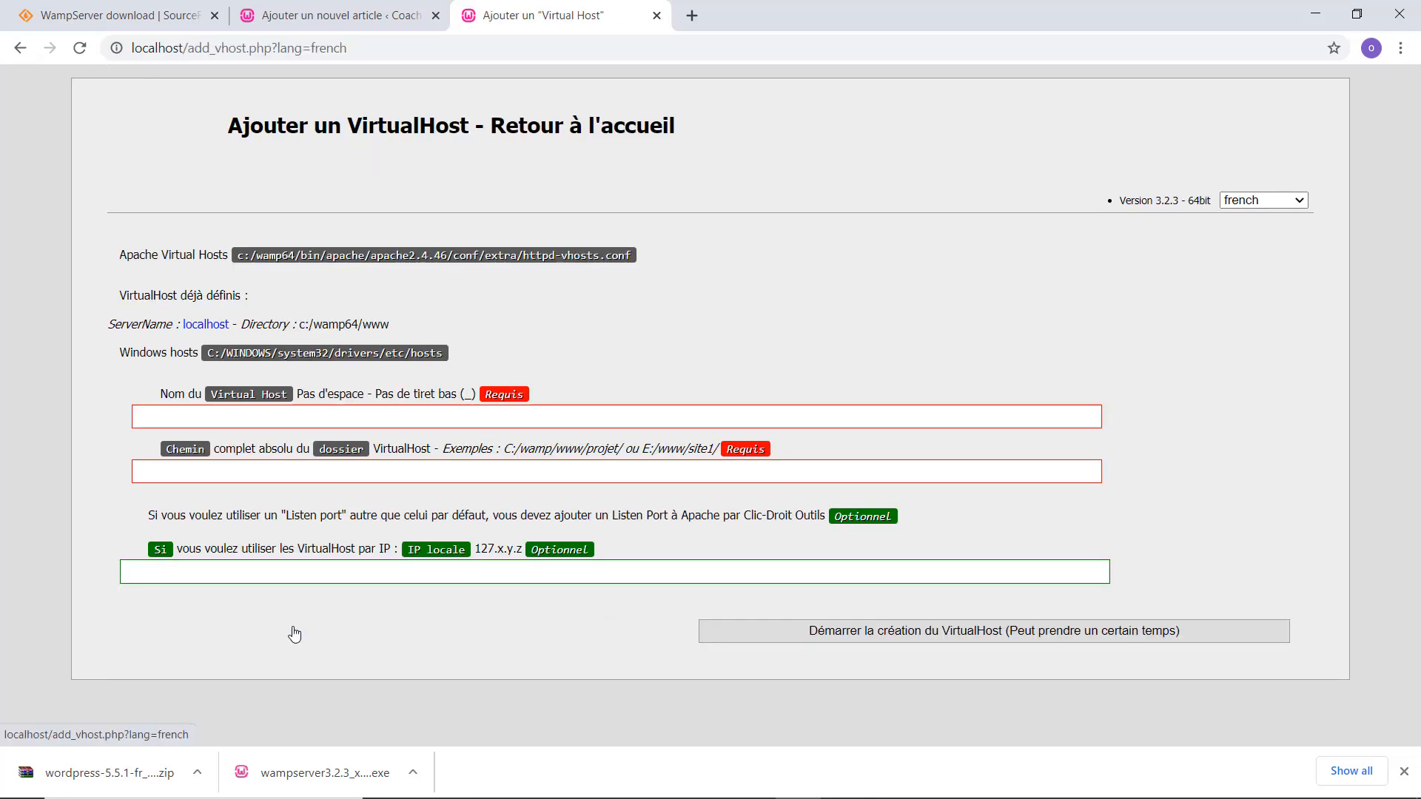
click(325, 424)
key(ctrl+v)
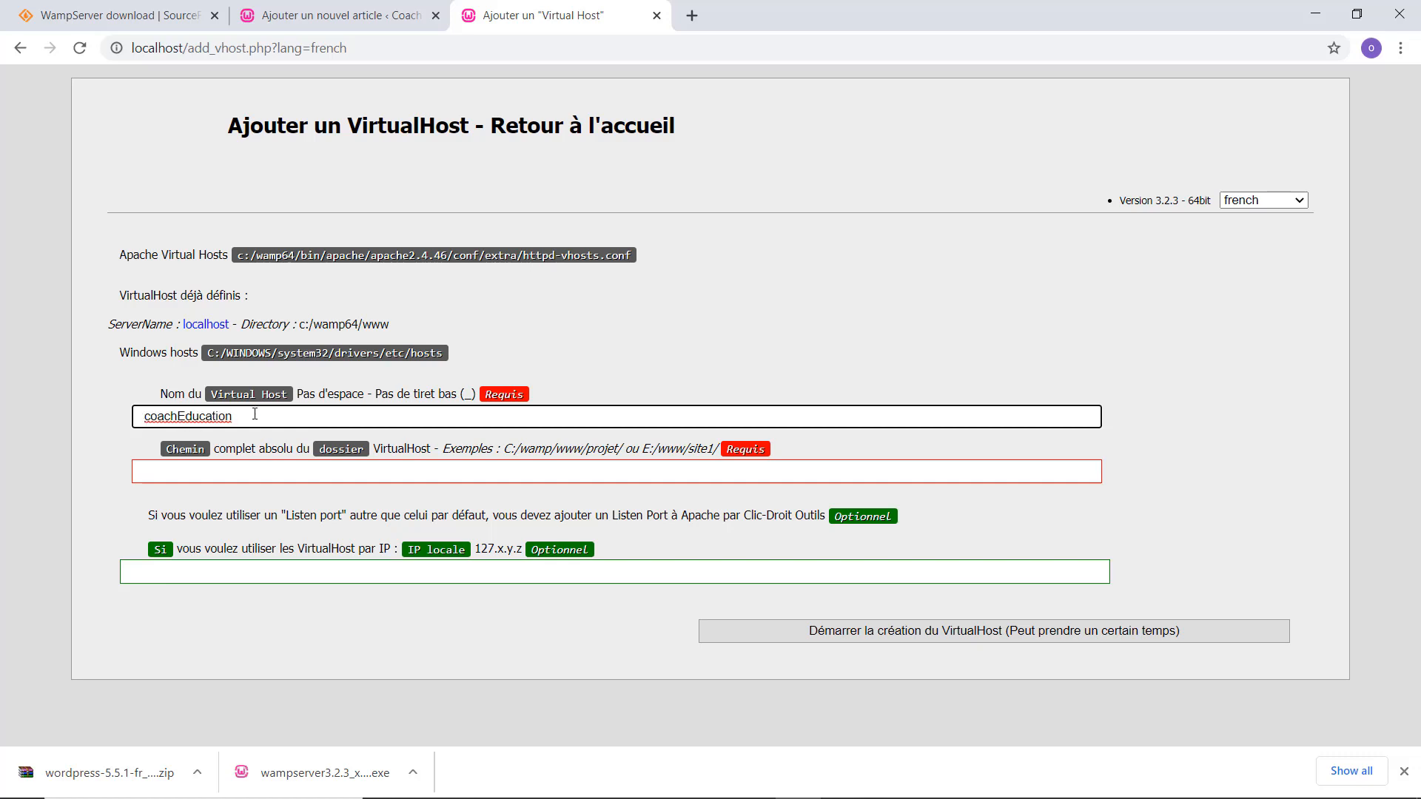
click(245, 474)
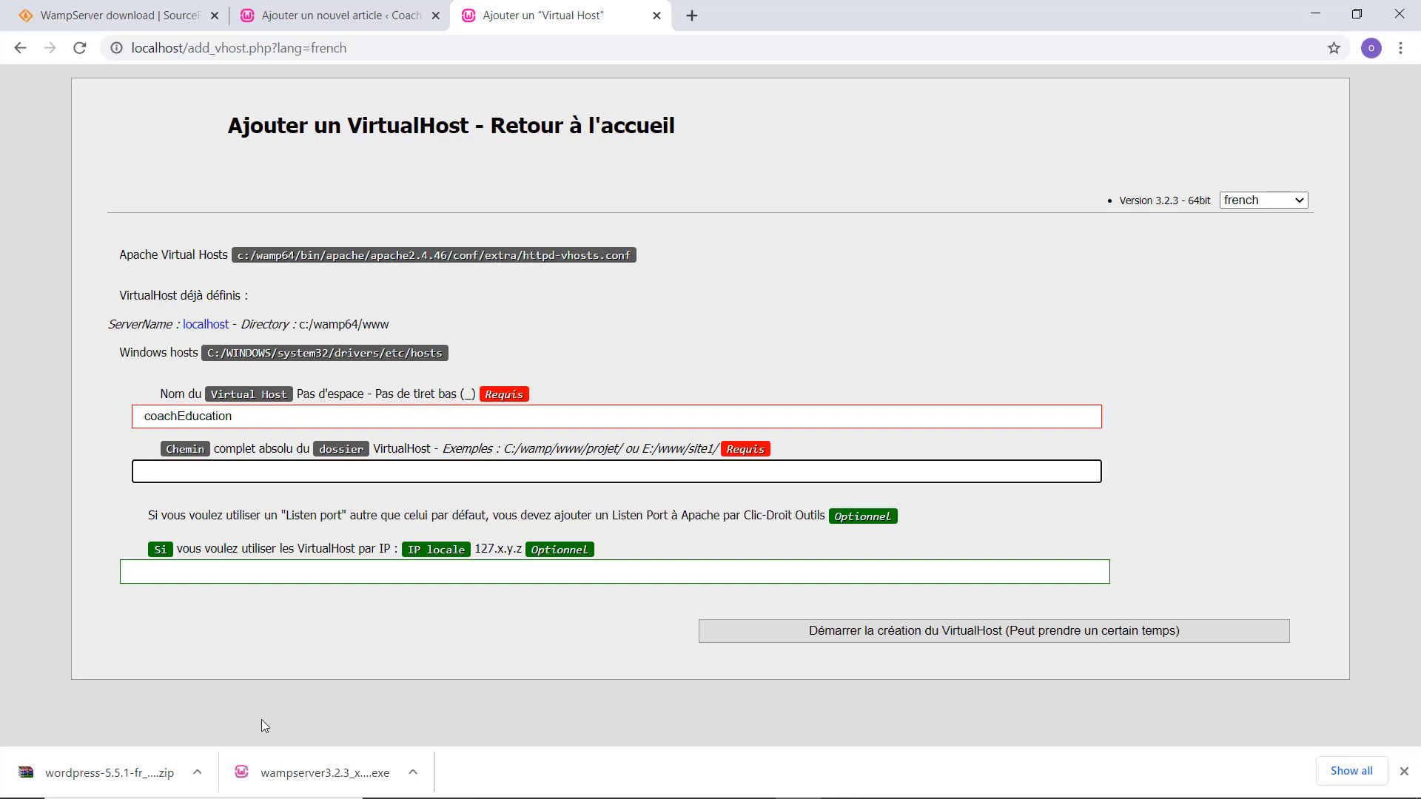
click(542, 789)
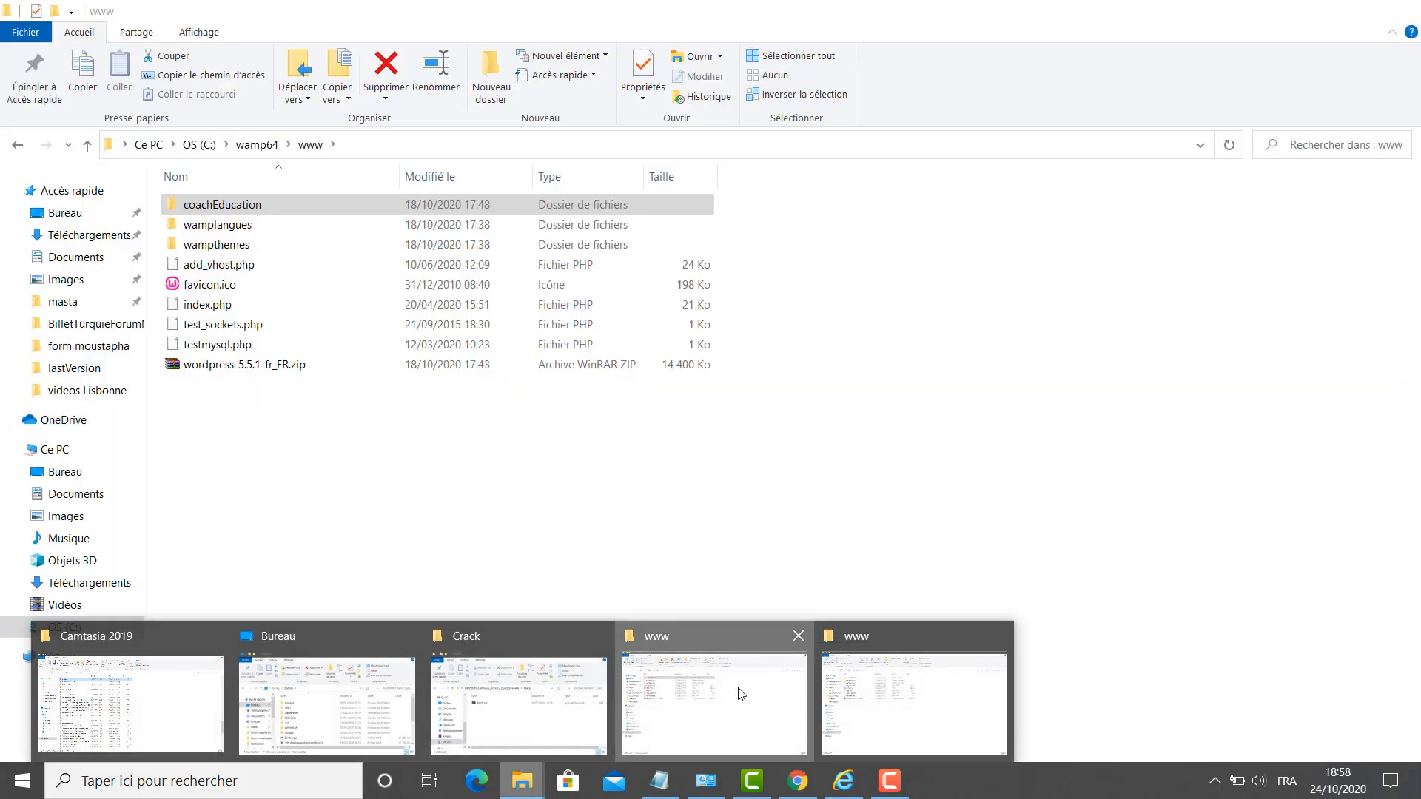
Copy the C:\wamp64\www\coachEducation folder path from File Explorer, then minimize it.
click(740, 692)
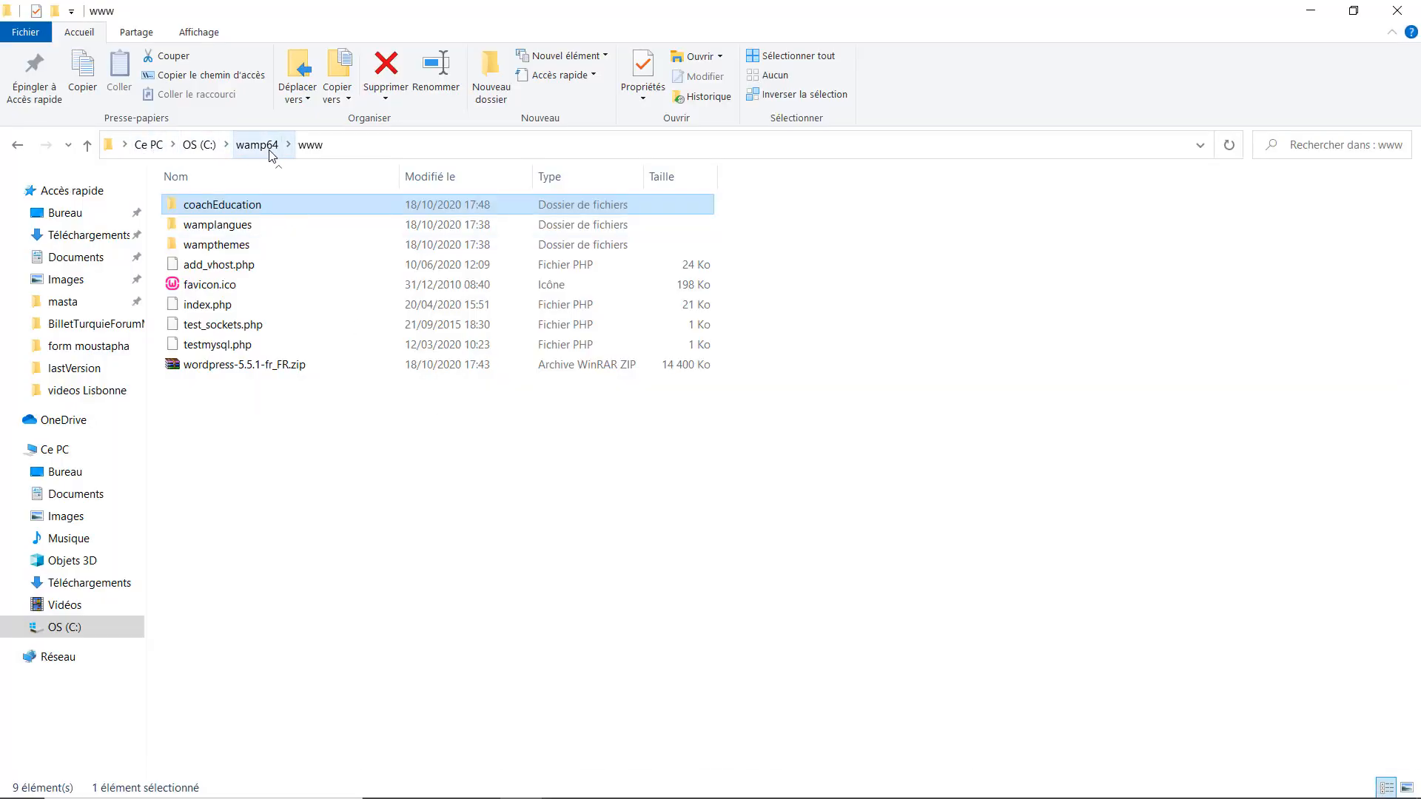
double_click(233, 210)
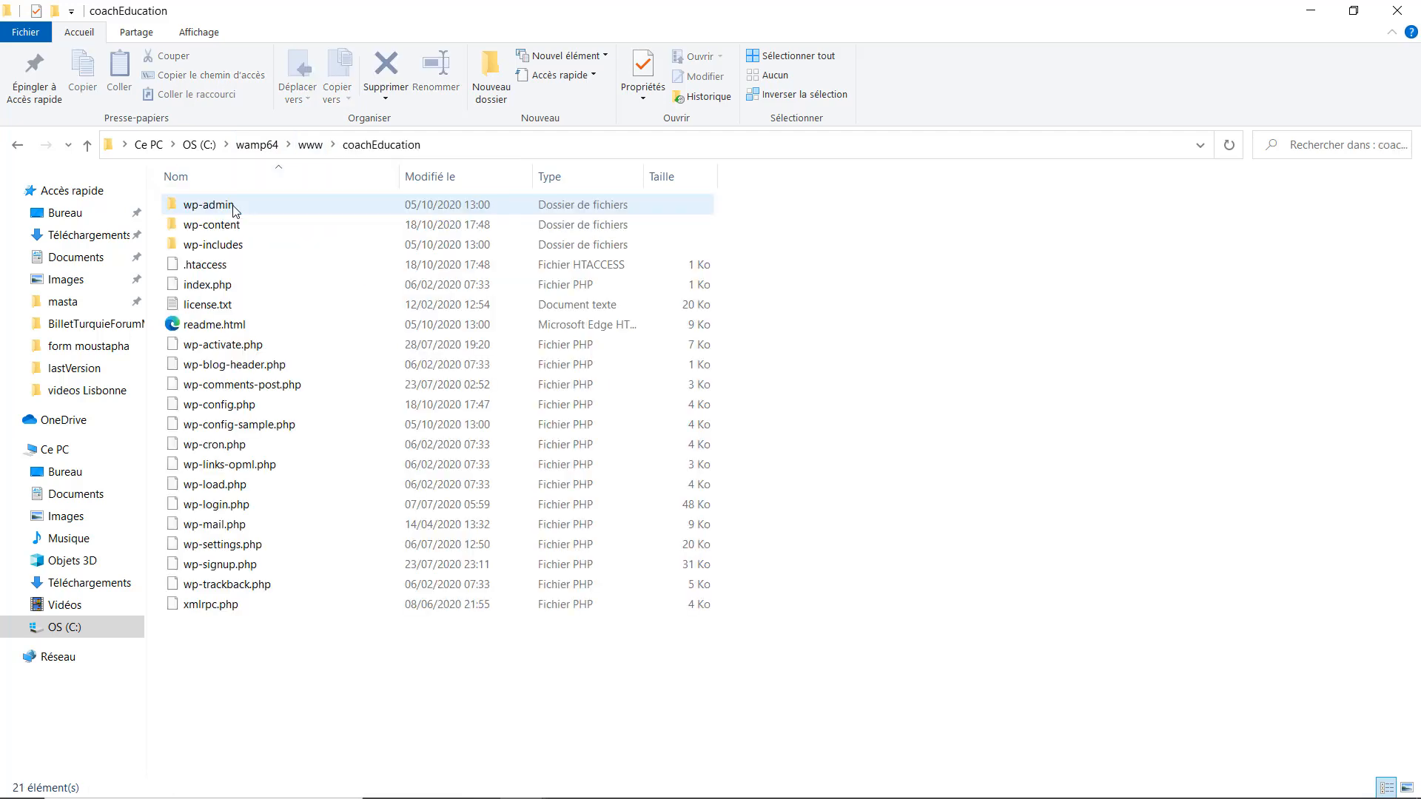
click(467, 148)
key(ctrl+c)
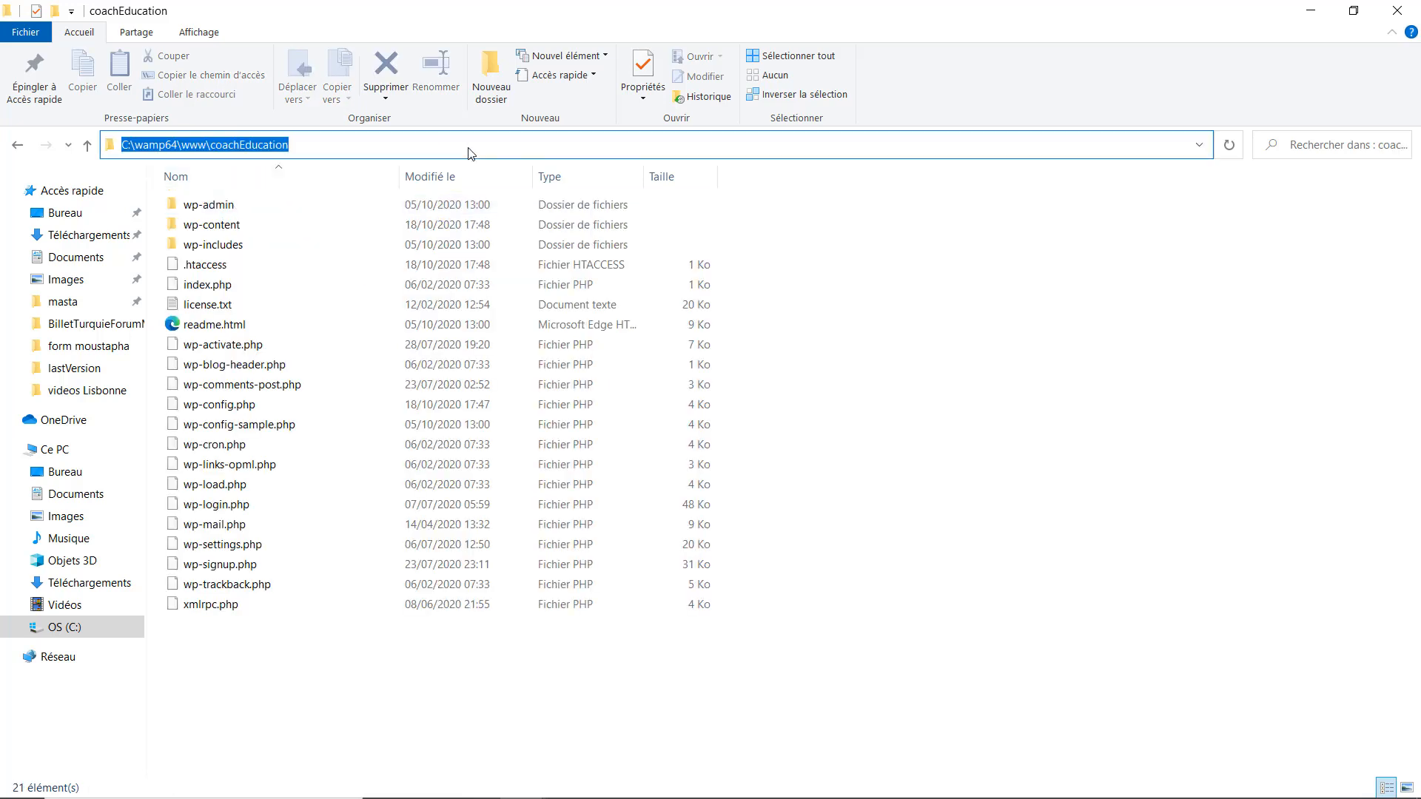
click(1306, 11)
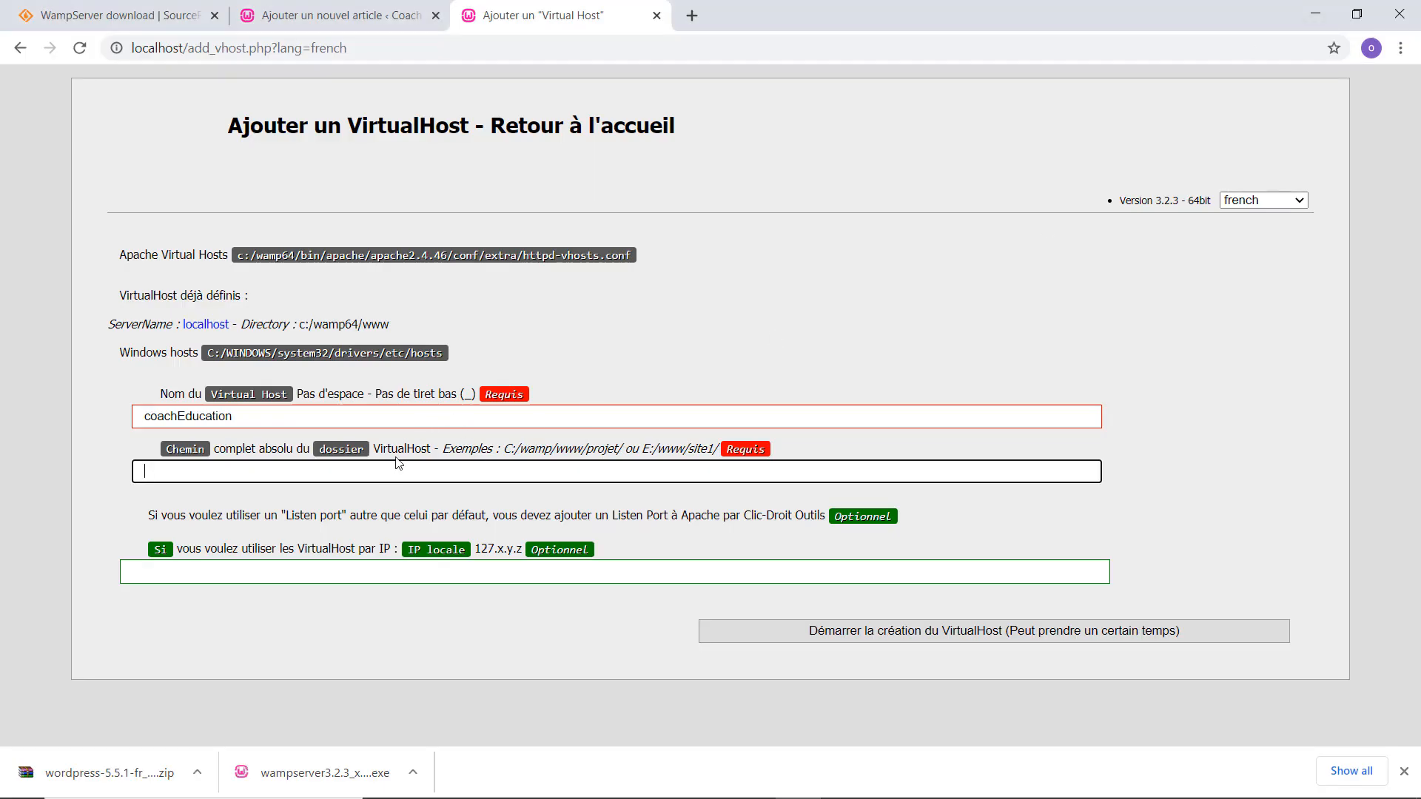
Create the coacheducation virtual host with path C:\wamp64\www\coachEducation, then switch to the WordPress tab.
key(ctrl+v)
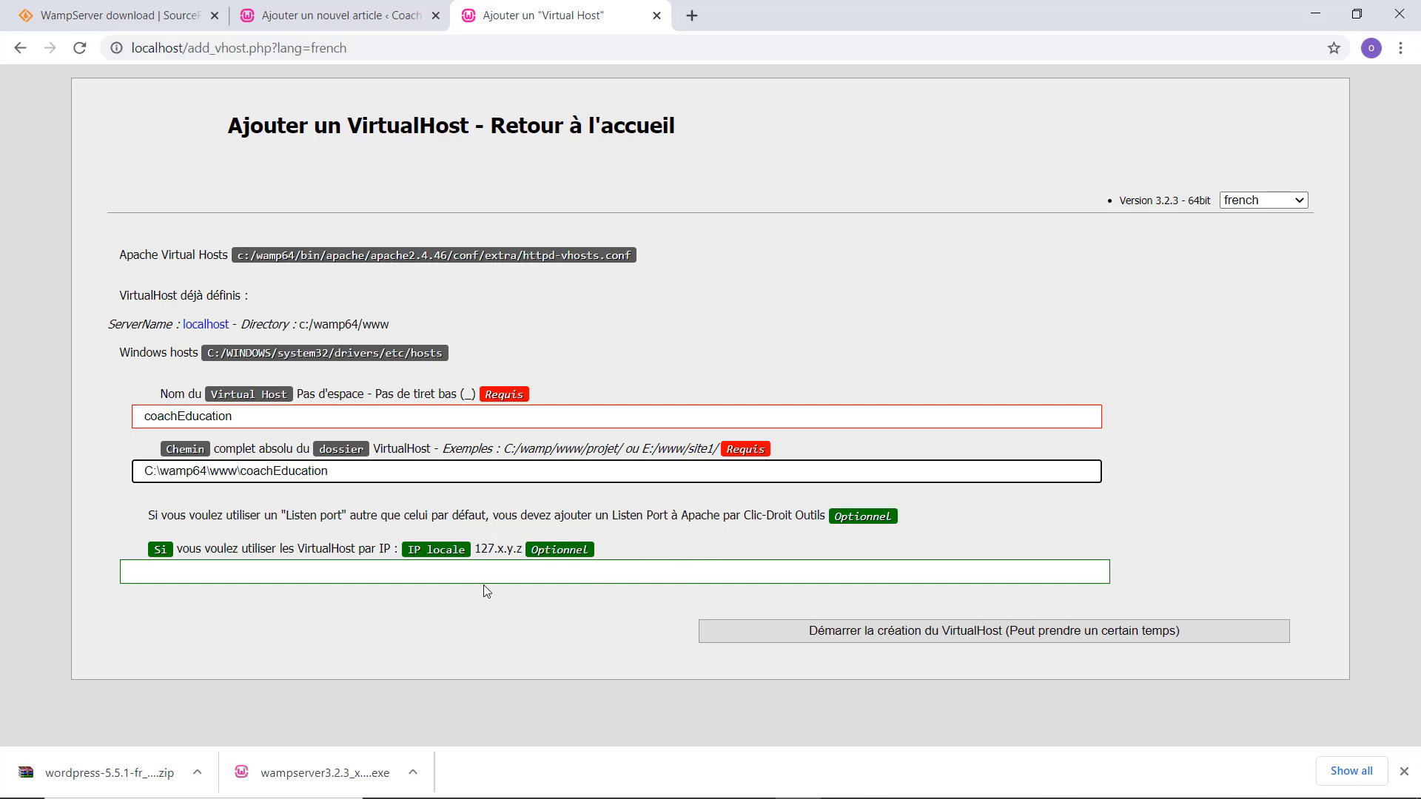
click(897, 636)
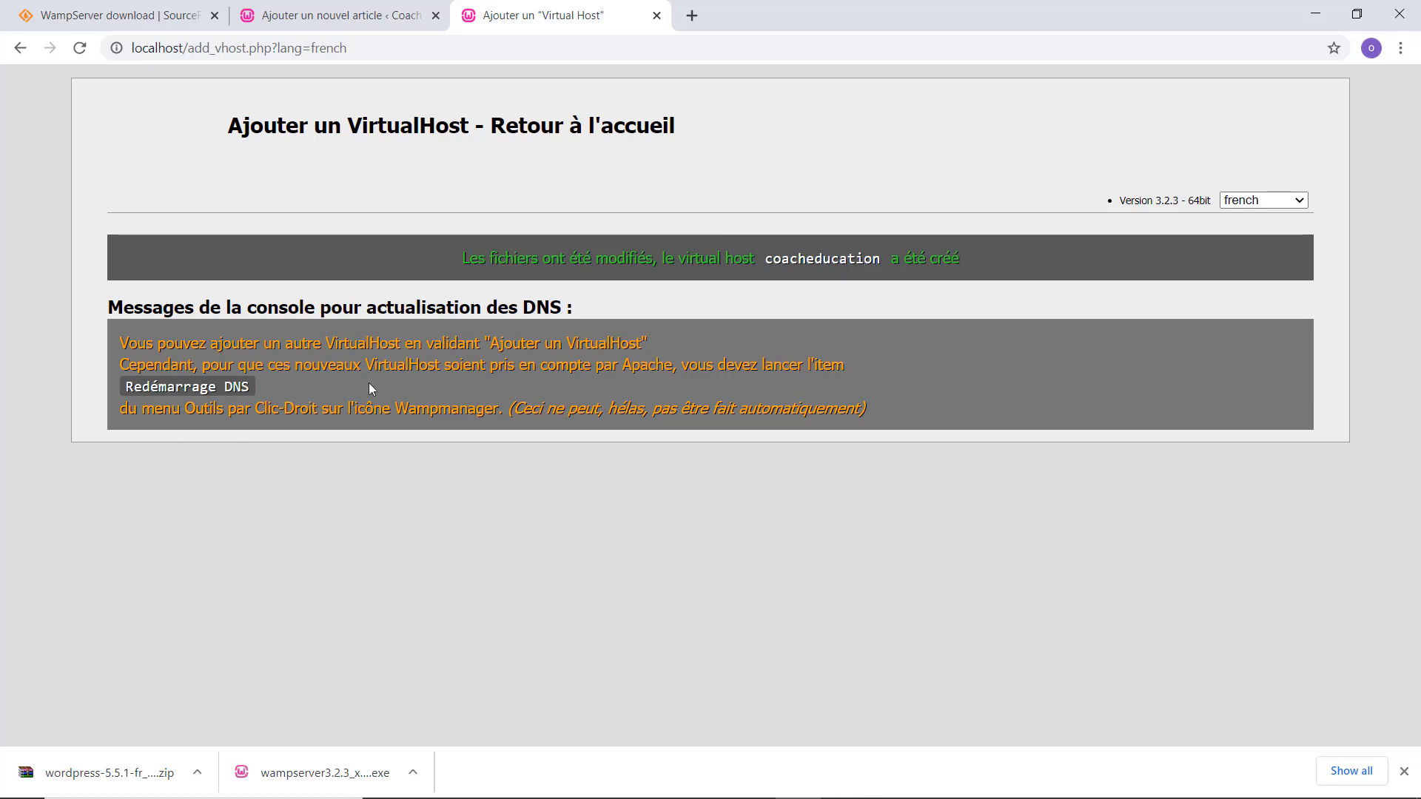
click(299, 20)
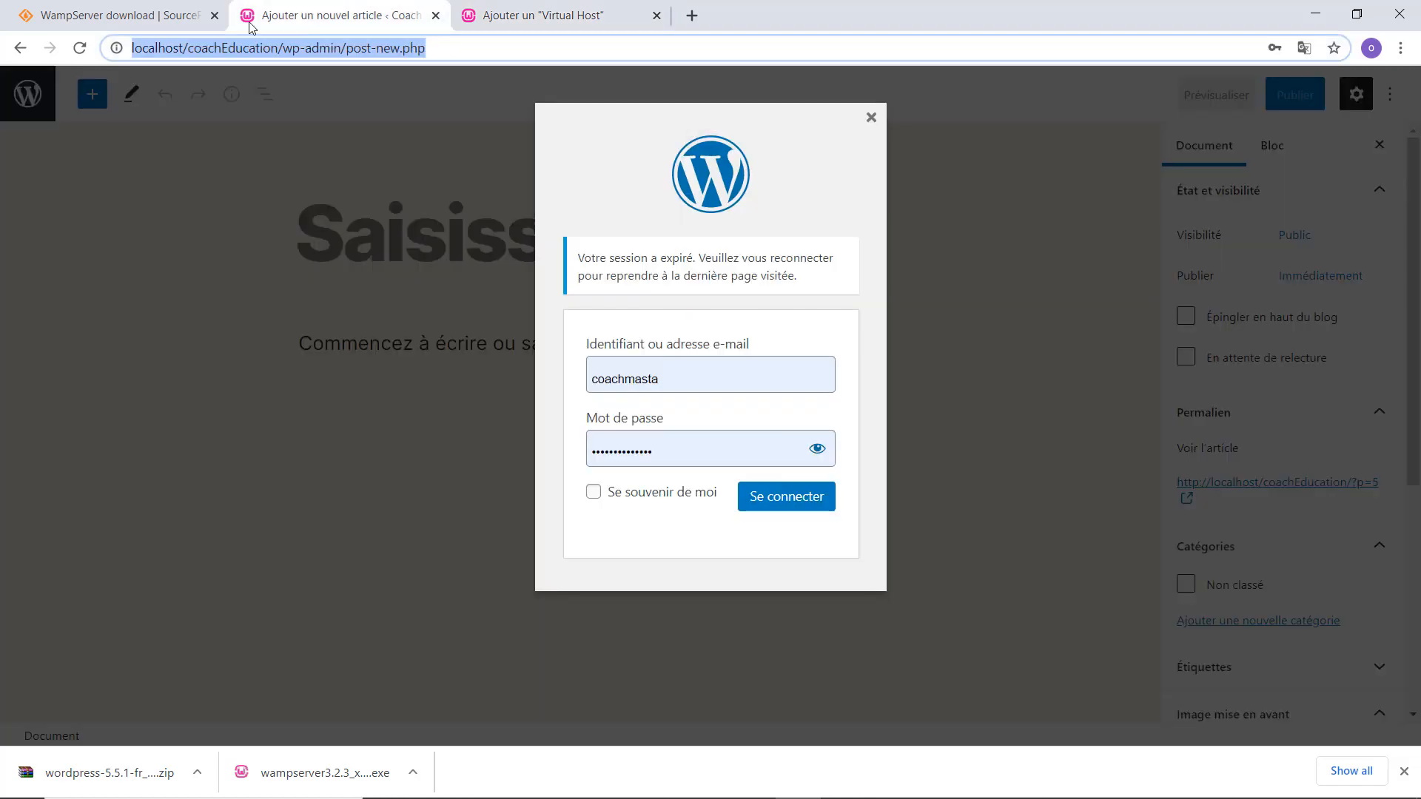
Go back to the VirtualHost tab and load the localhost WampServer home page in a new tab.
click(520, 17)
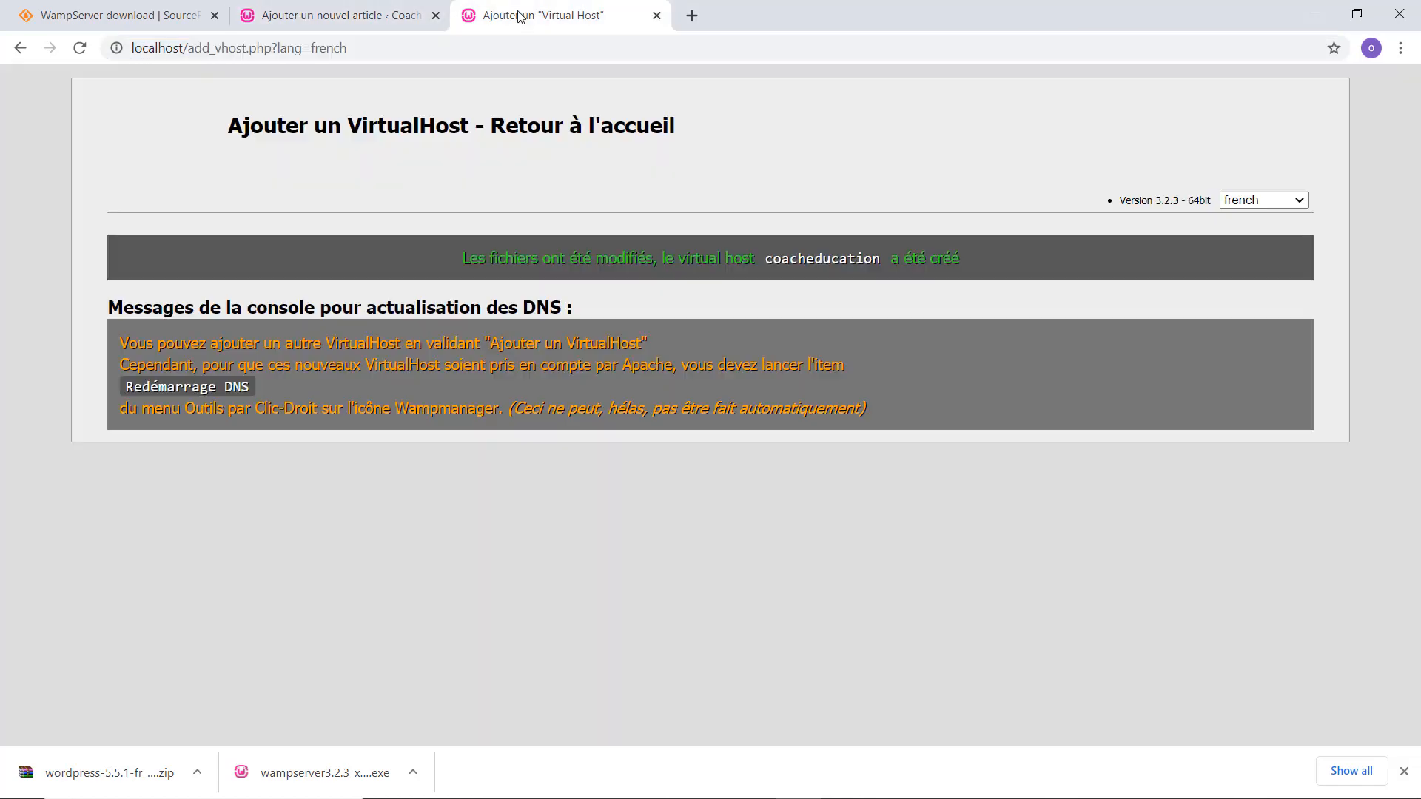
click(692, 15)
text(loc)
key(Return)
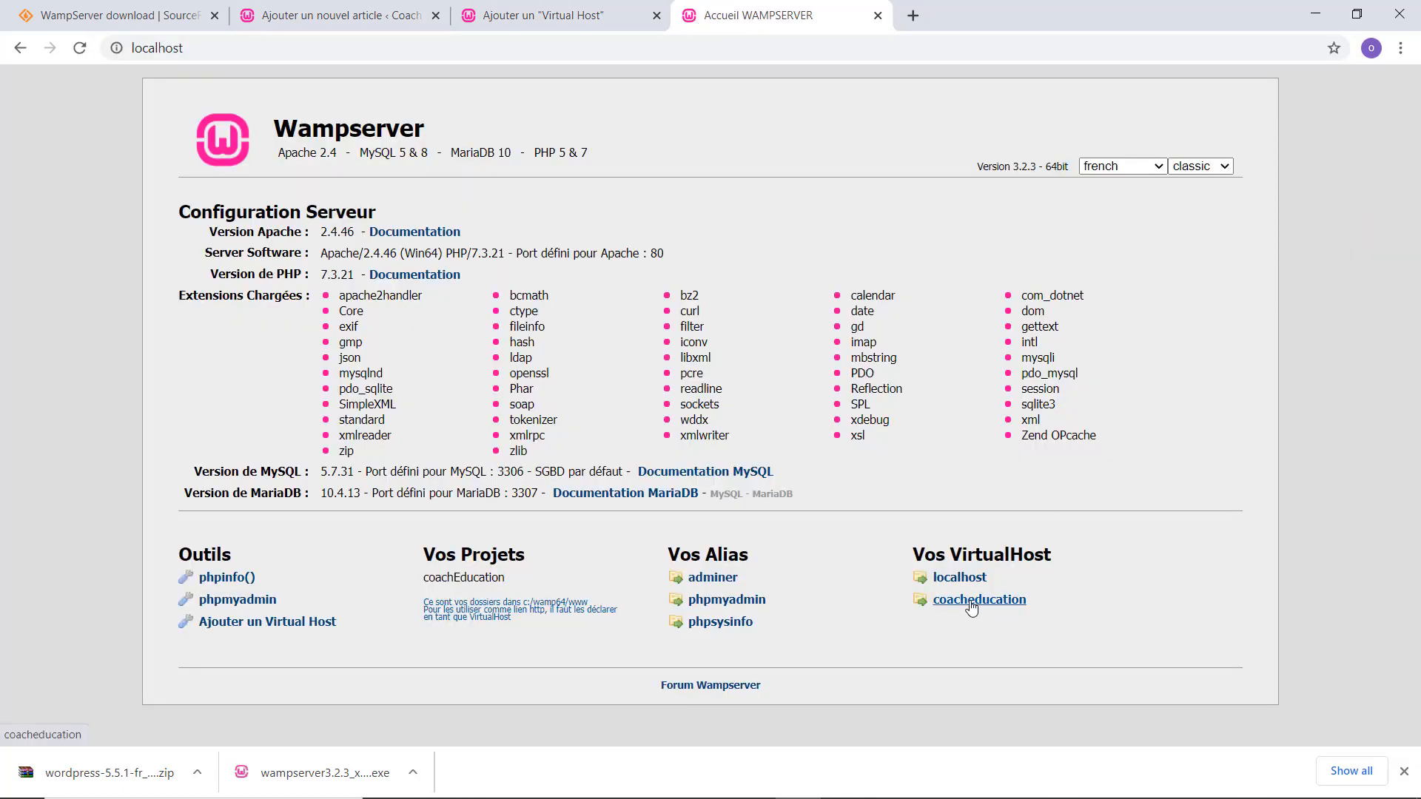
Load localhost/coachEducation in another new tab to reach the WordPress setup page.
click(912, 15)
text(l)
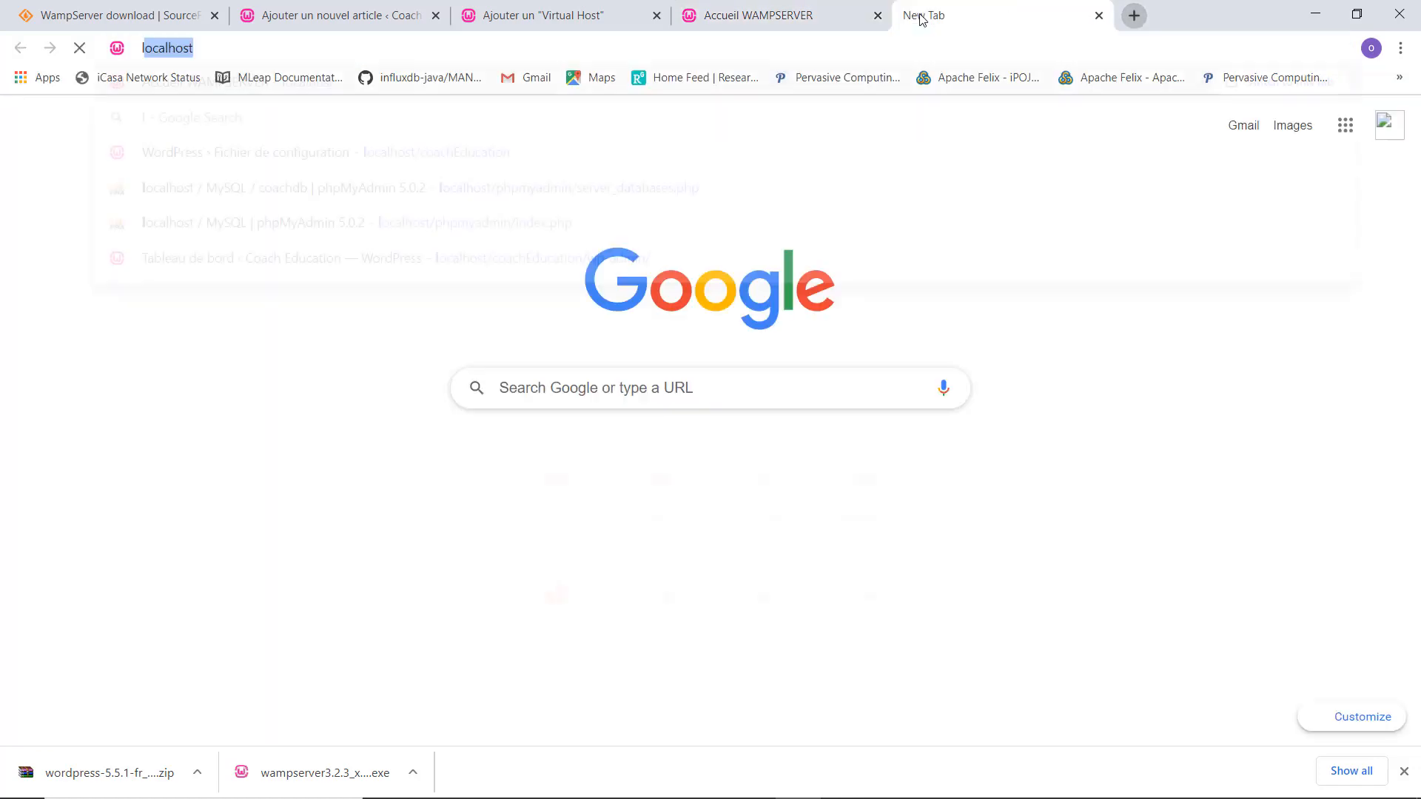
text(ocalhost/)
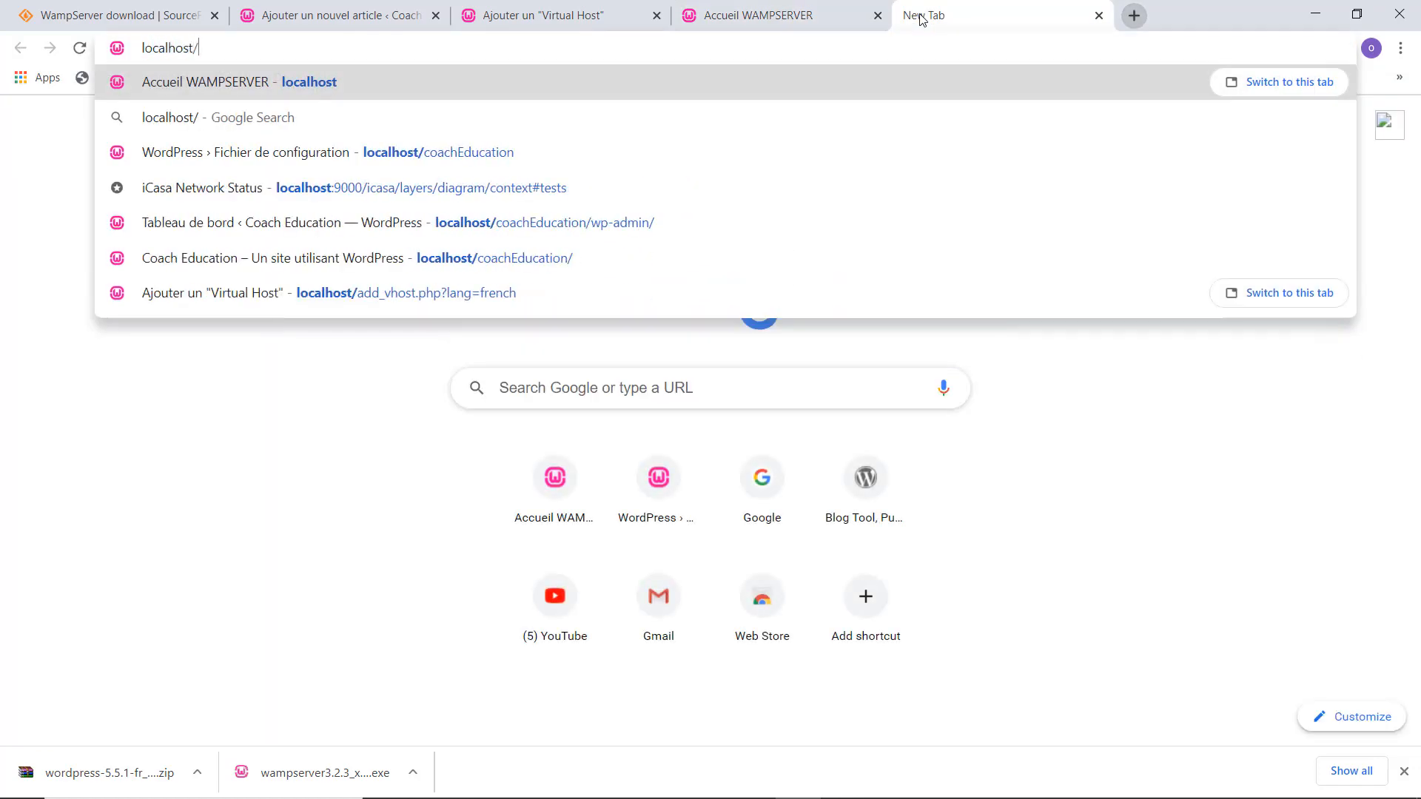
text(coachEducation)
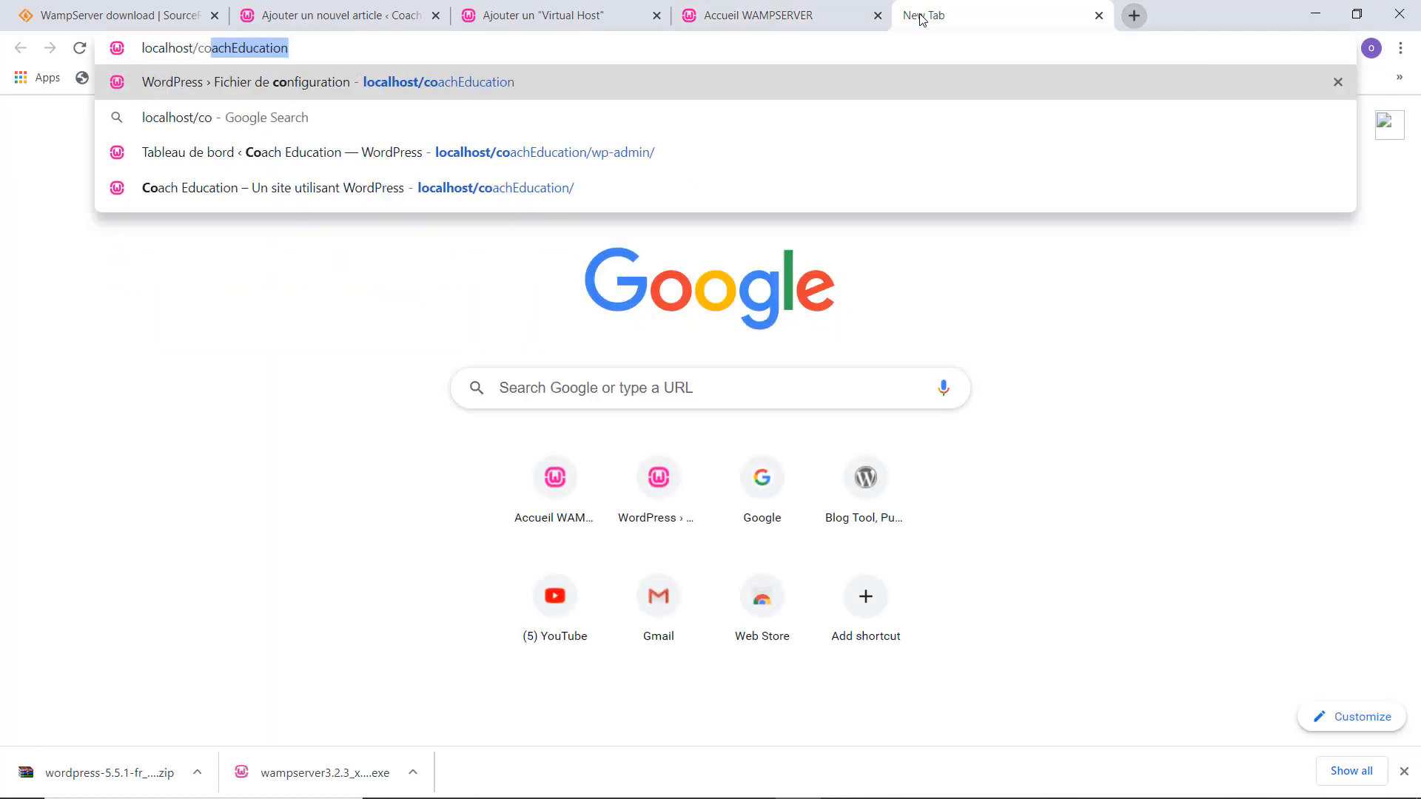
key(End)
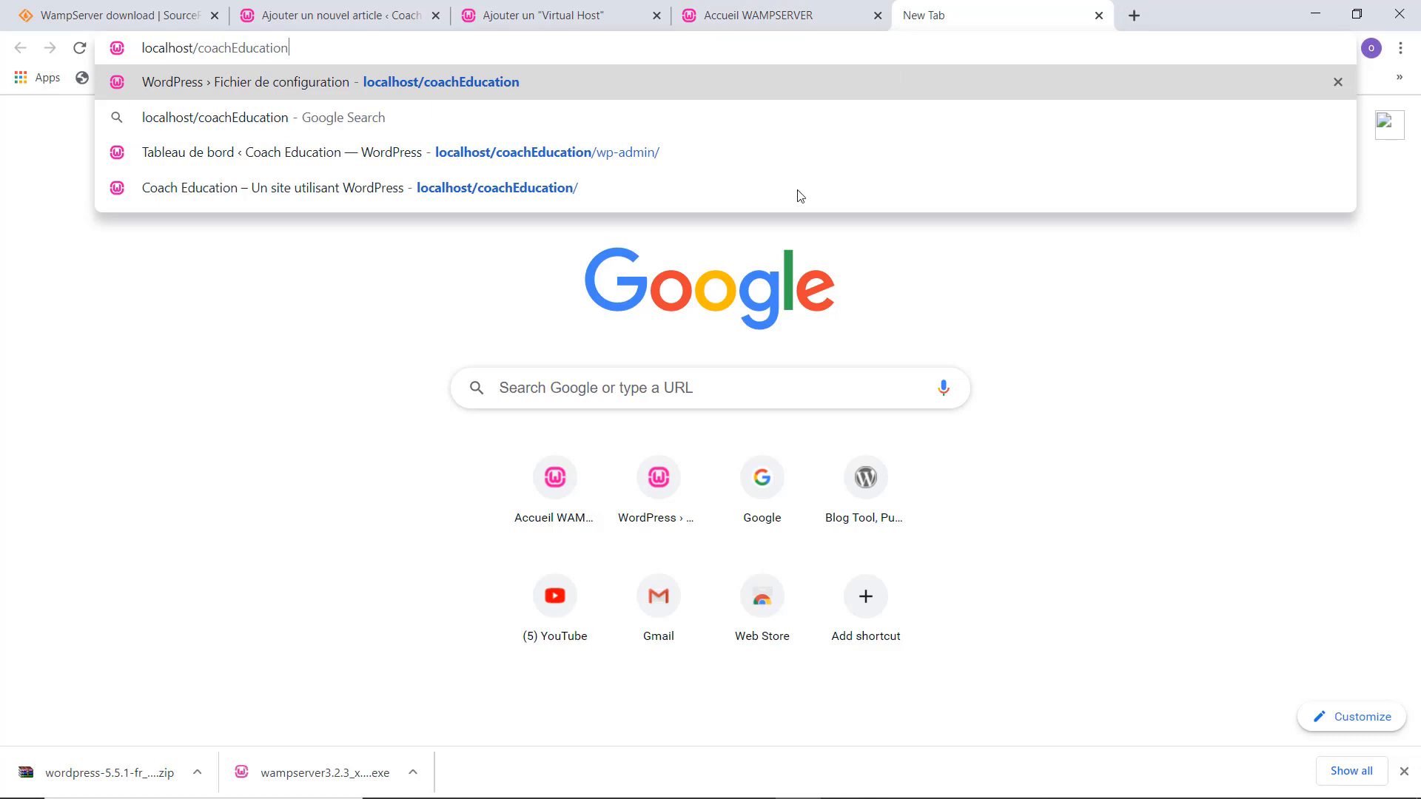
click(1066, 367)
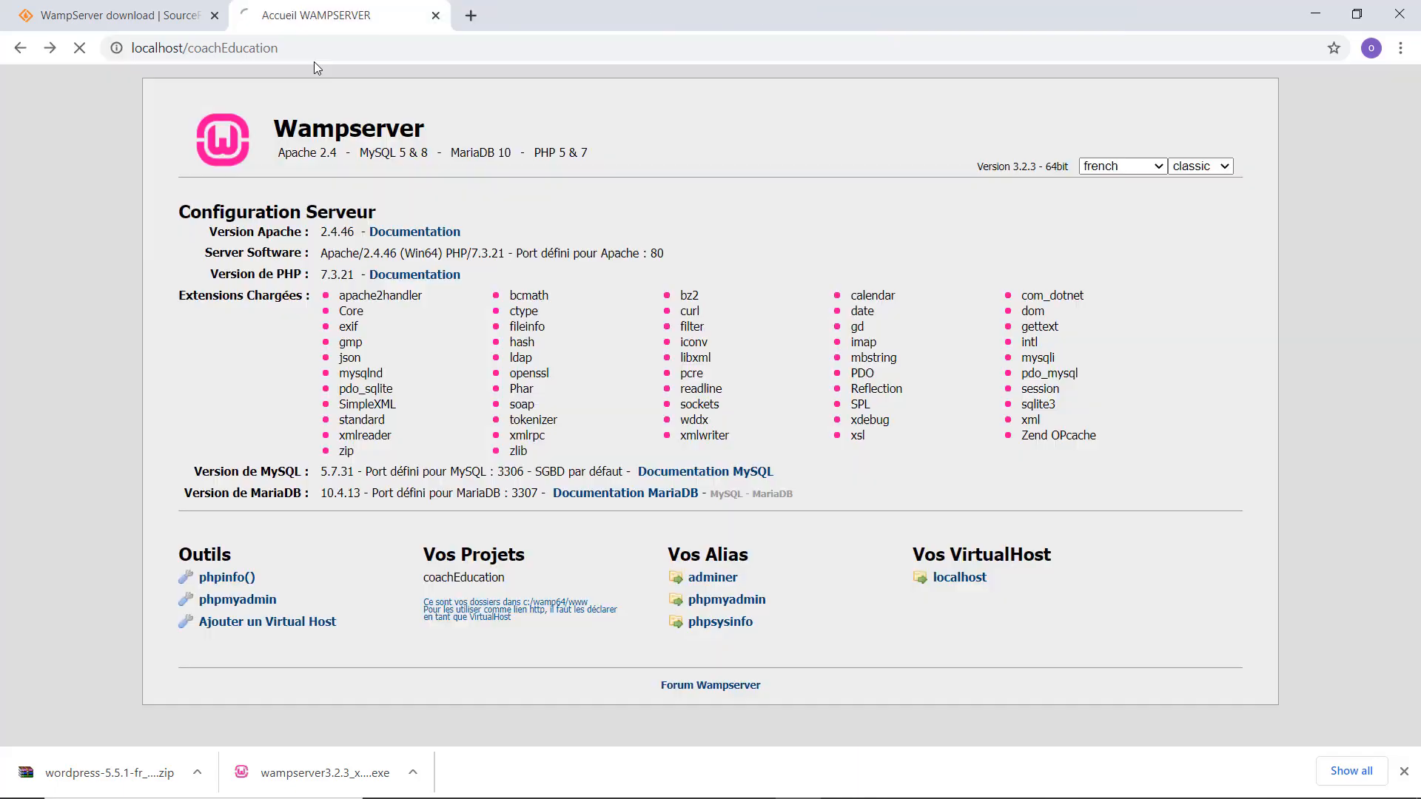
key(Return)
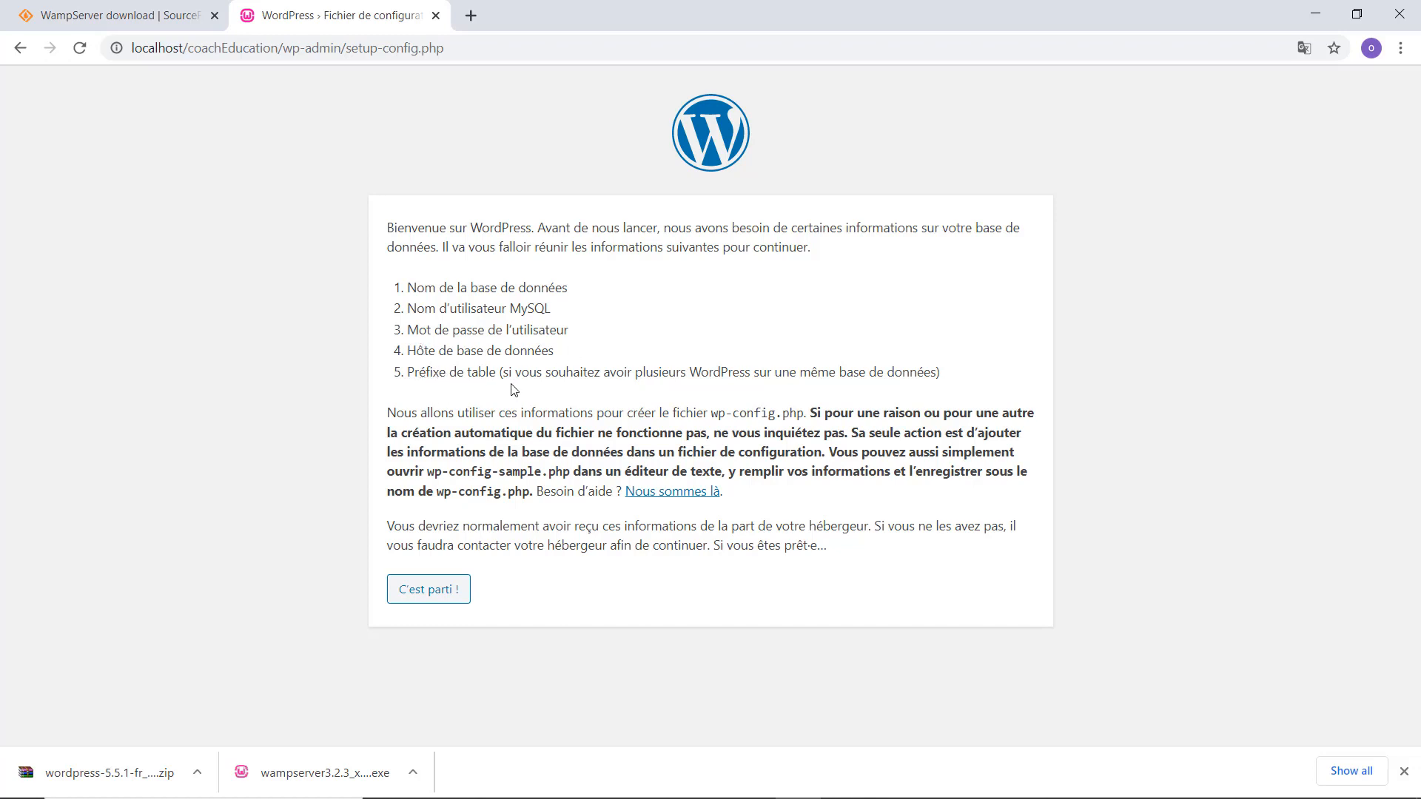
Open phpMyAdmin from the localhost home page and log in as root.
click(471, 16)
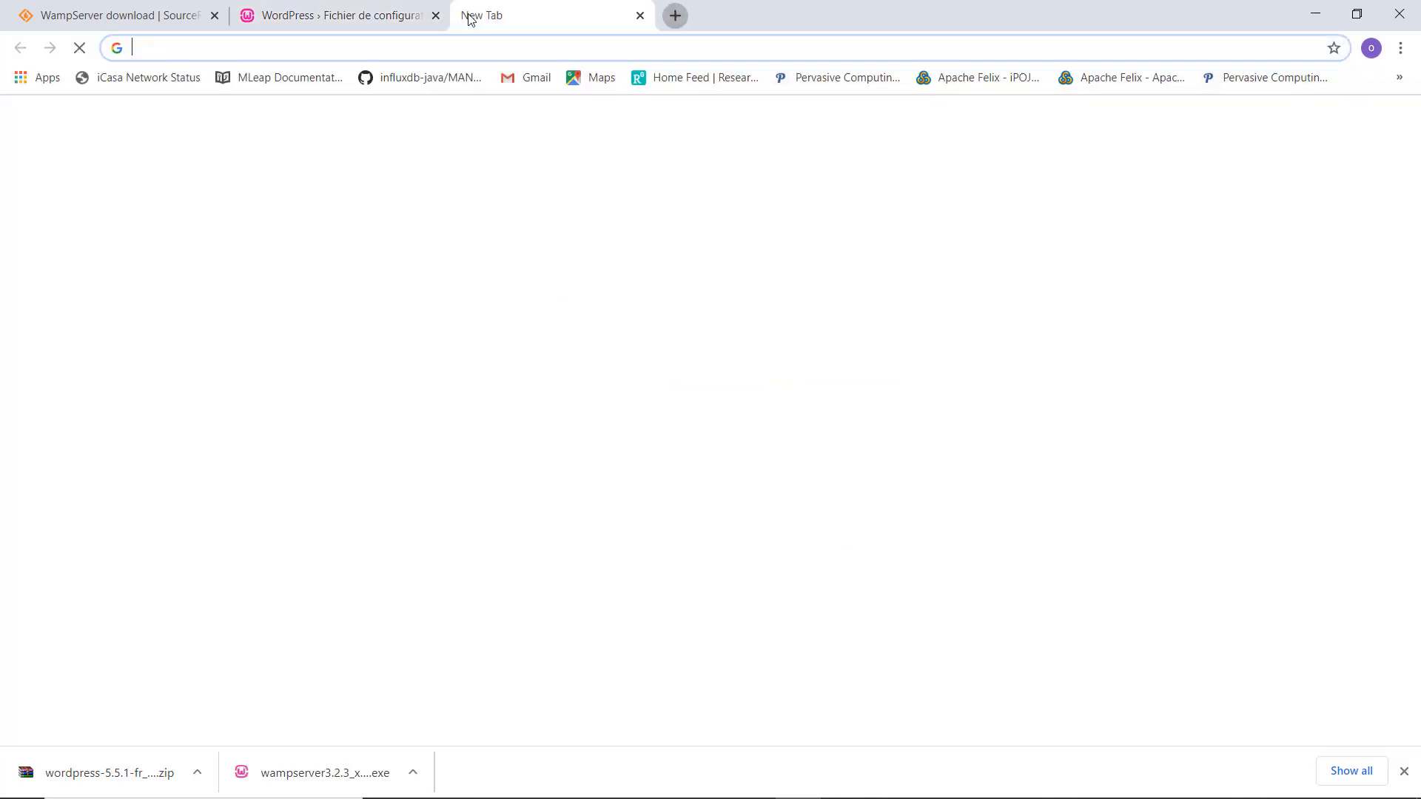
text(loca)
key(Return)
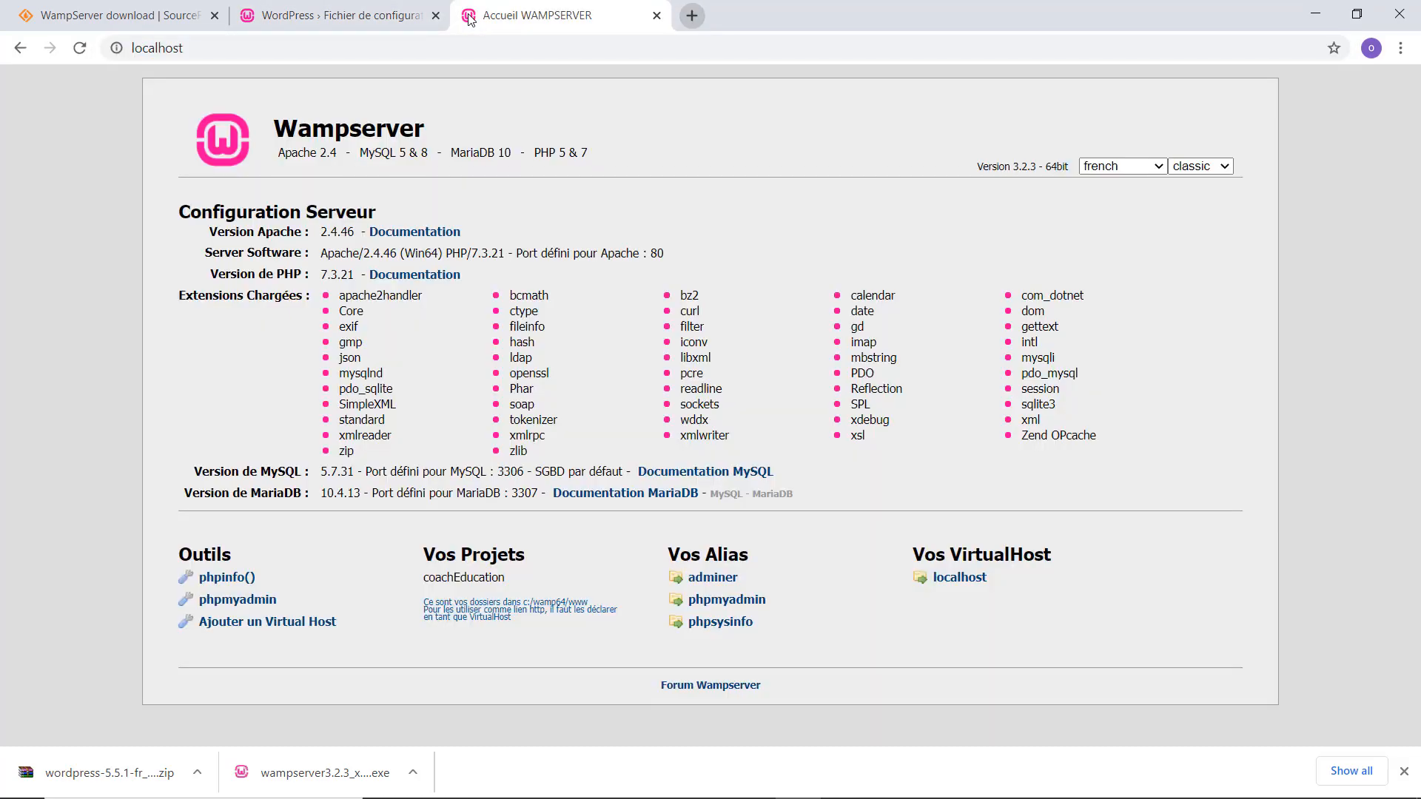
click(234, 601)
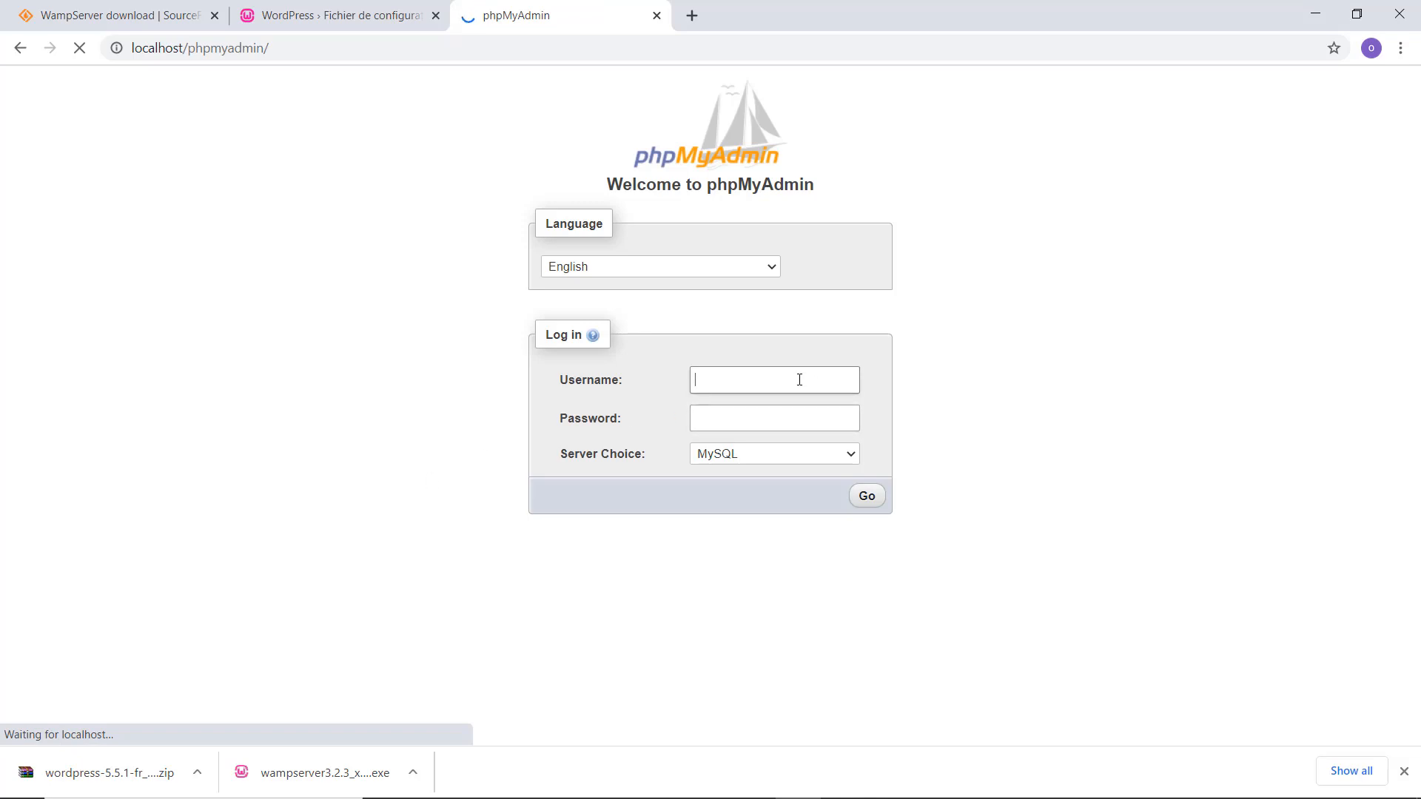
text(root)
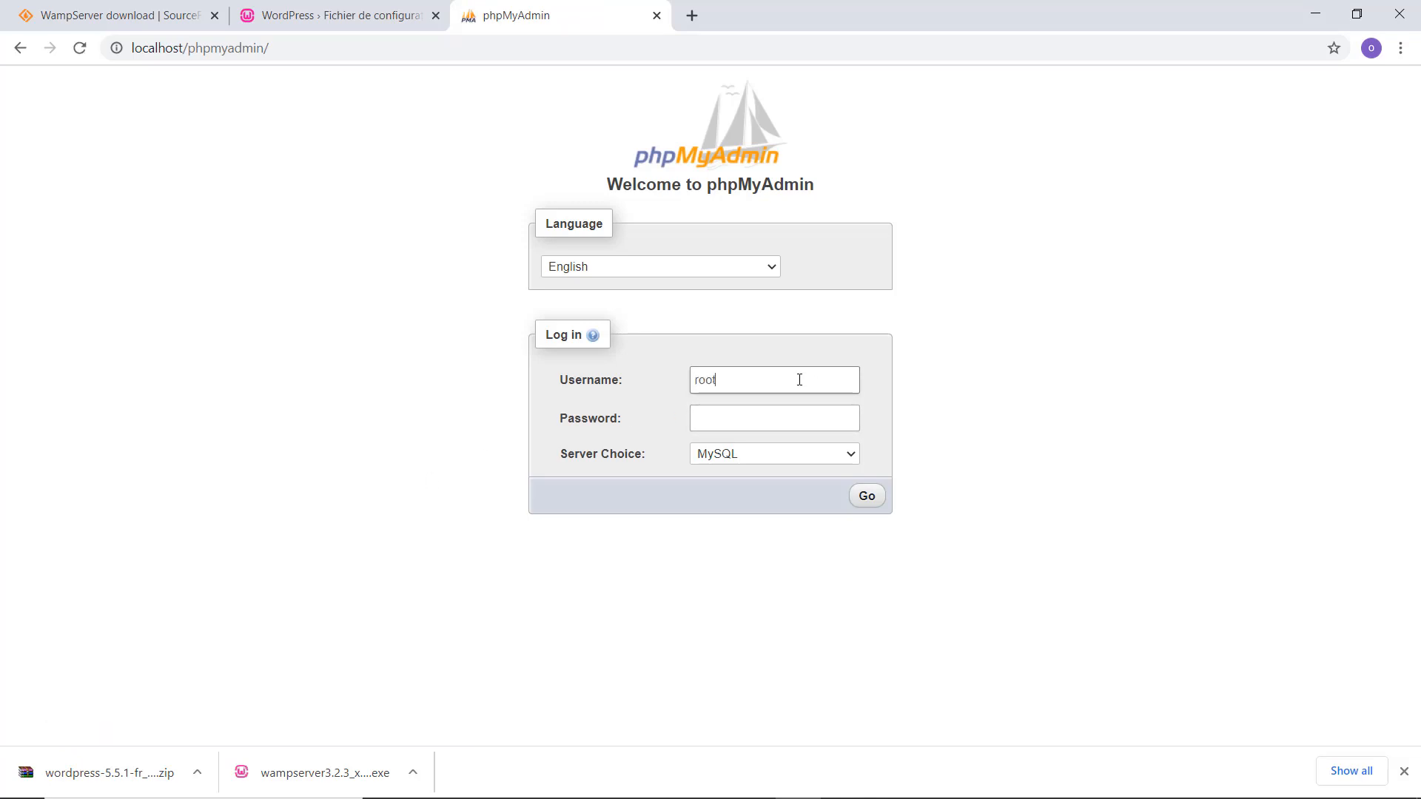
click(867, 496)
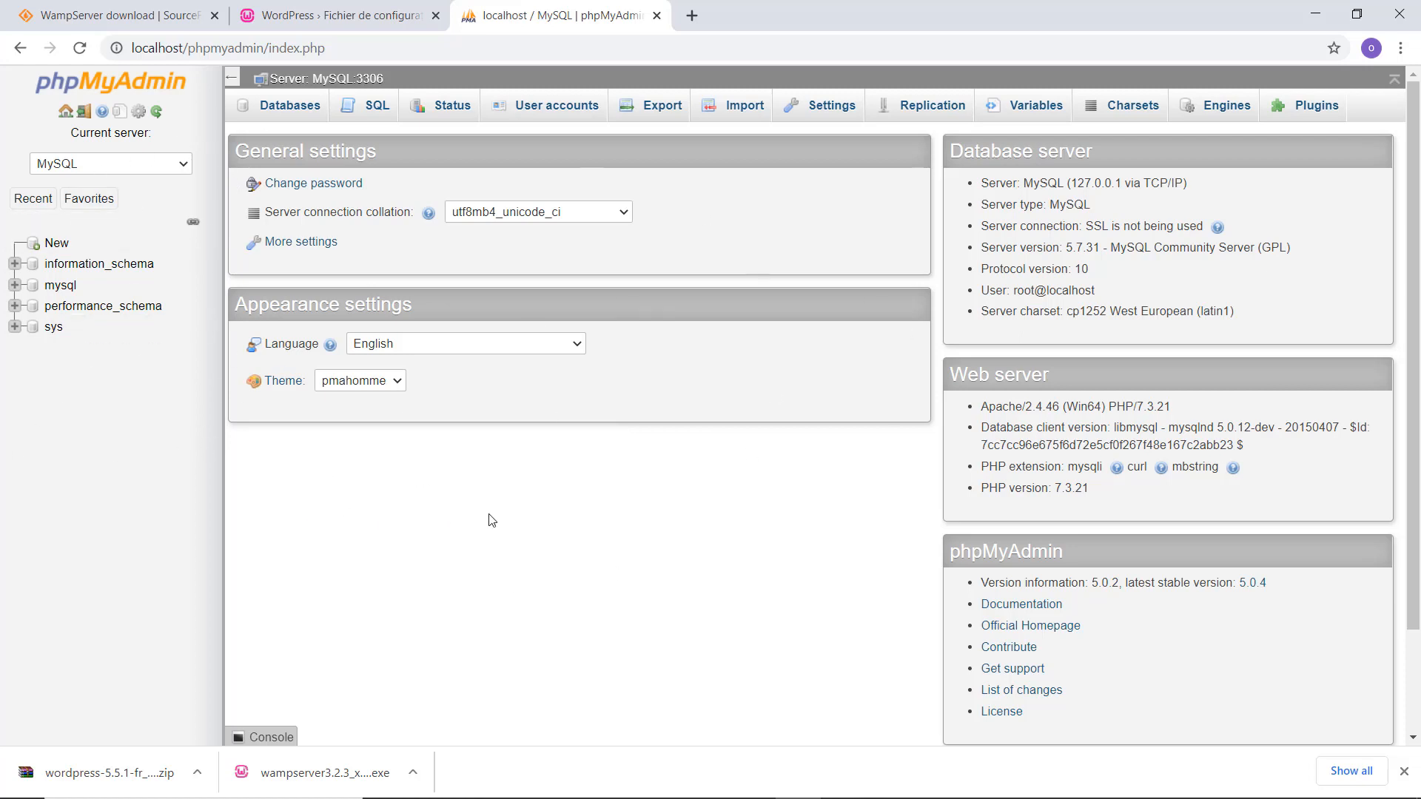
Create an empty database named coachdb in phpMyAdmin, then close the phpMyAdmin tab.
click(285, 110)
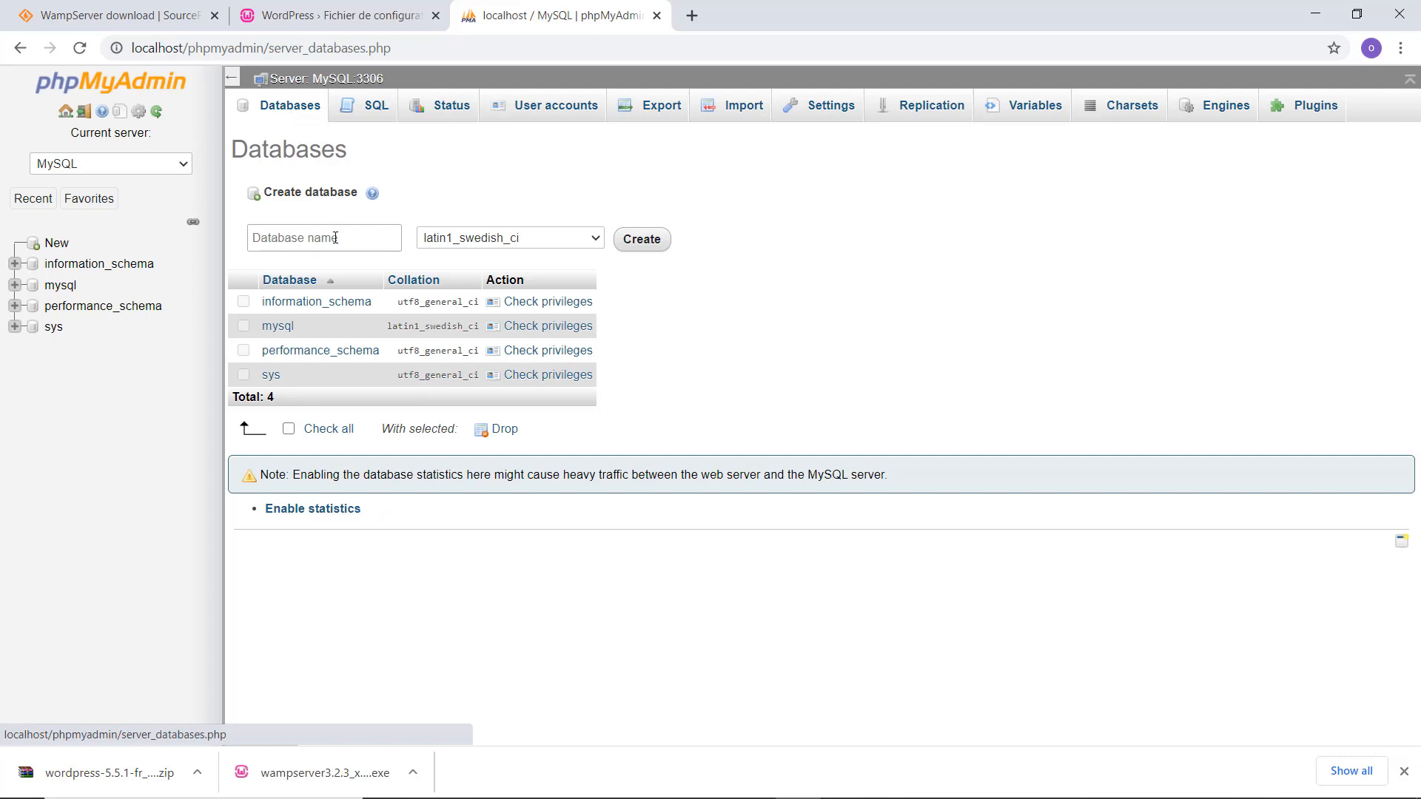
click(344, 239)
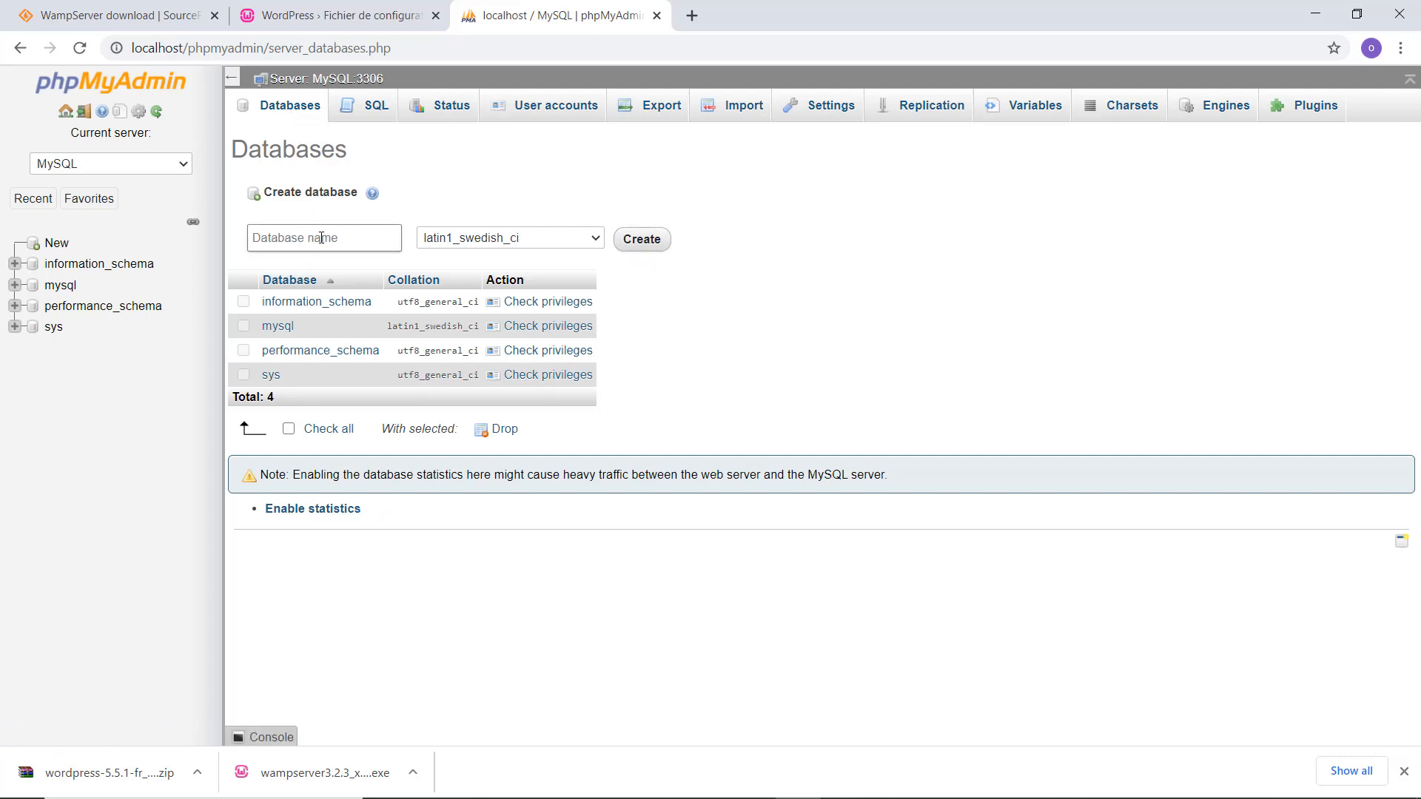
text(doah)
click(291, 238)
key(shift+End)
text(db)
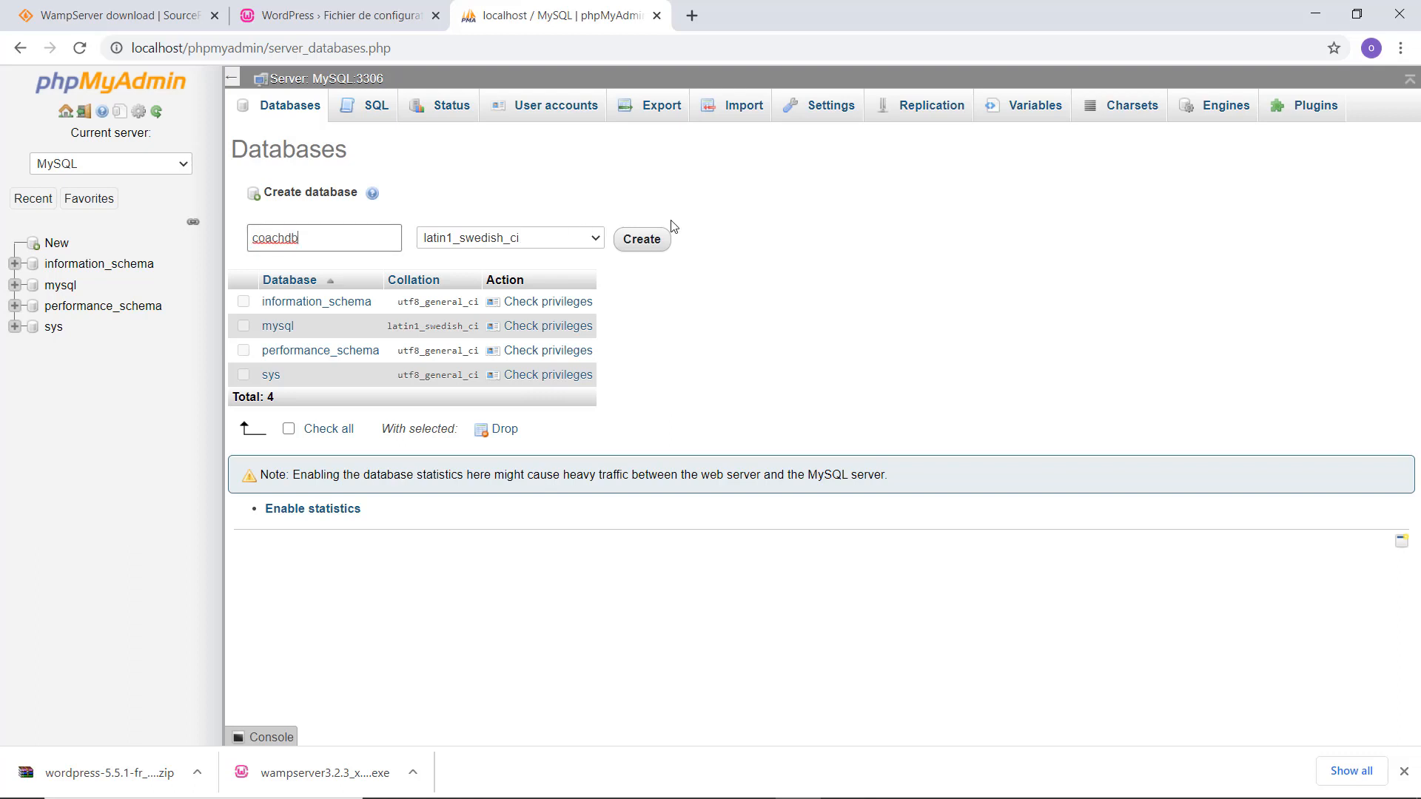
click(641, 245)
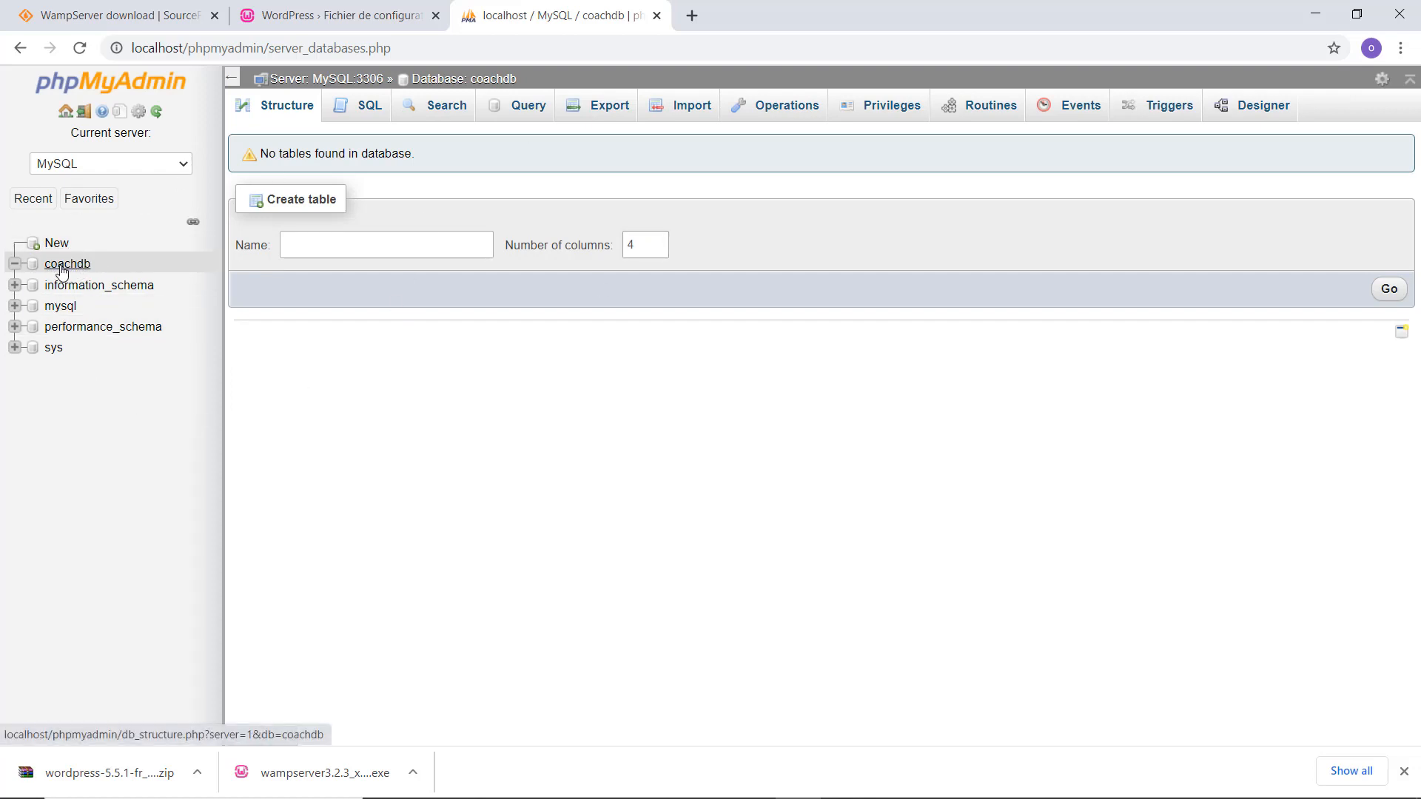
click(656, 15)
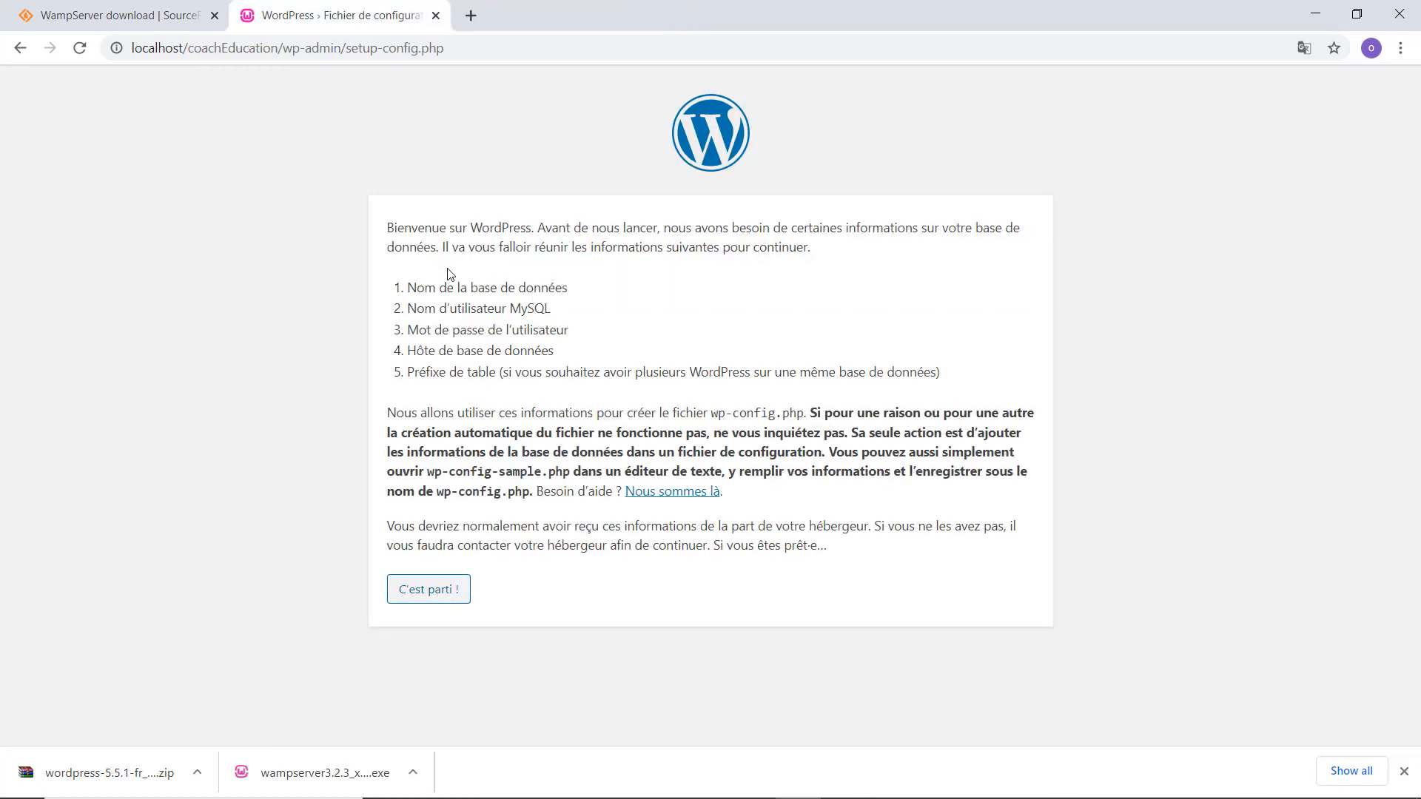
Submit database coachdb, user root, blank password, host localhost and table prefix ce_.
click(425, 604)
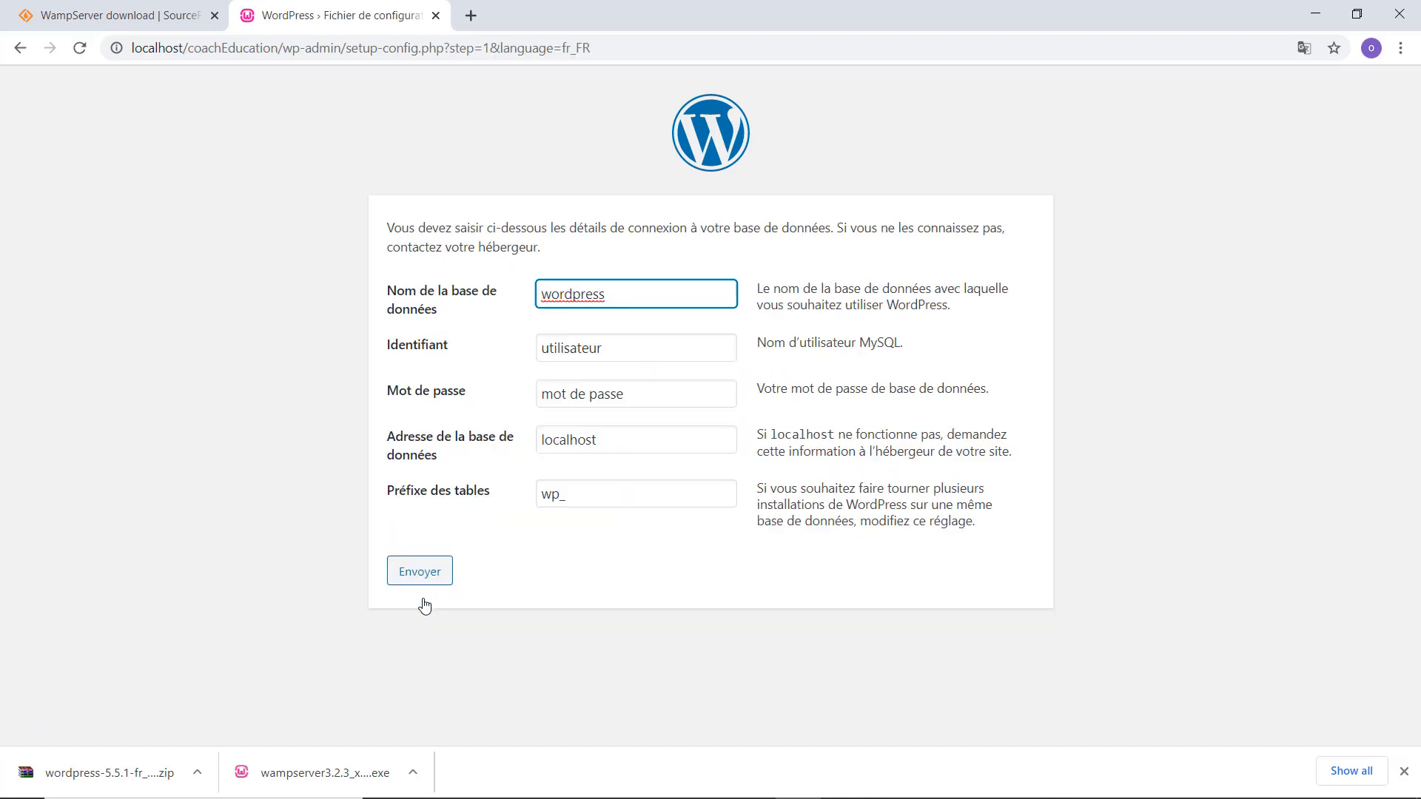
double_click(583, 300)
text(coachdb)
double_click(554, 353)
text(root)
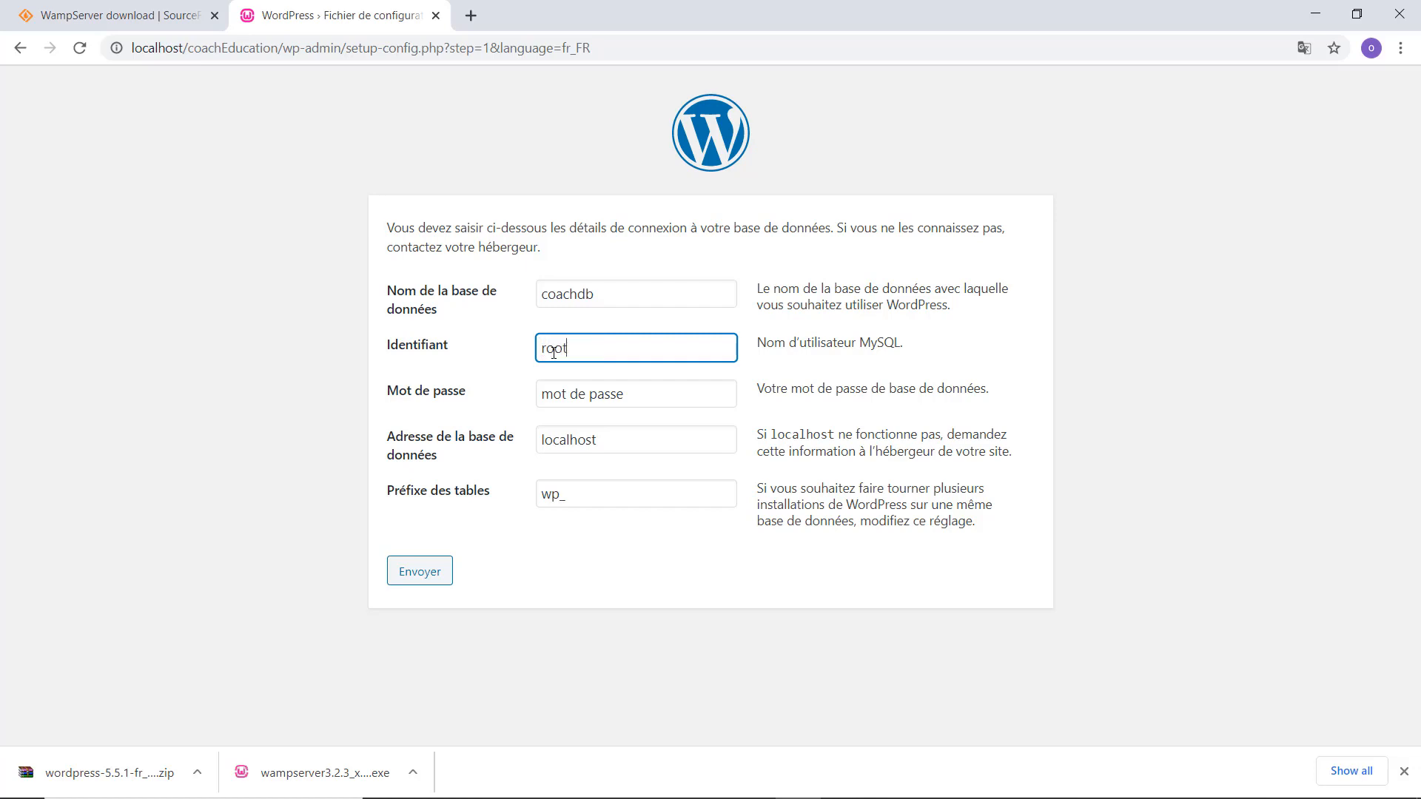
key(Tab)
key(BackSpace)
key(Tab)
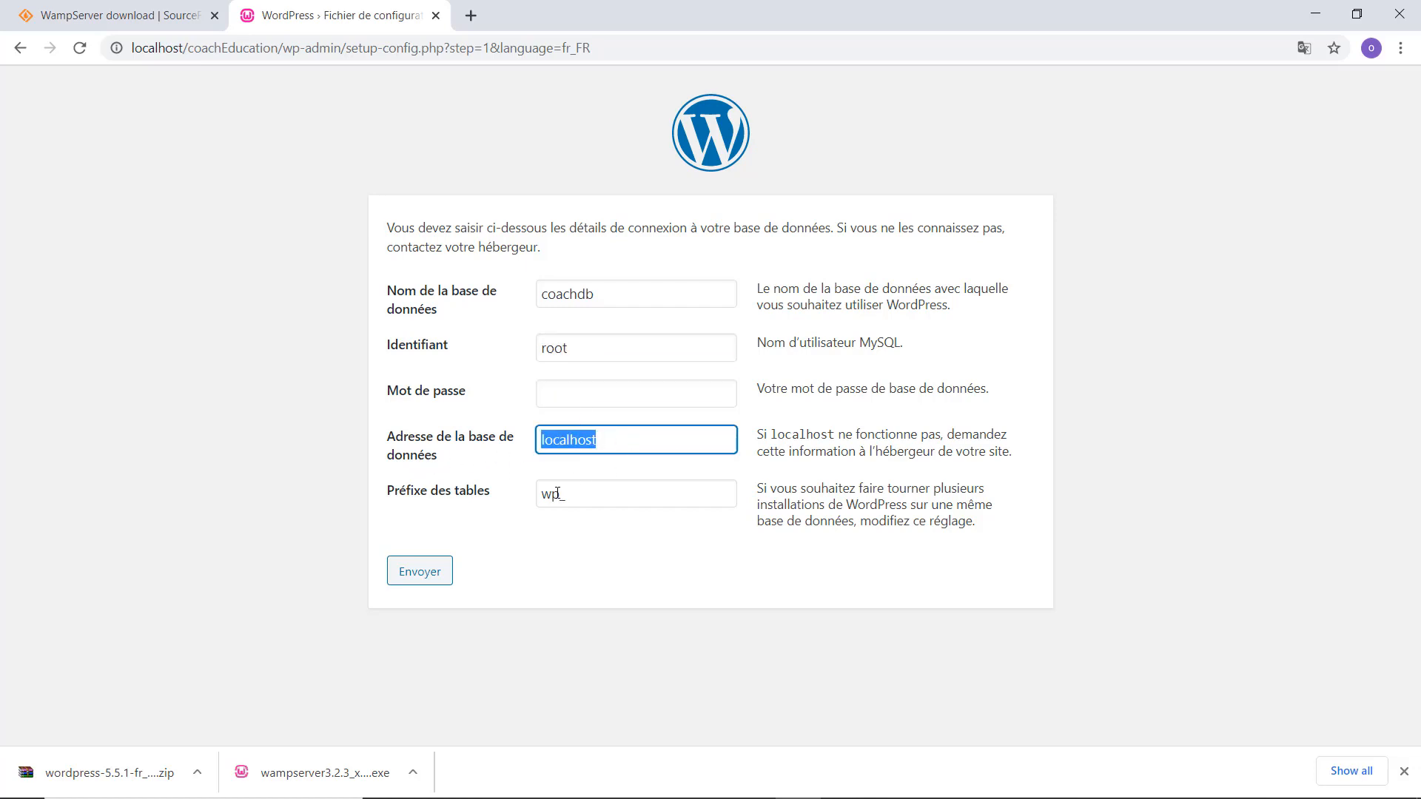
key(Tab)
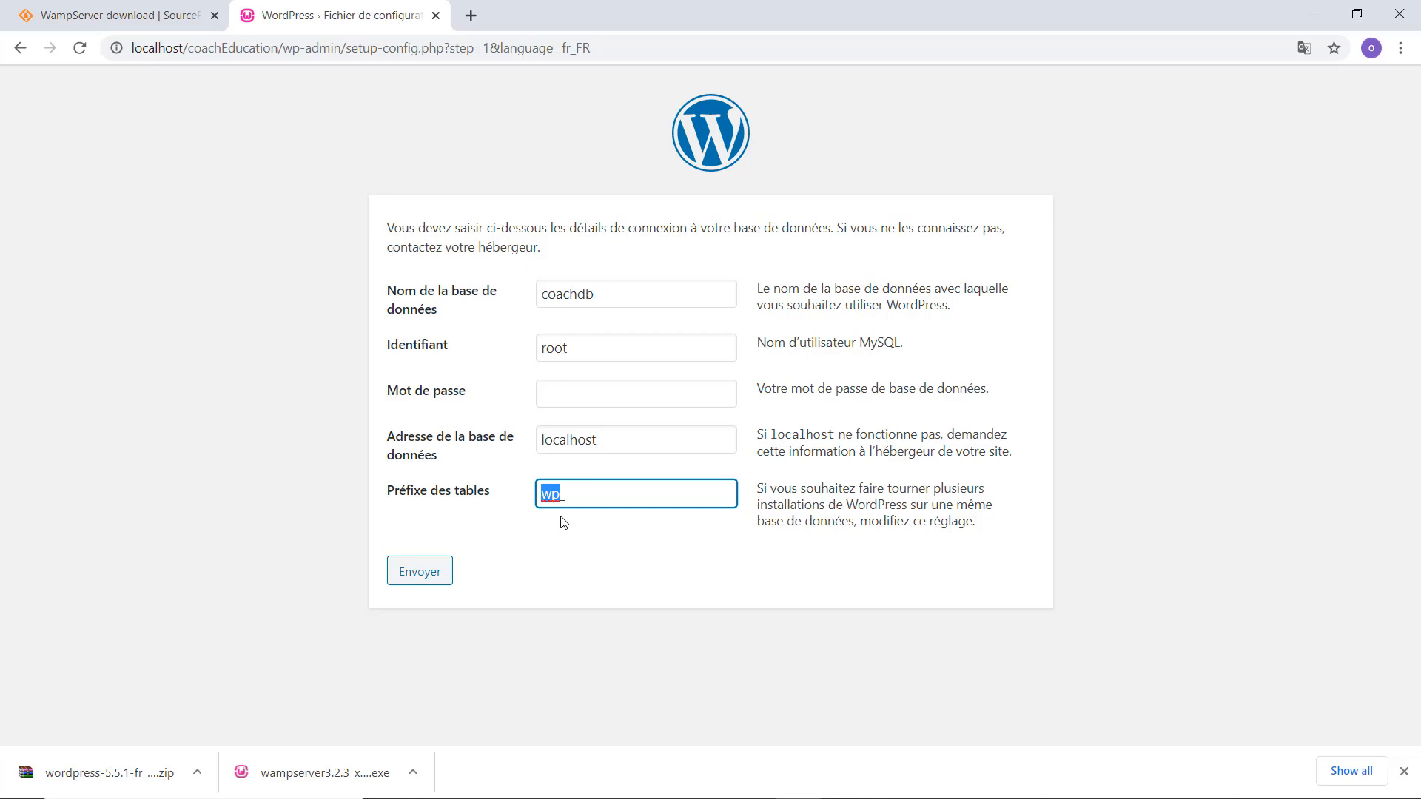
text(ce_)
click(407, 589)
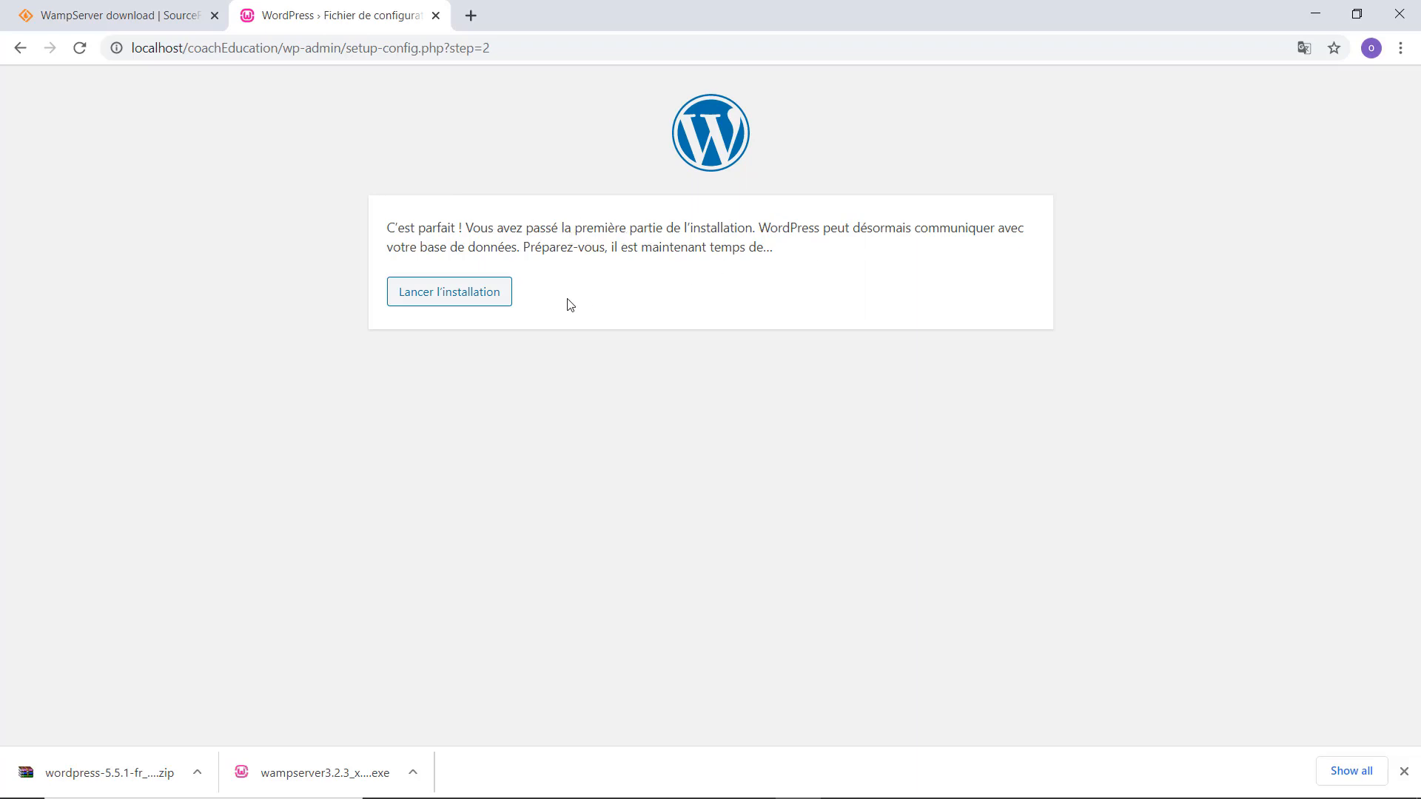
Launch the installation, enter site title 'Coach Education' and fill in the admin username.
click(419, 297)
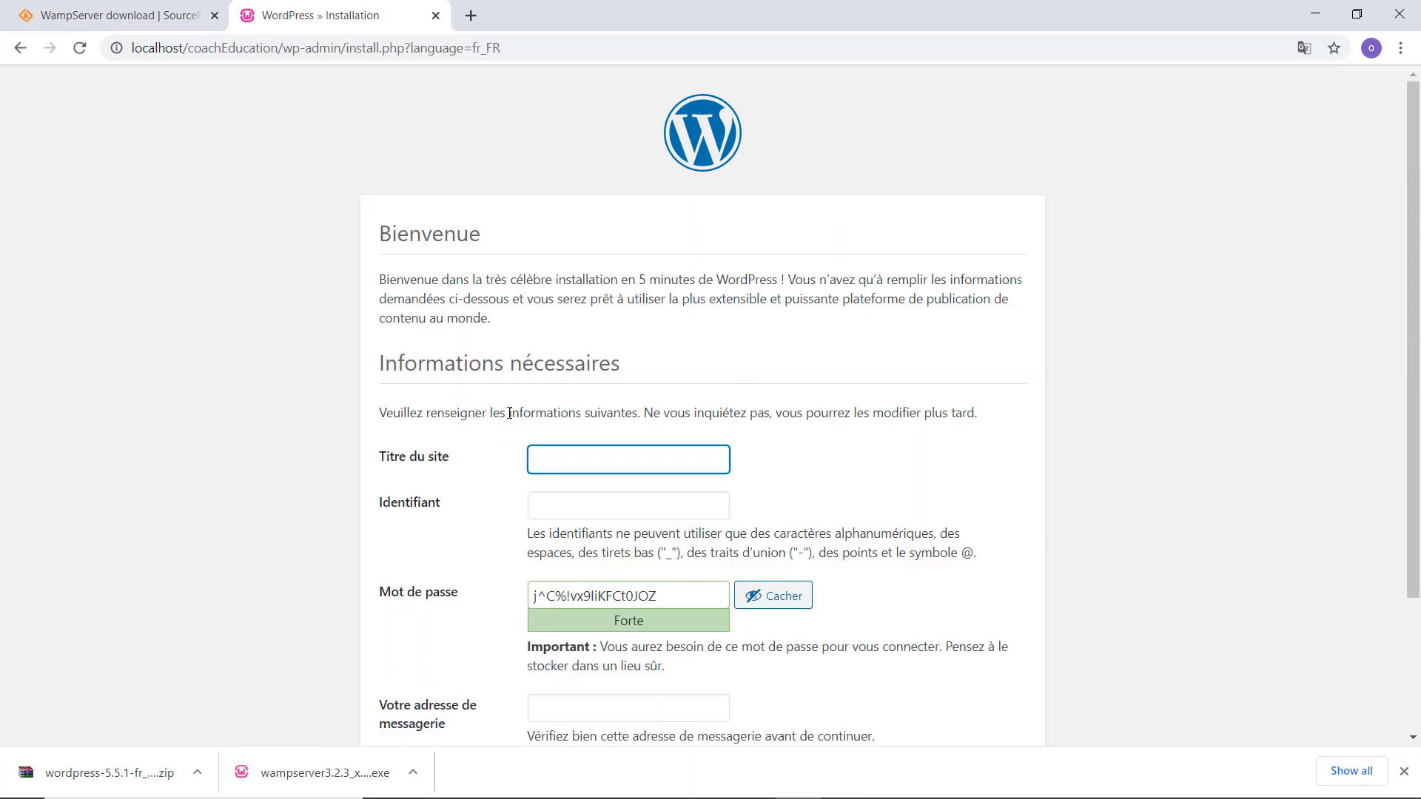
text(Coach Education)
click(589, 505)
scroll(590, 506, down, 1)
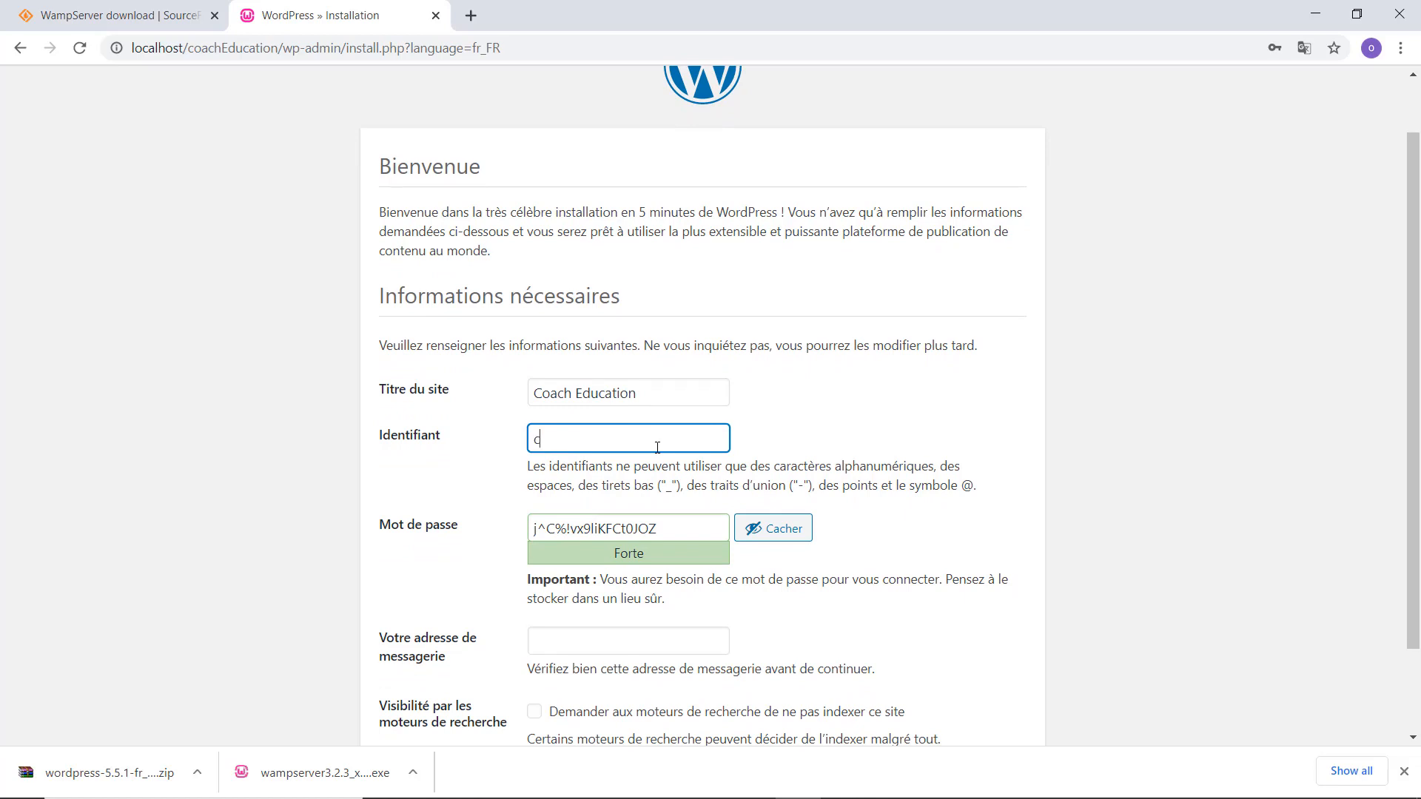
text(oachmasta)
Replace the generated password with a custom strong password and fill in the contact e-mail.
key(ctrl+a)
key(Tab)
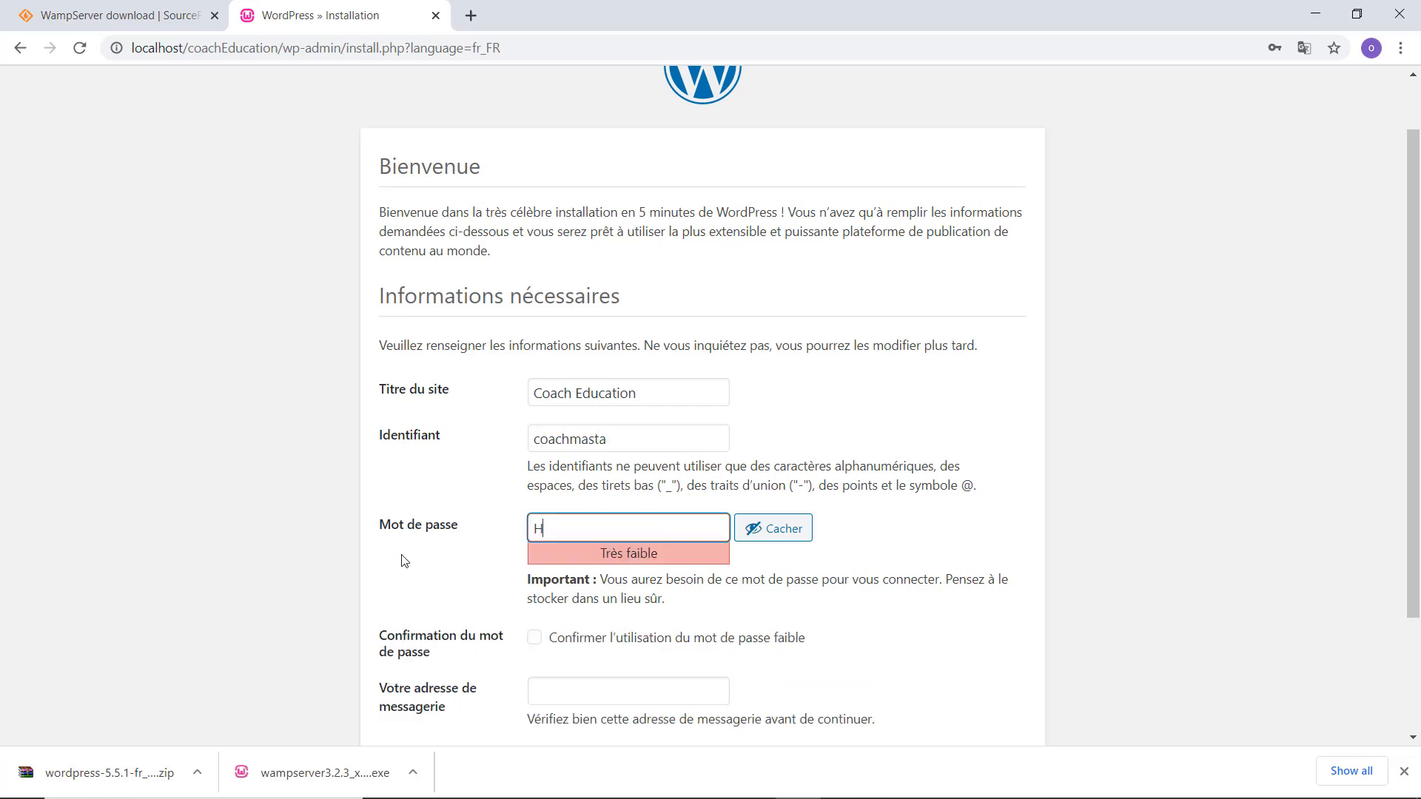
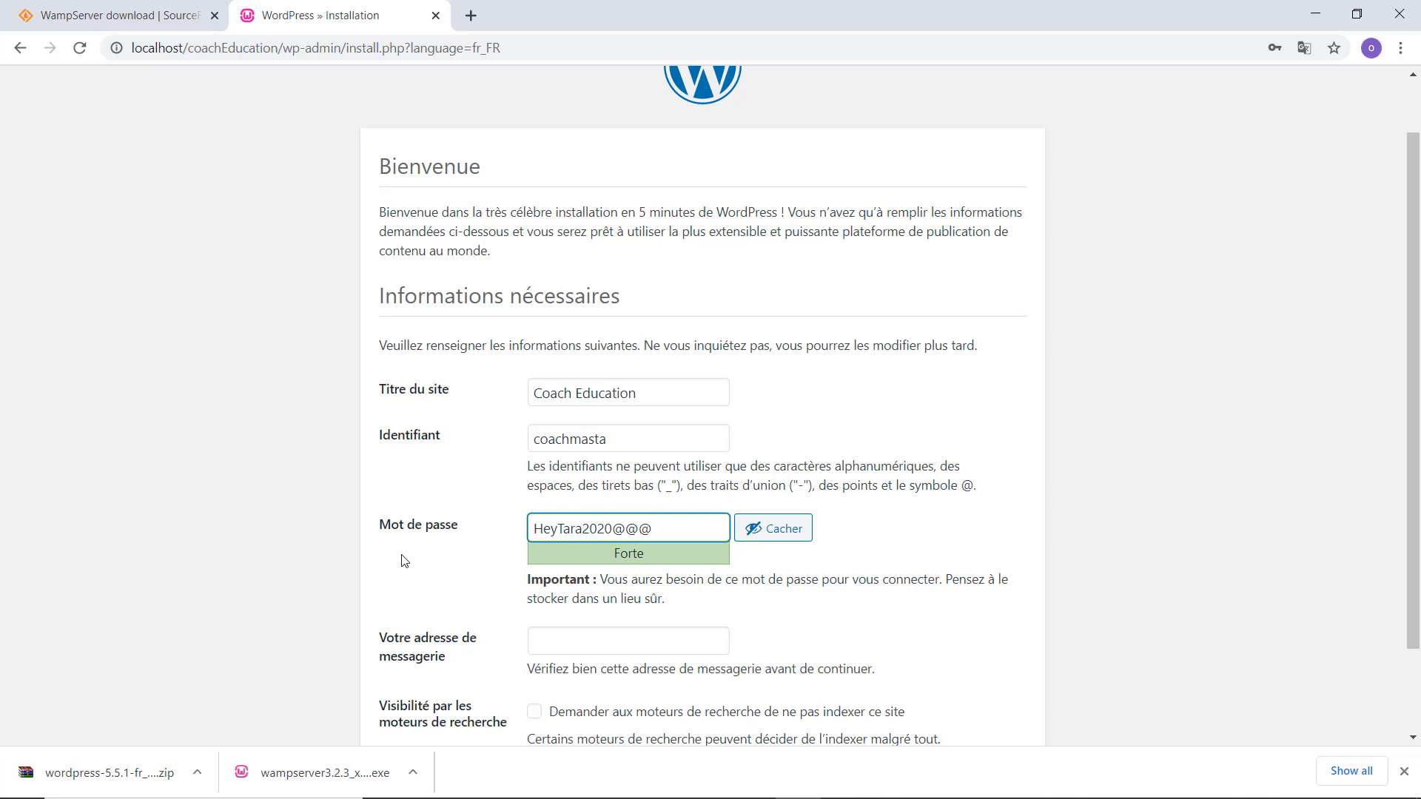
click(590, 637)
scroll(590, 638, down, 2)
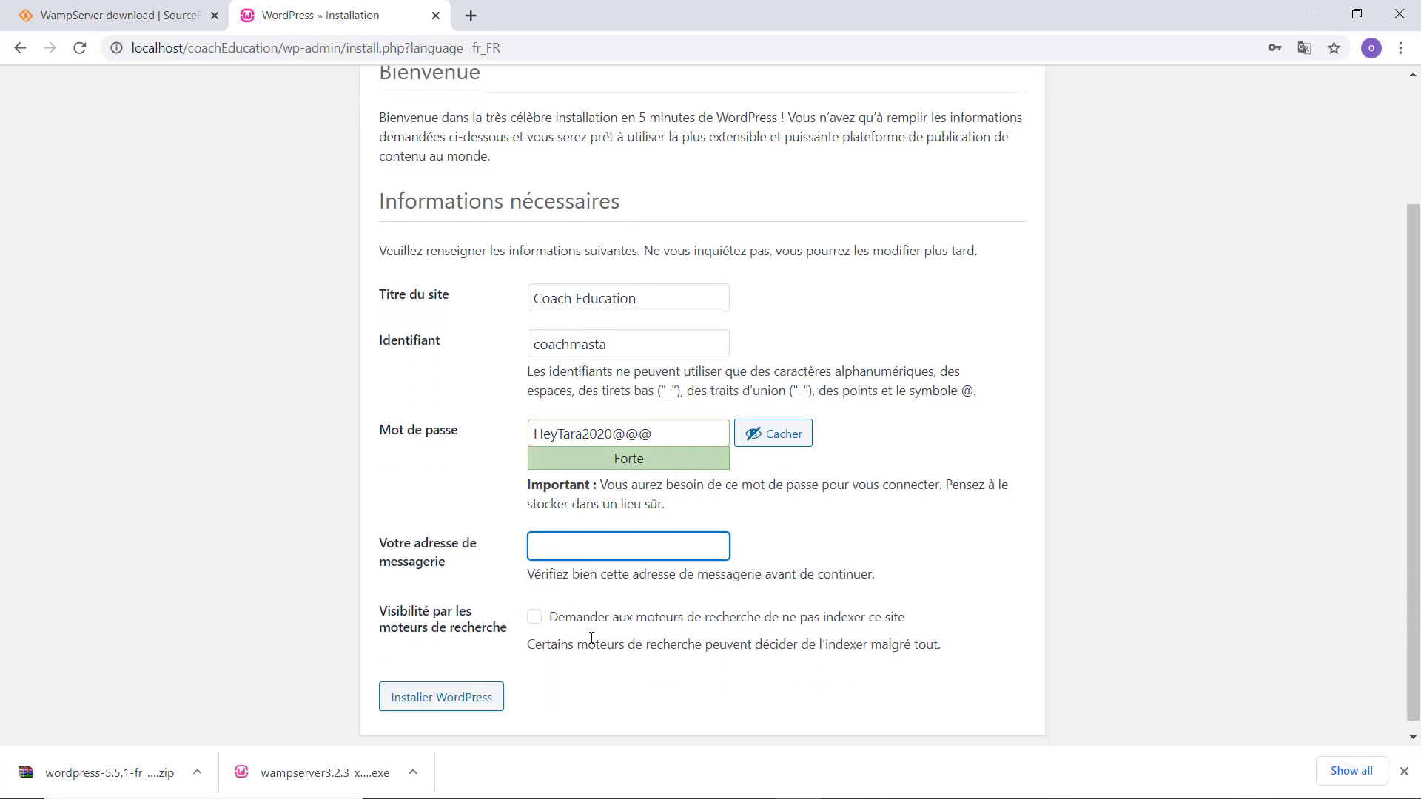
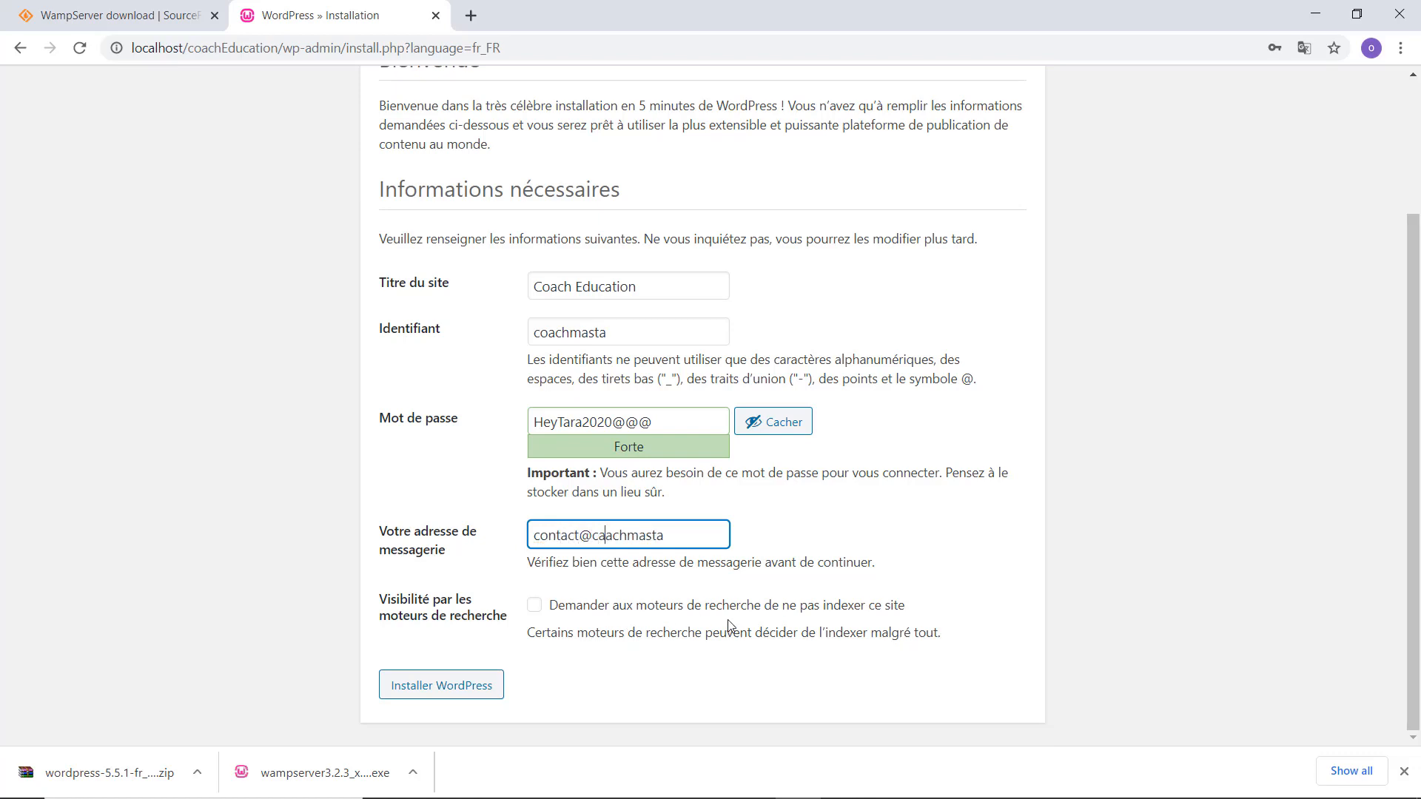
Install WordPress, then sign in with the admin username and corrected password.
click(424, 692)
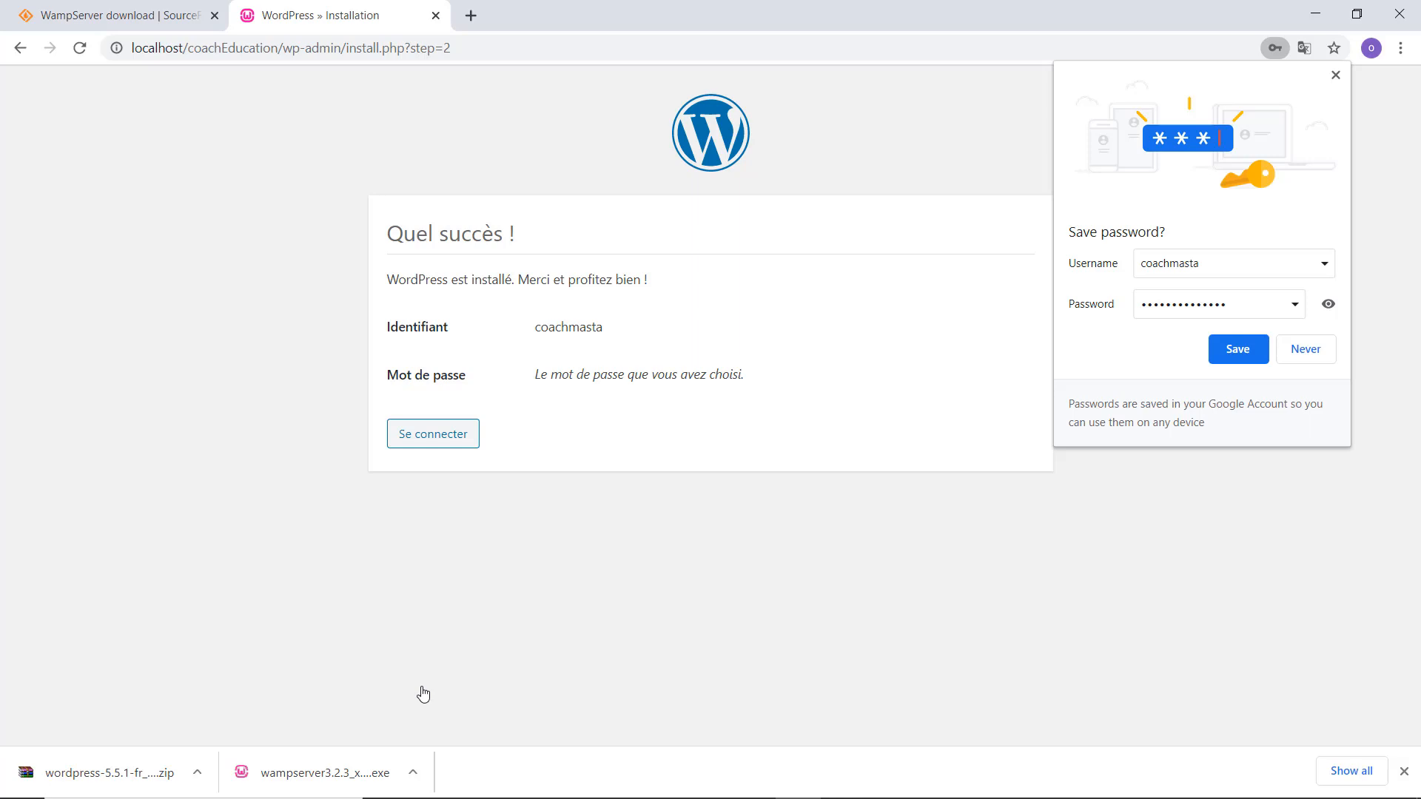
click(431, 443)
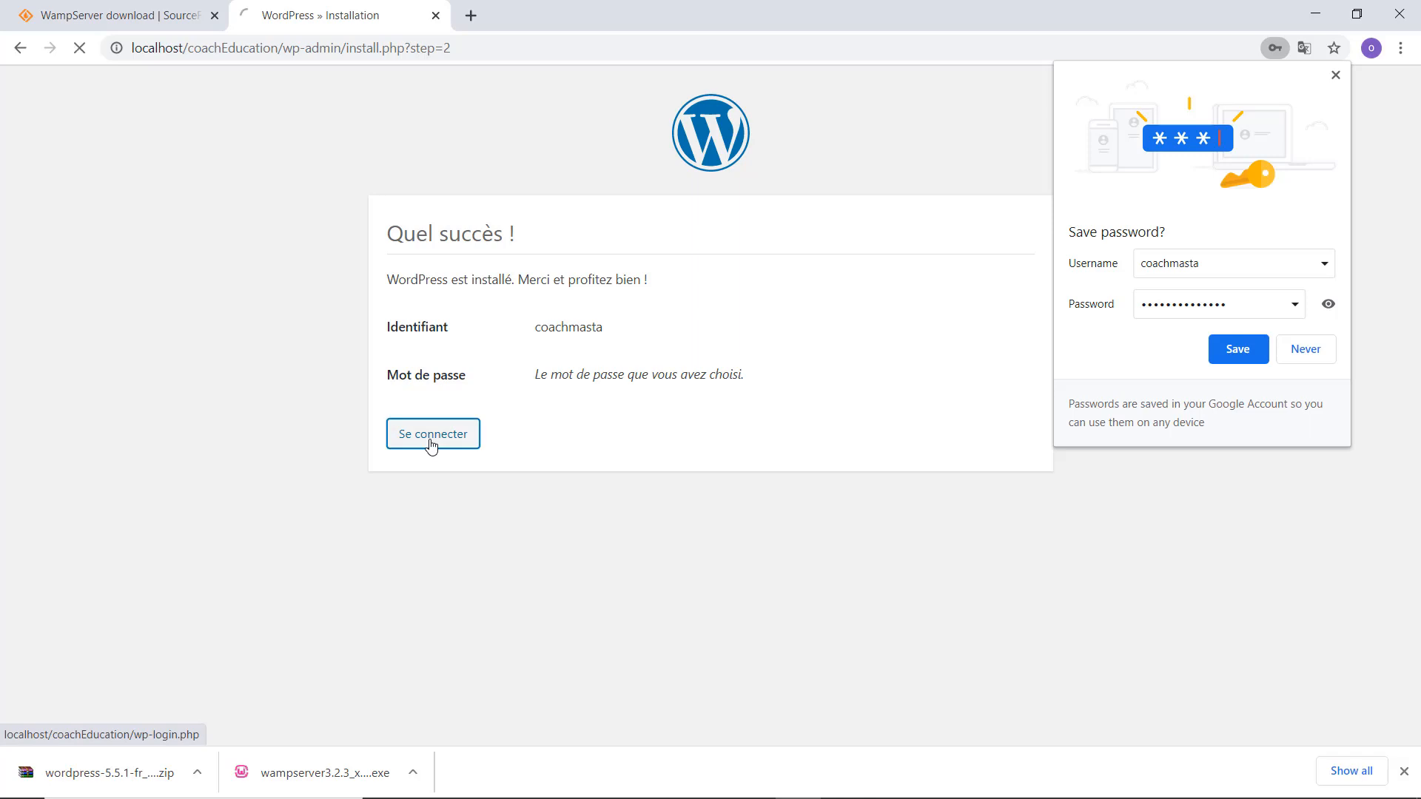
text(co)
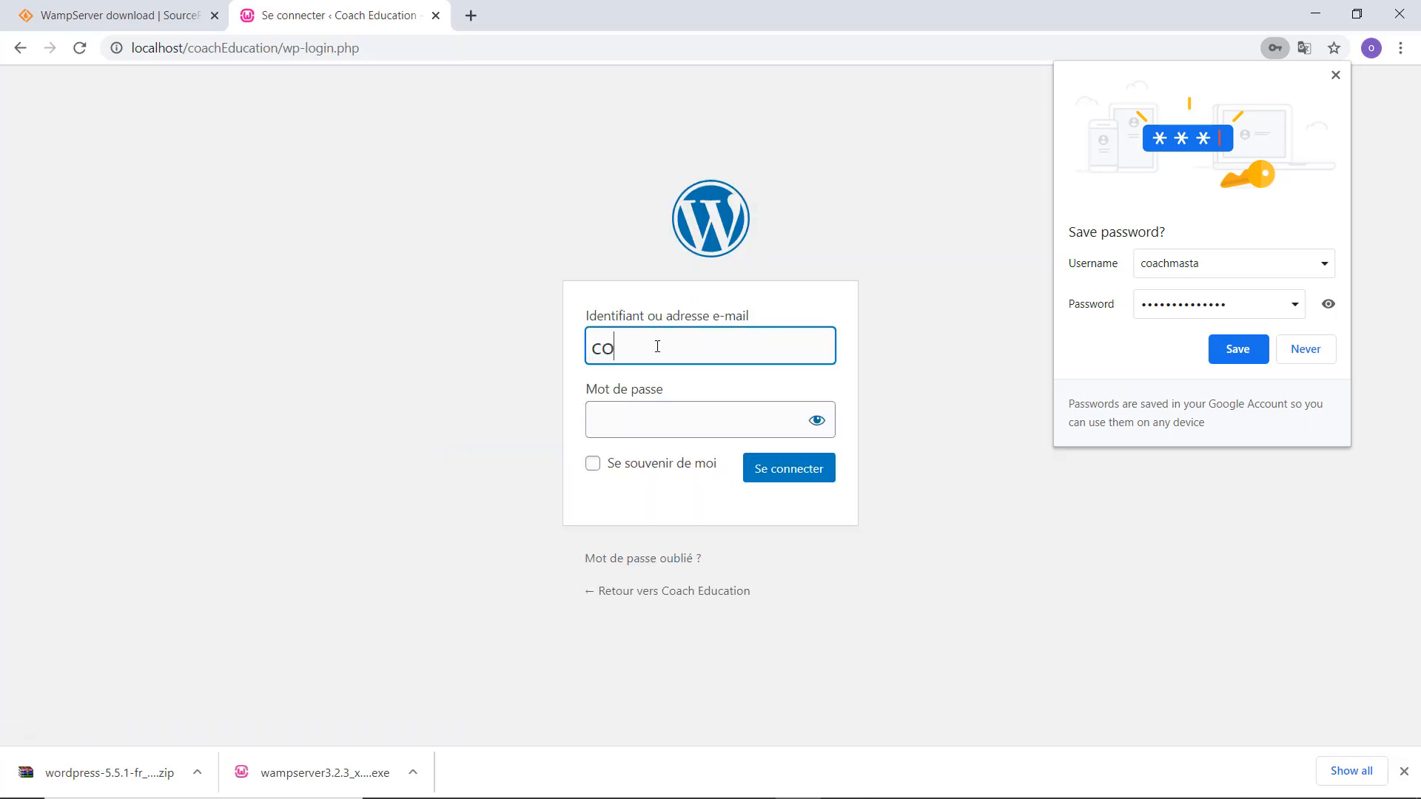
text(achmasta)
key(Tab)
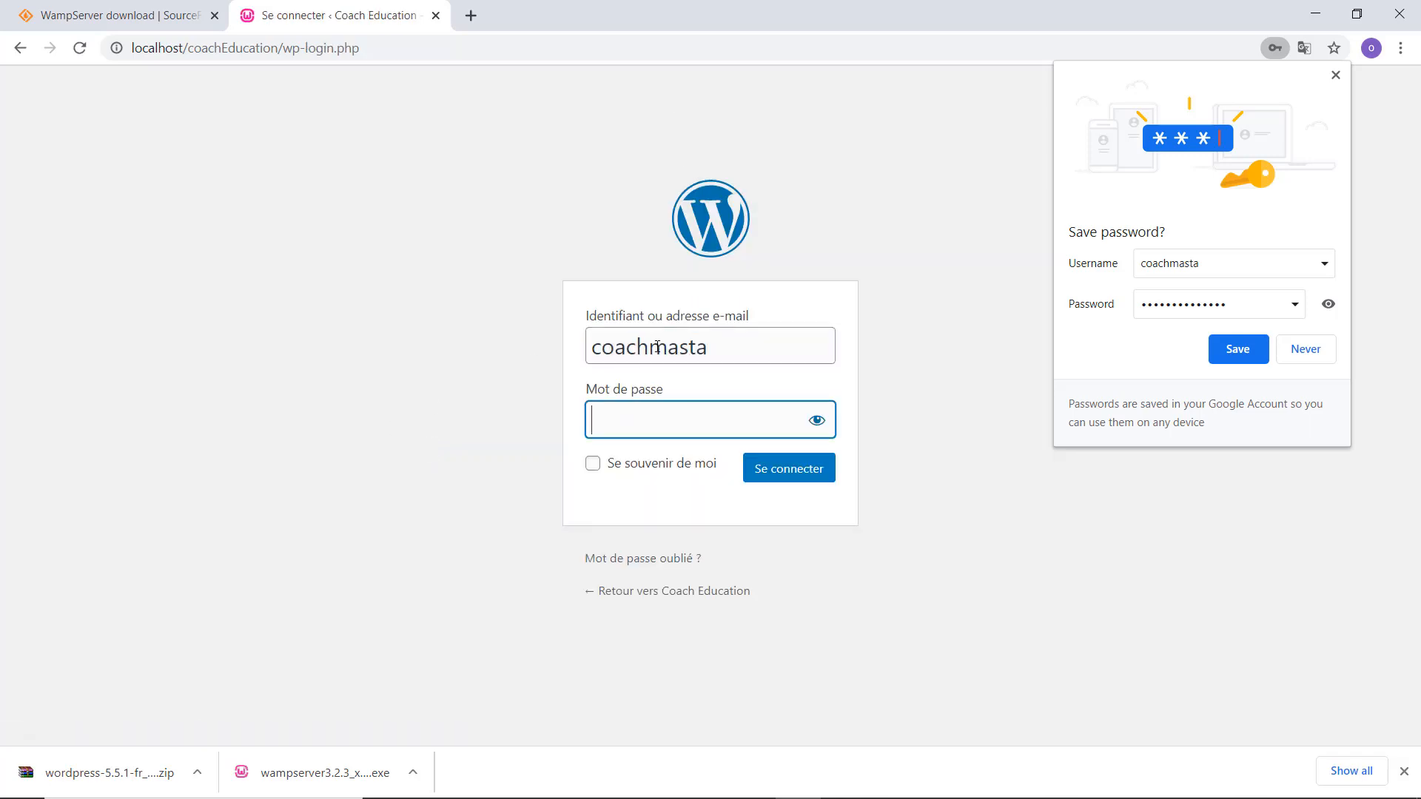
text(•••••••••••••••)
click(817, 420)
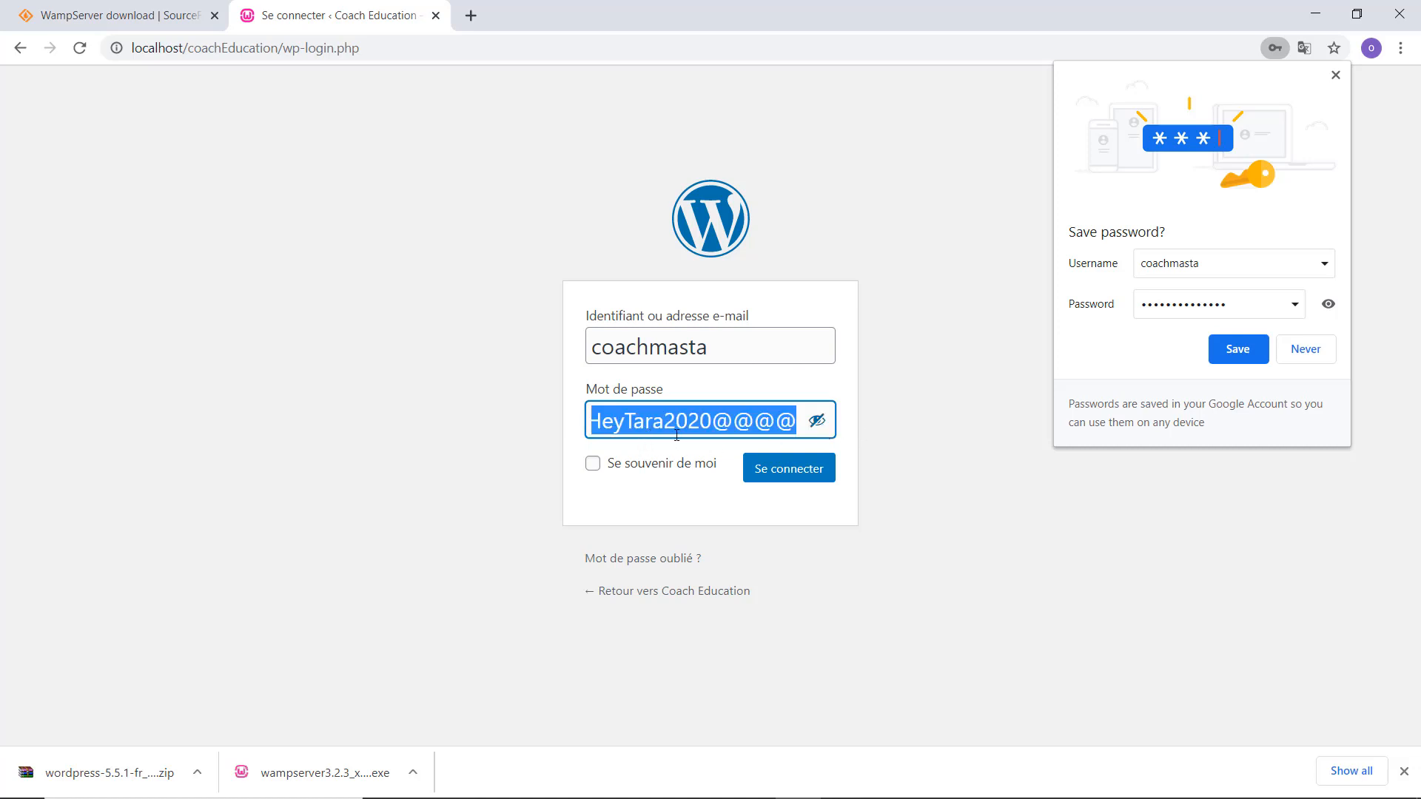
click(786, 424)
key(BackSpace)
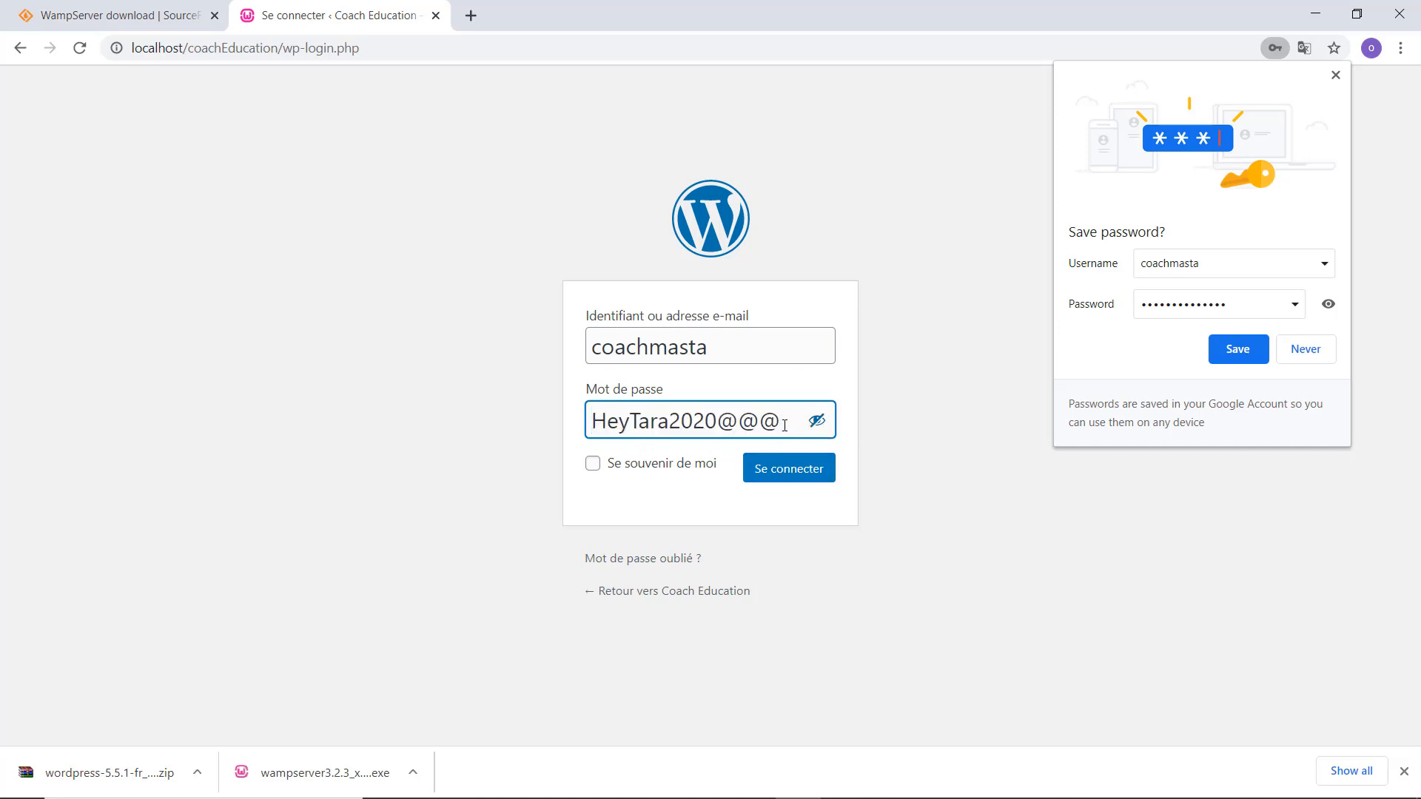
click(797, 470)
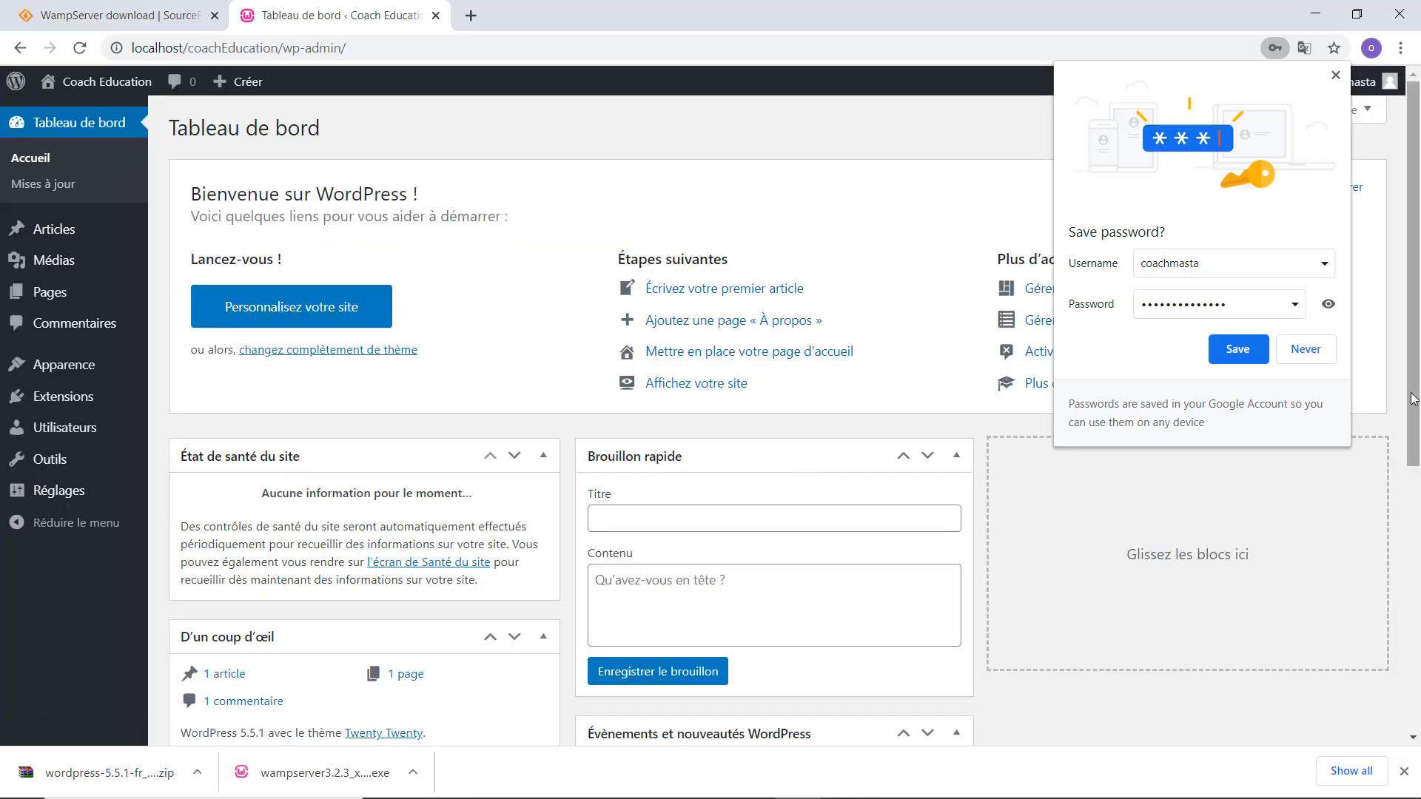
Save the admin login in Chrome's password prompt and look over the dashboard sidebar menus.
click(1263, 351)
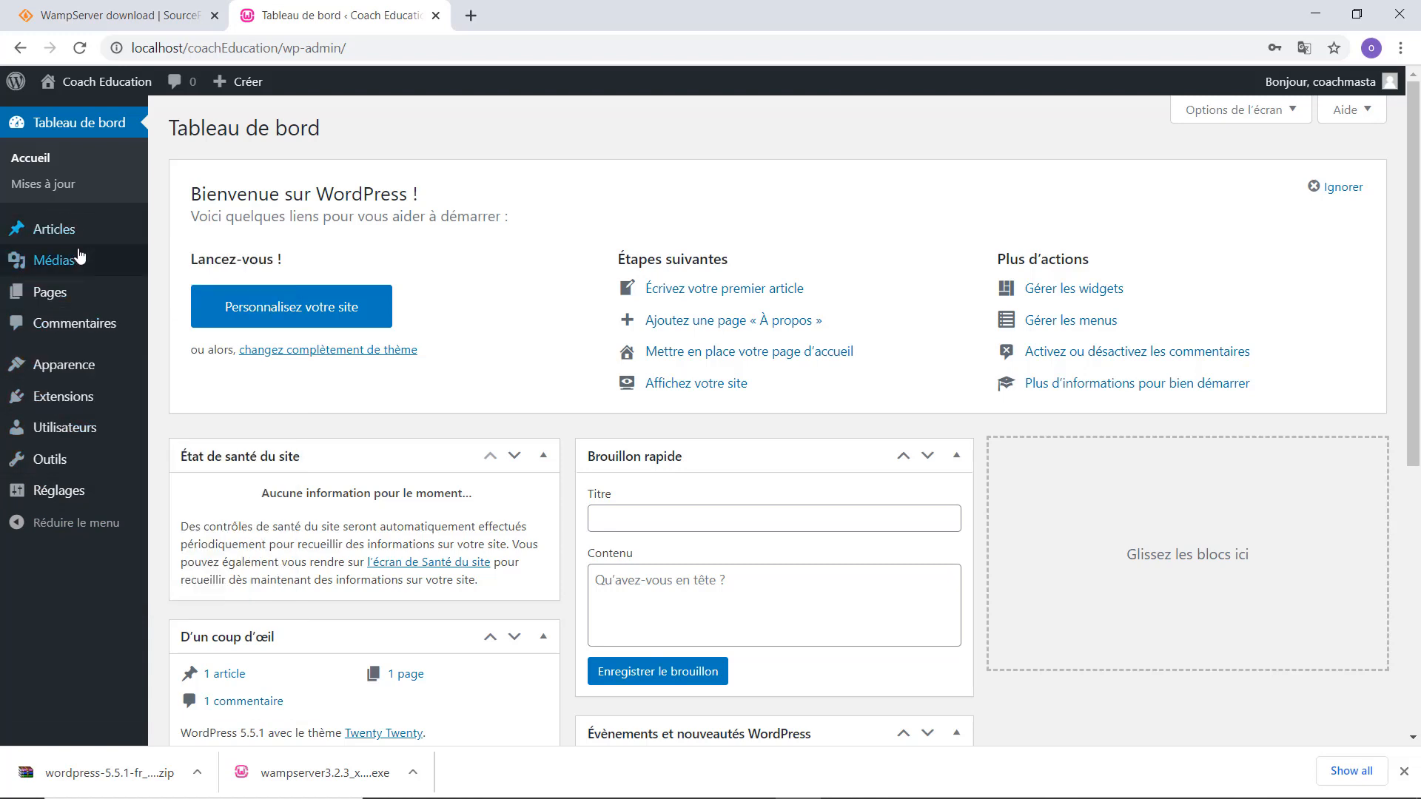
mouse_move(82, 402)
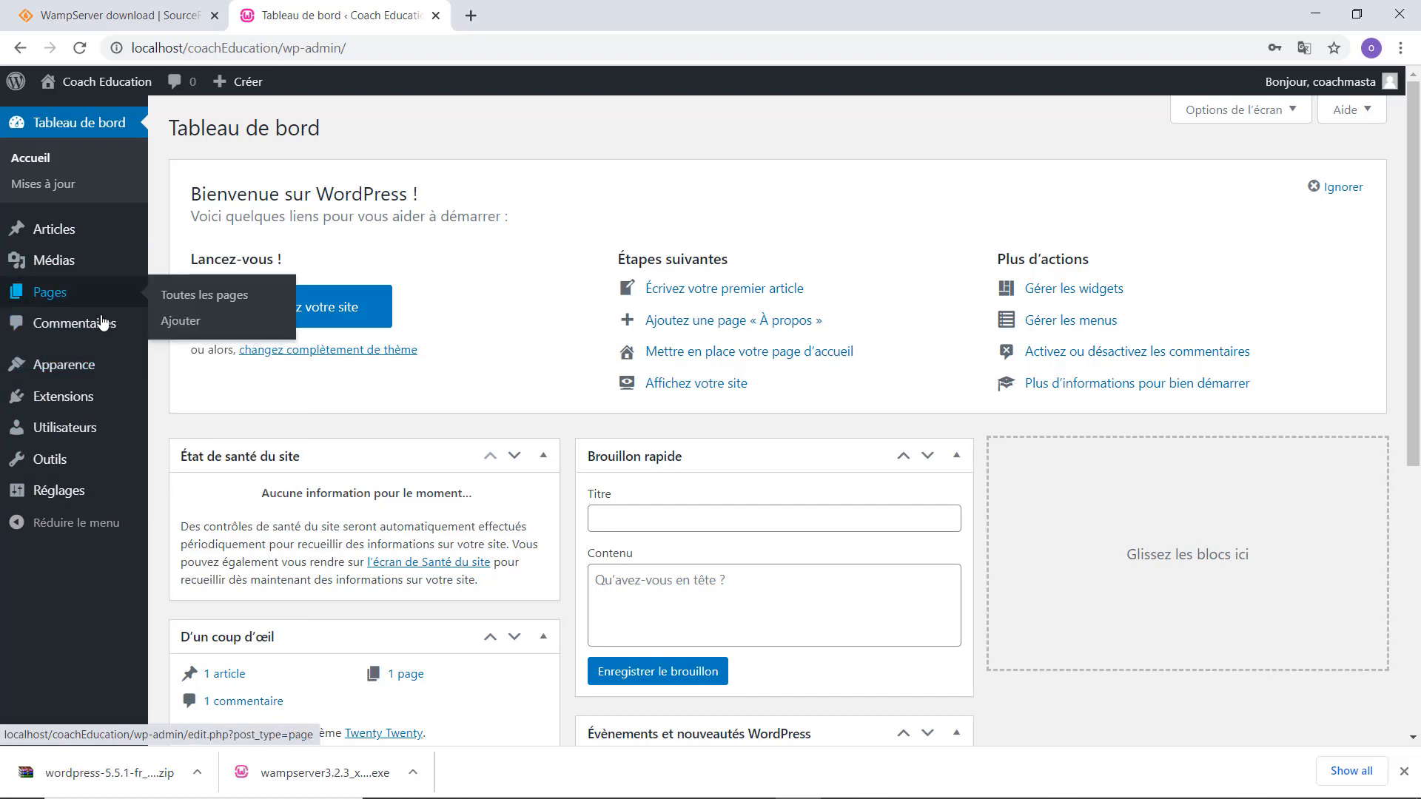
mouse_move(97, 485)
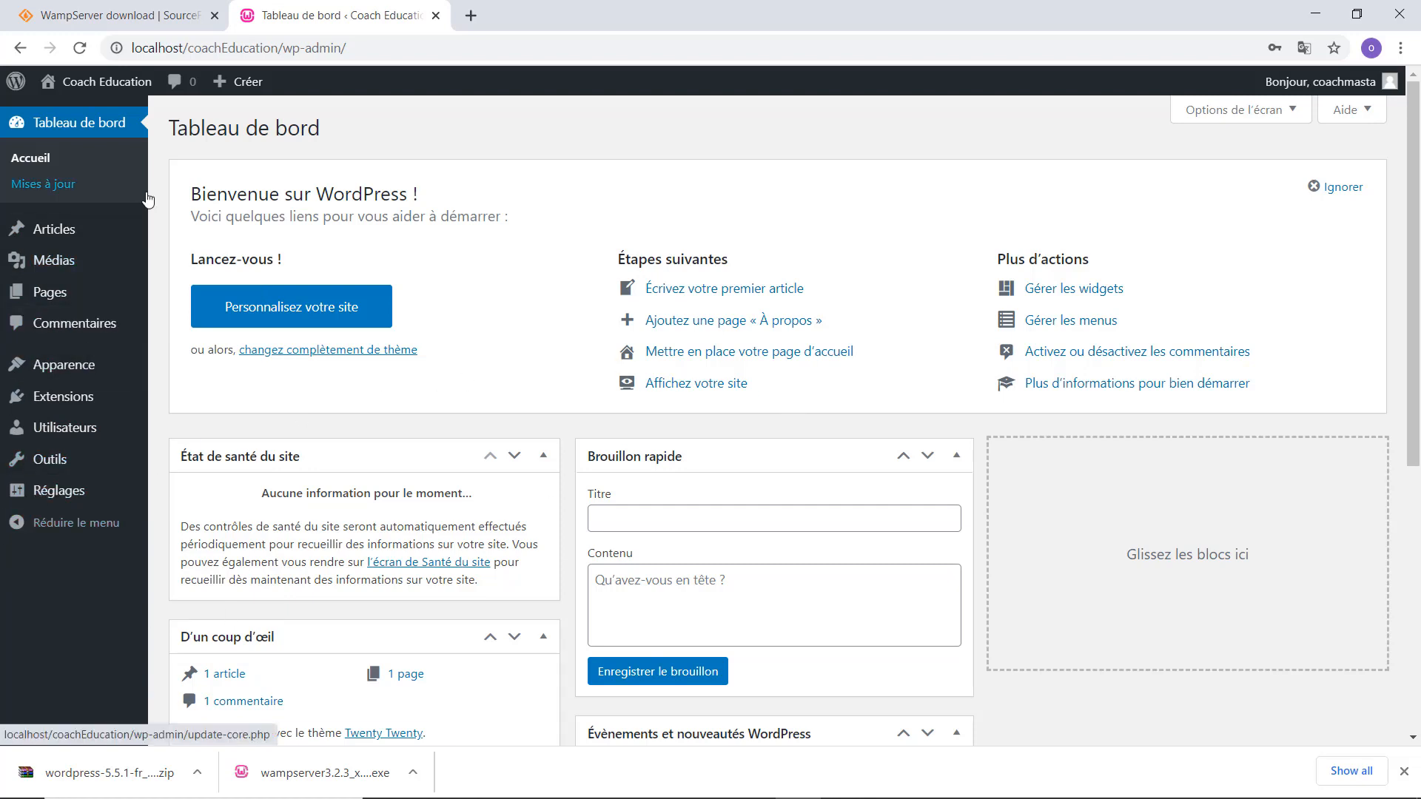
mouse_move(96, 83)
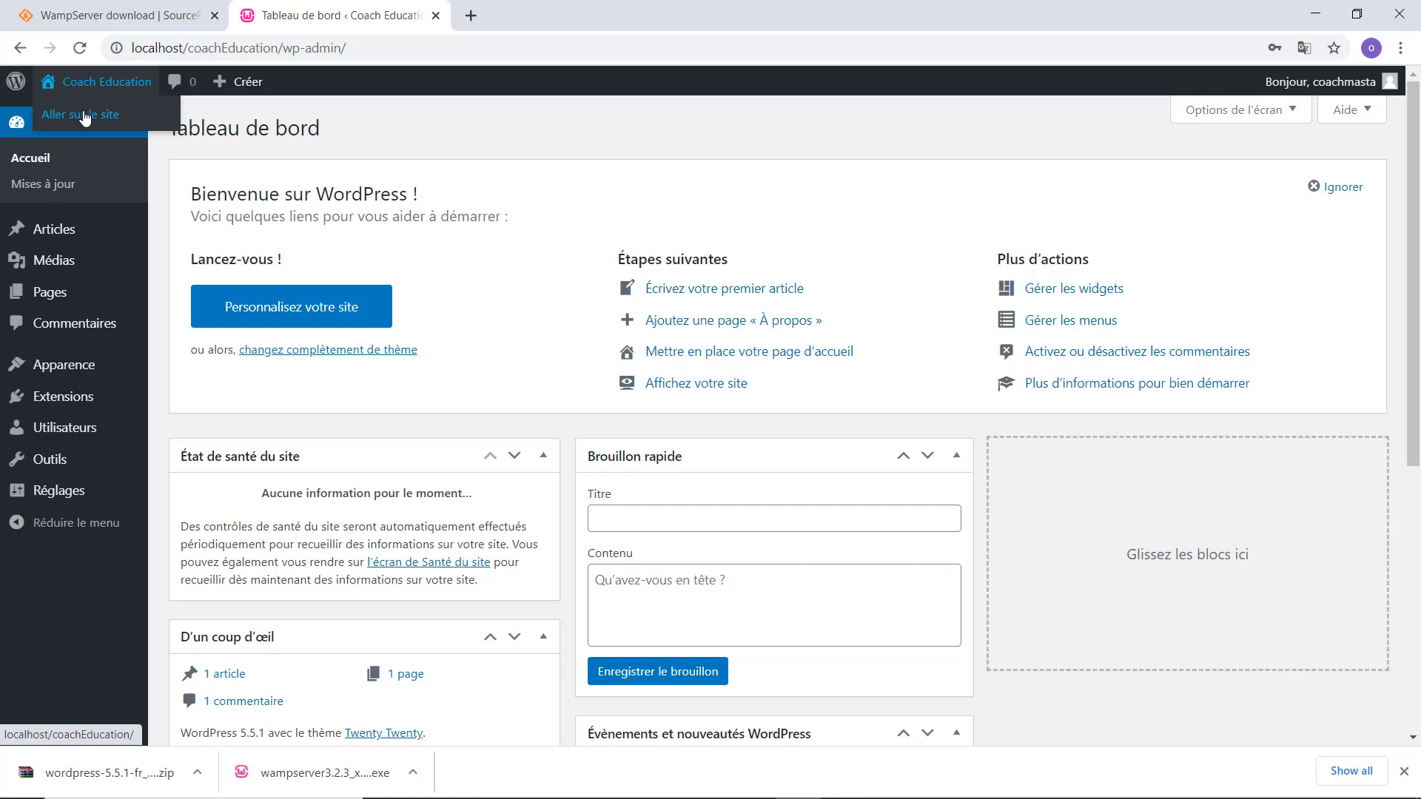
View the Coach Education front page, then return to the Tableau de bord dashboard.
click(86, 116)
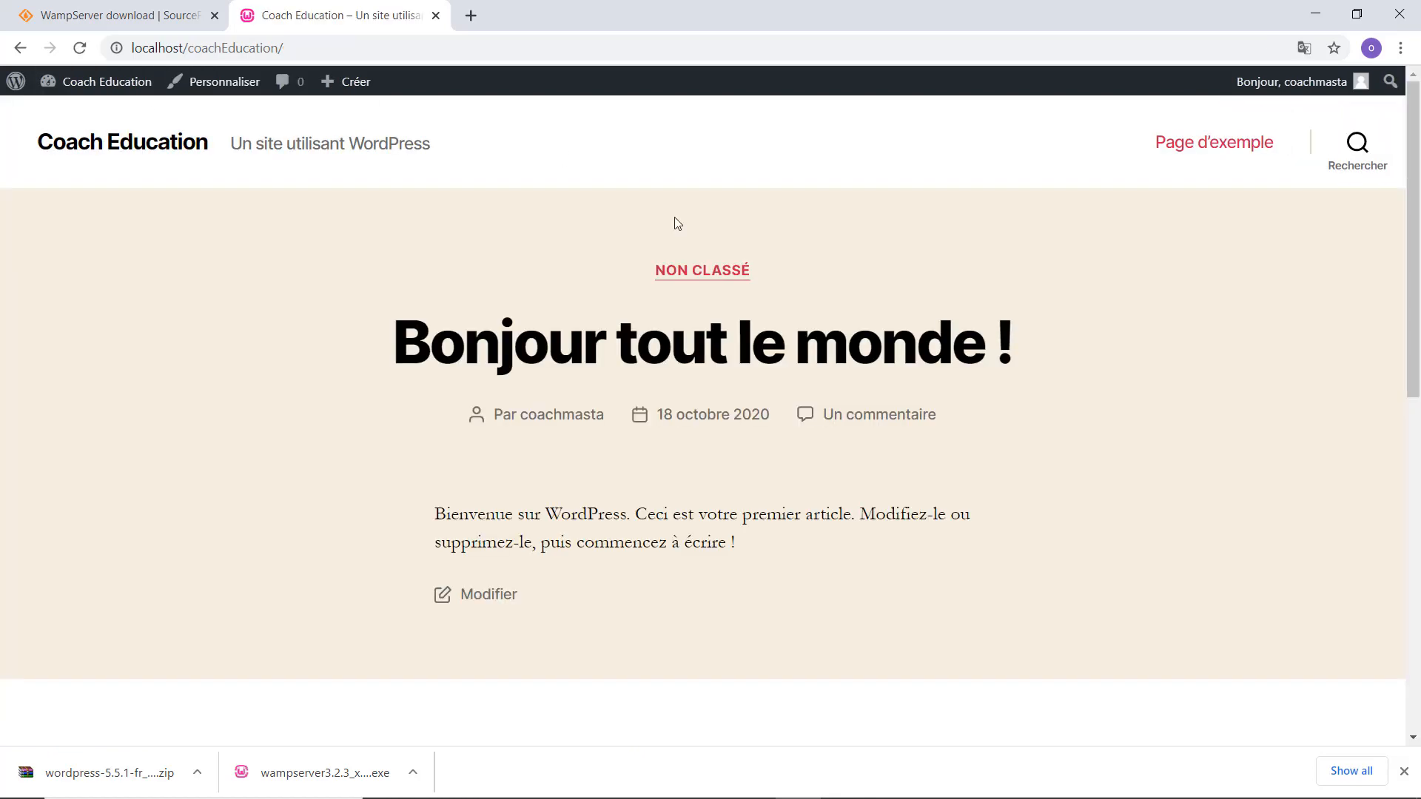
scroll(482, 444, down, 15)
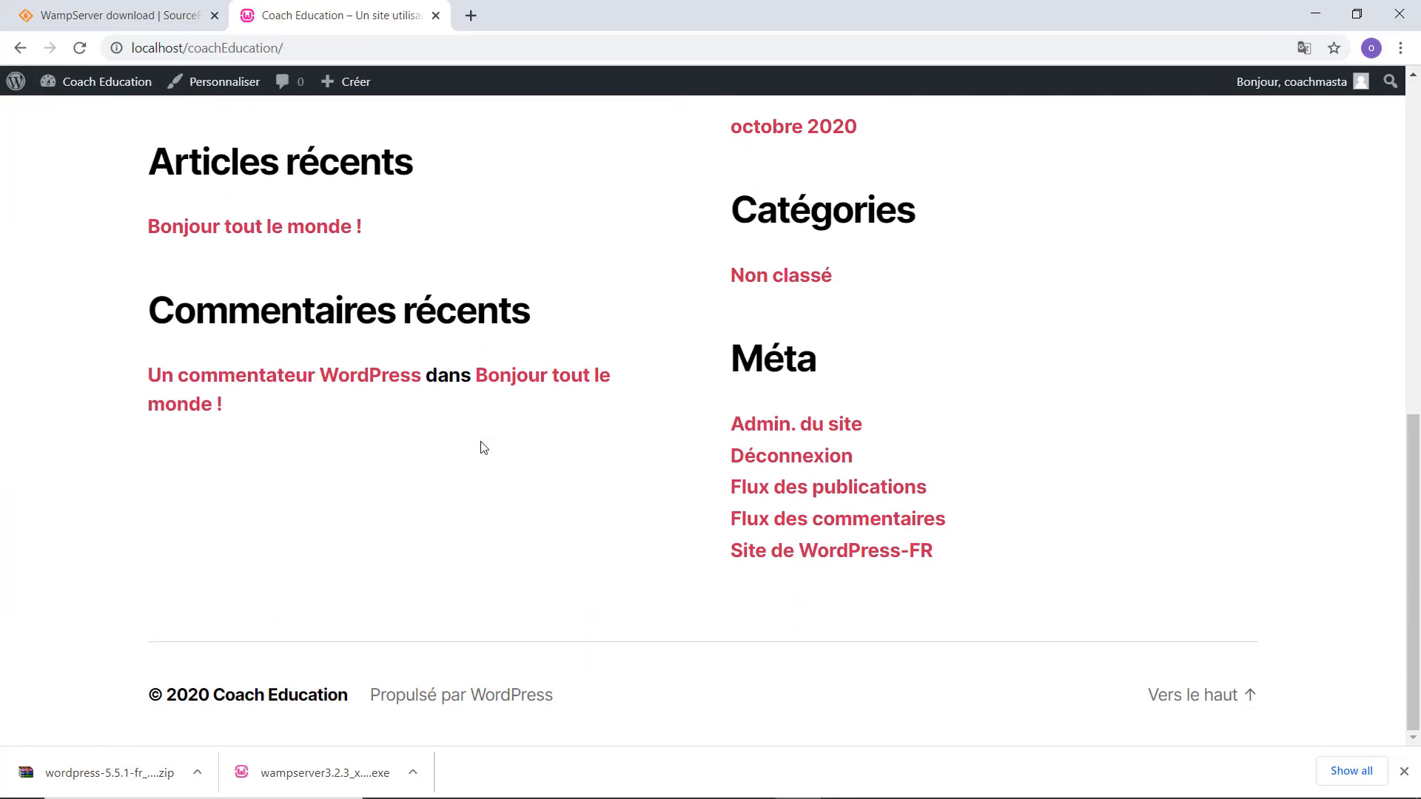
scroll(482, 447, up, 15)
scroll(481, 447, down, 11)
scroll(482, 447, up, 11)
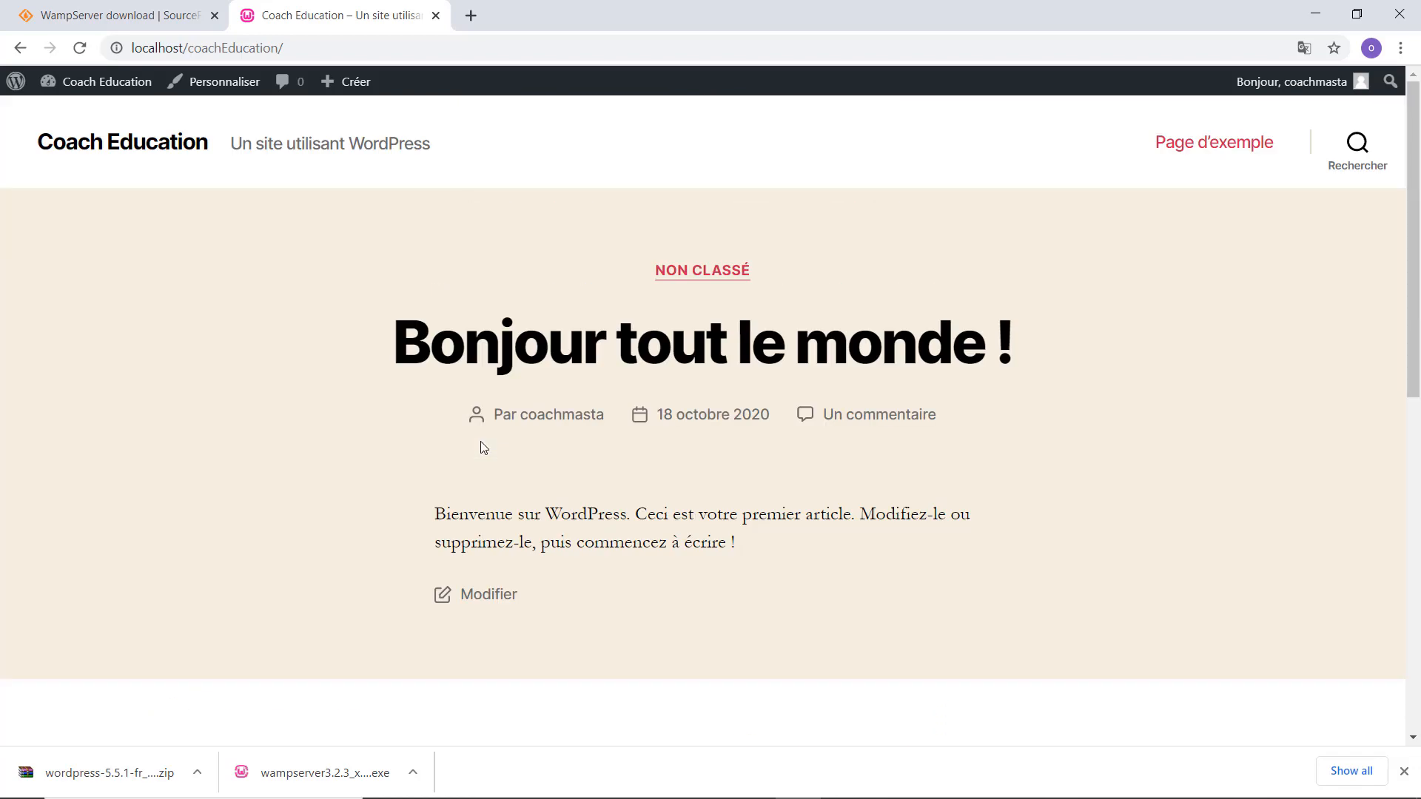
mouse_move(82, 87)
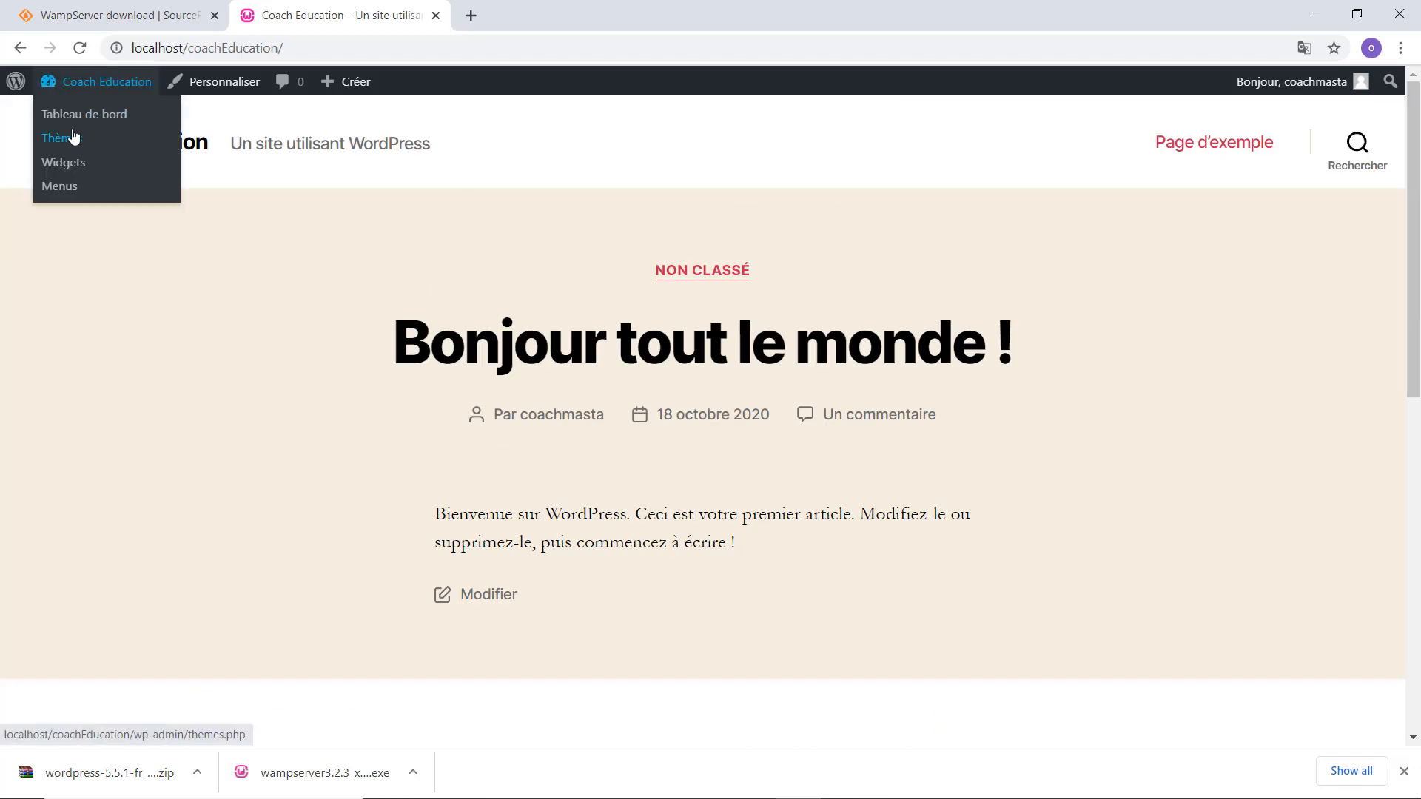
click(81, 120)
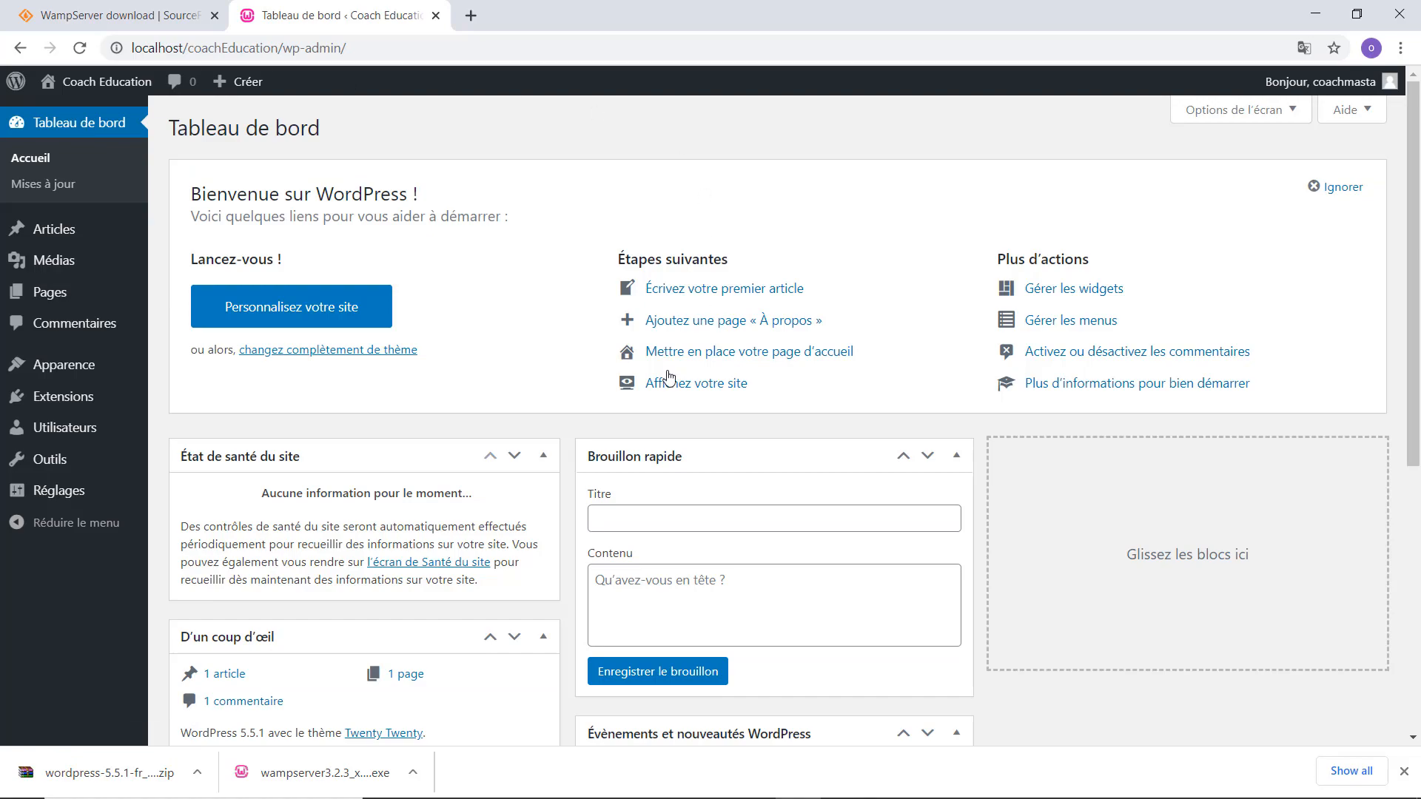
scroll(459, 390, down, 6)
scroll(459, 390, up, 6)
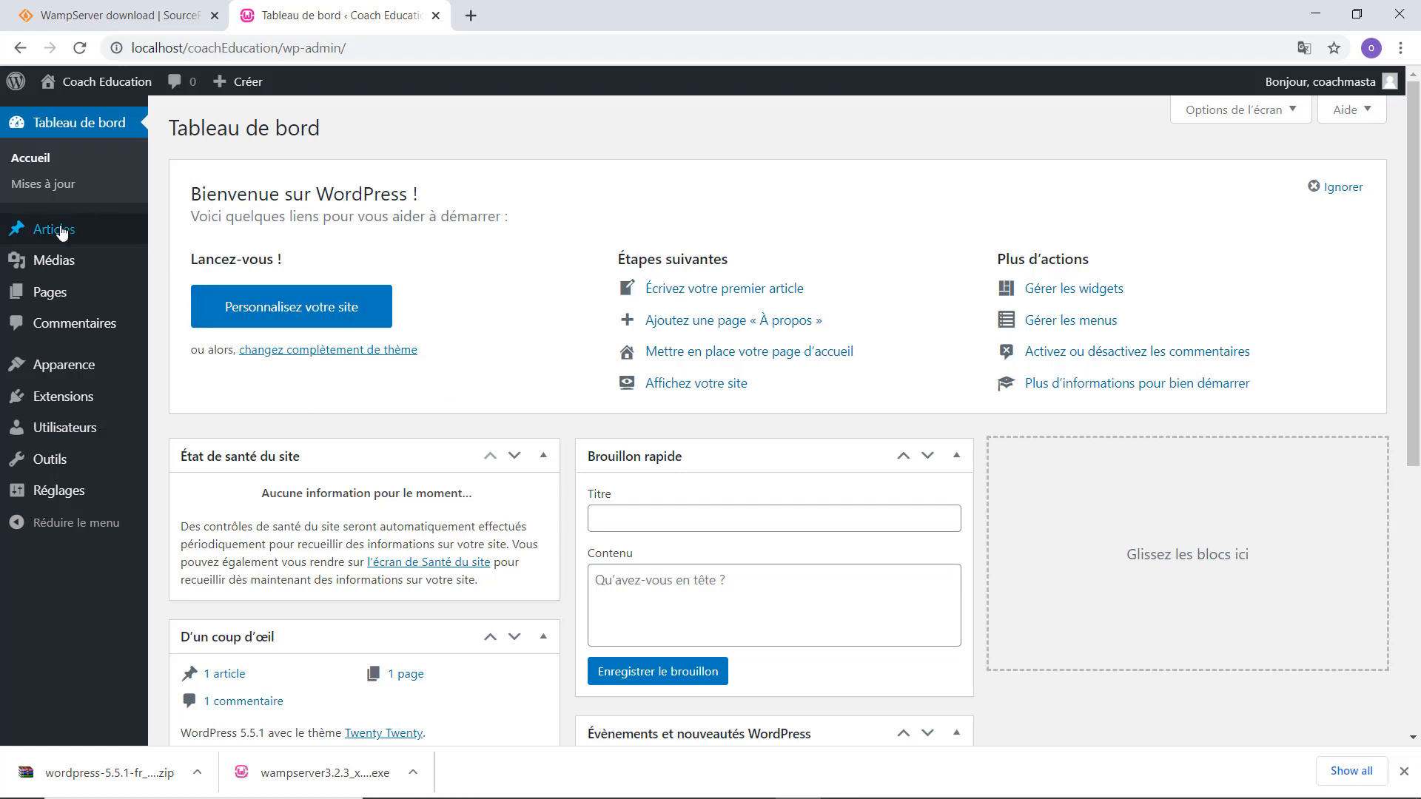
mouse_move(62, 237)
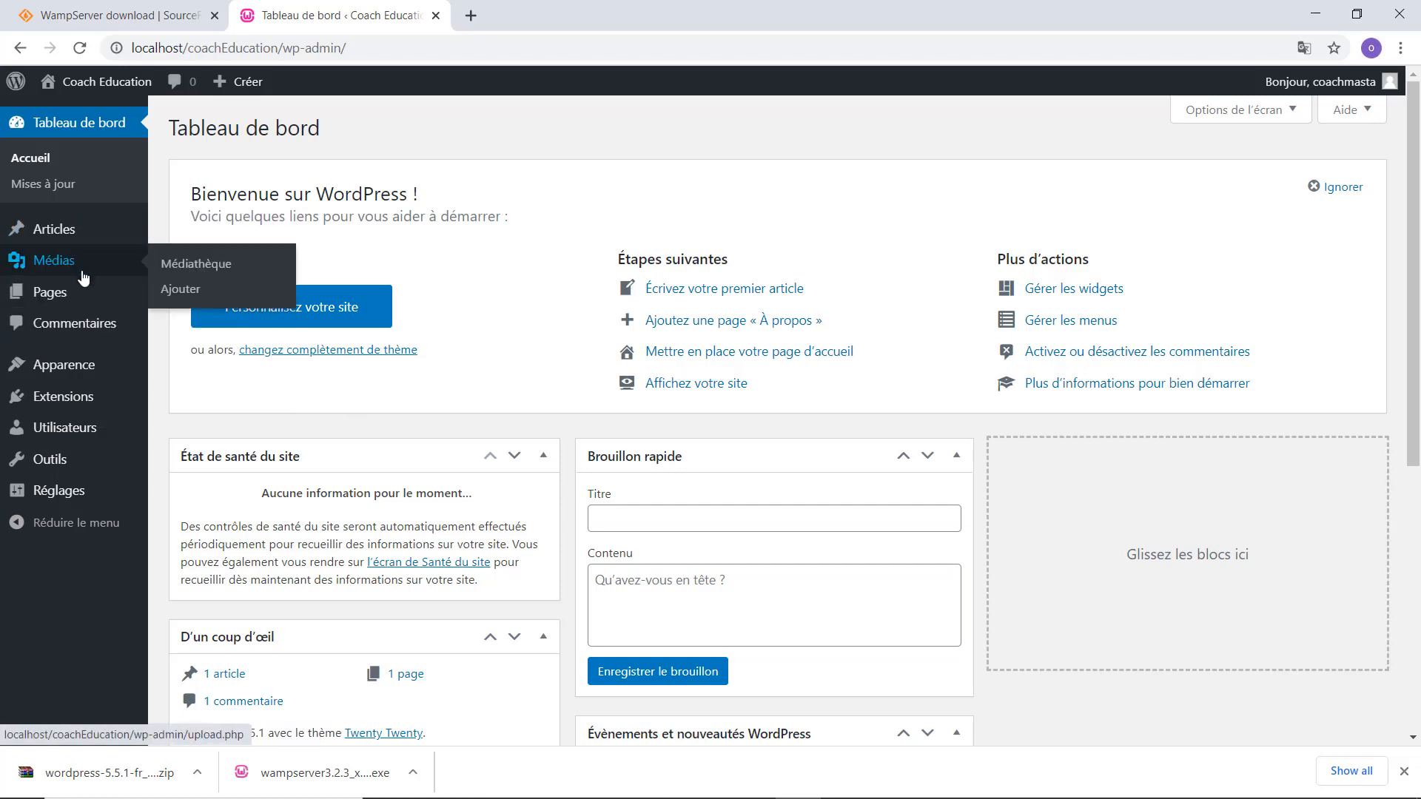
mouse_move(49, 303)
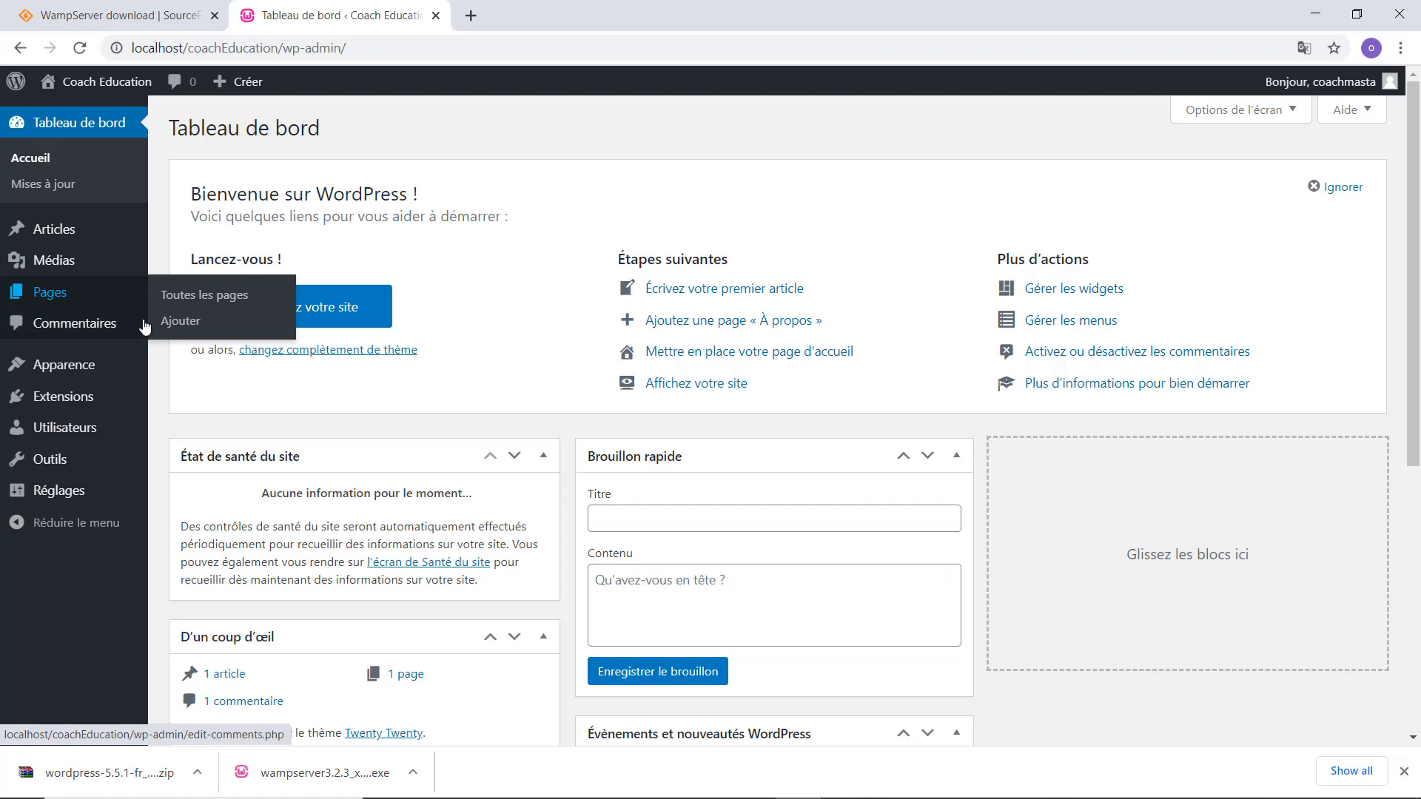
mouse_move(82, 372)
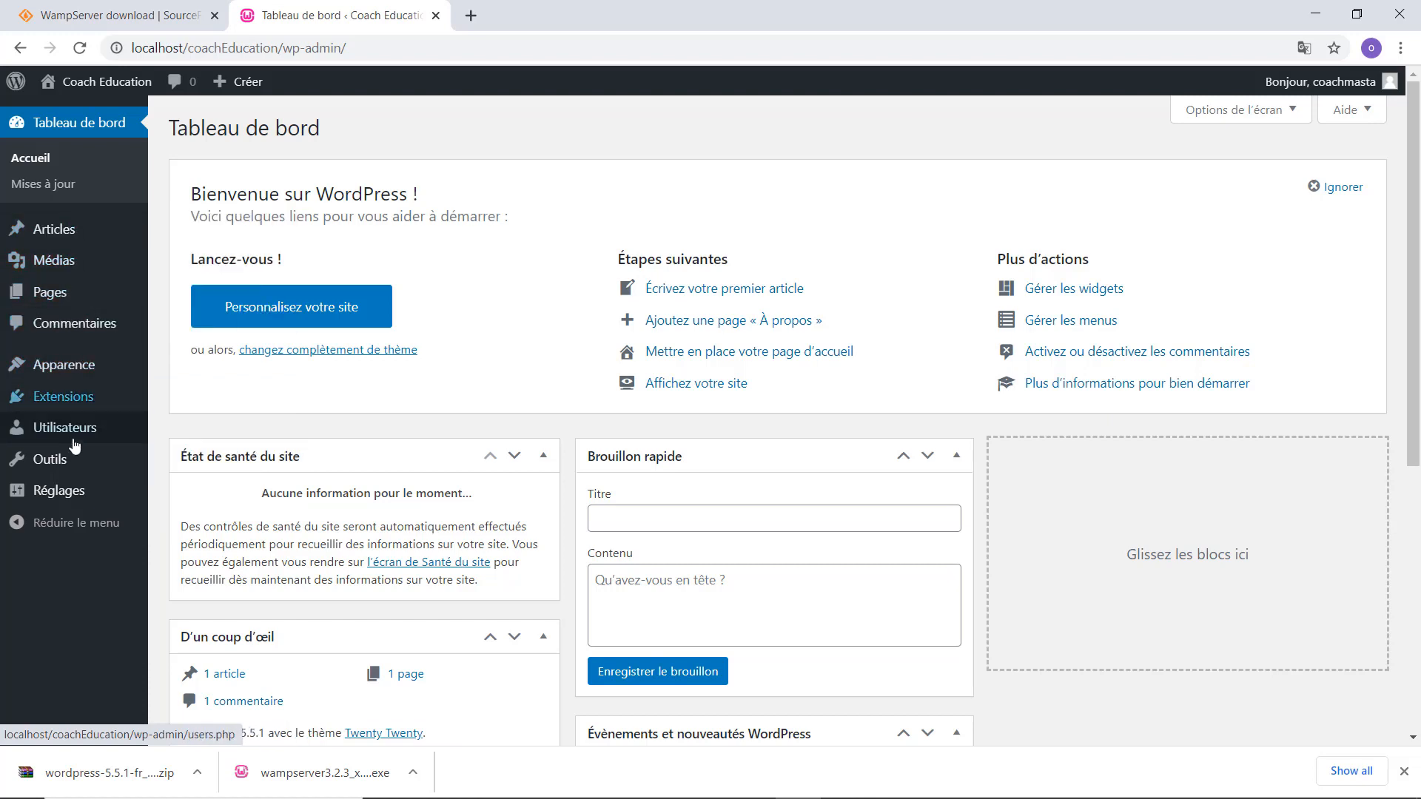
mouse_move(63, 443)
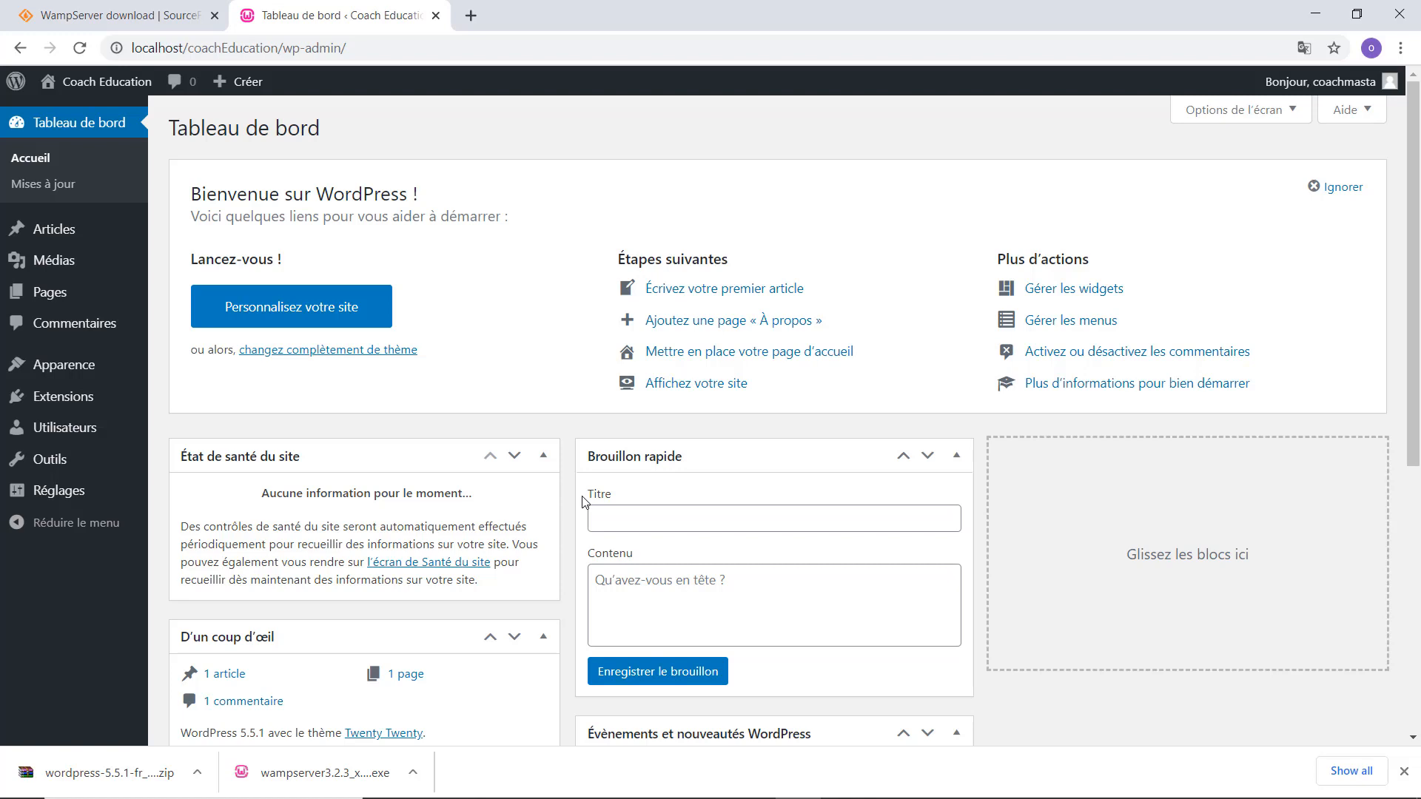
mouse_move(92, 258)
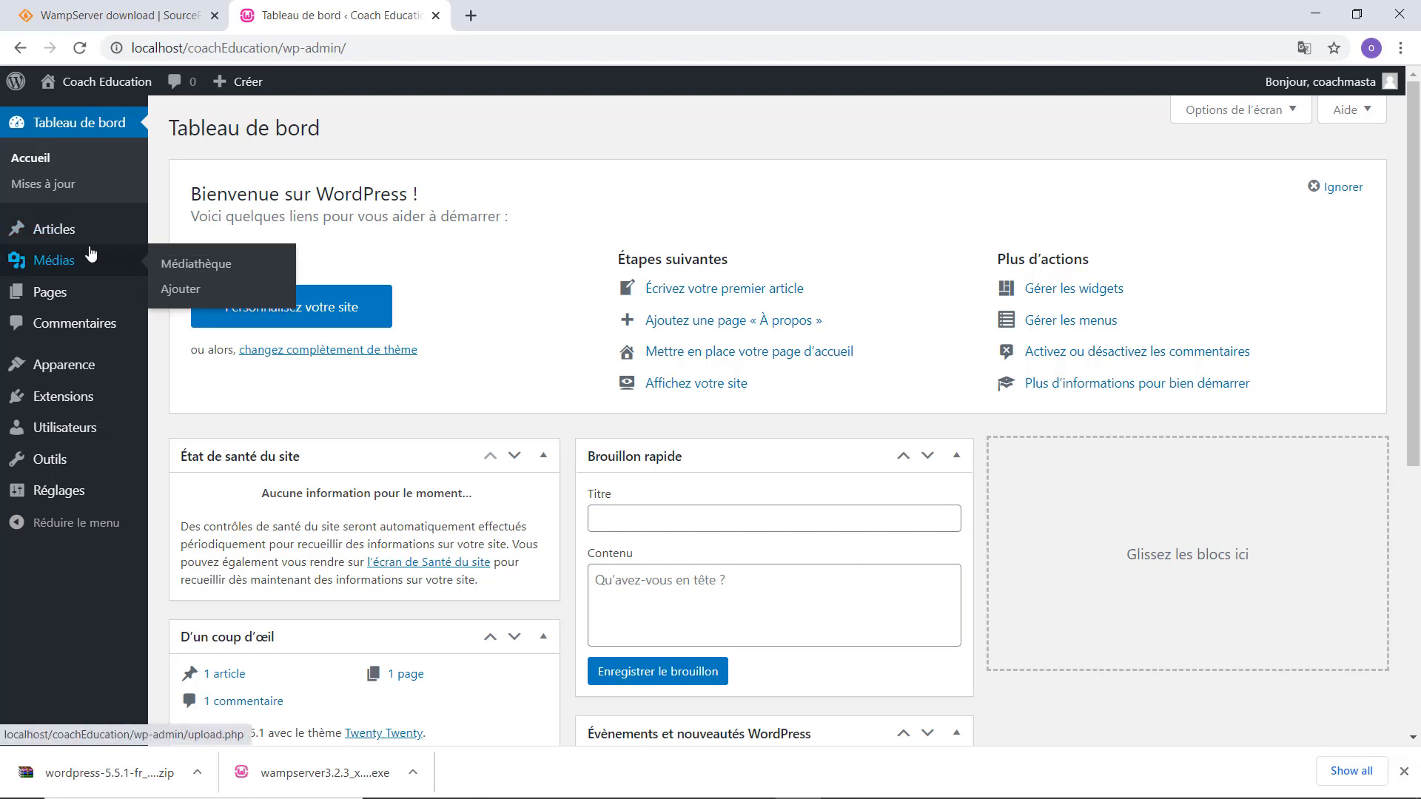
Start a new article, dismiss the welcome guide, and expand Permalien, Catégories, Image mise en avant and Attributs panels.
click(219, 256)
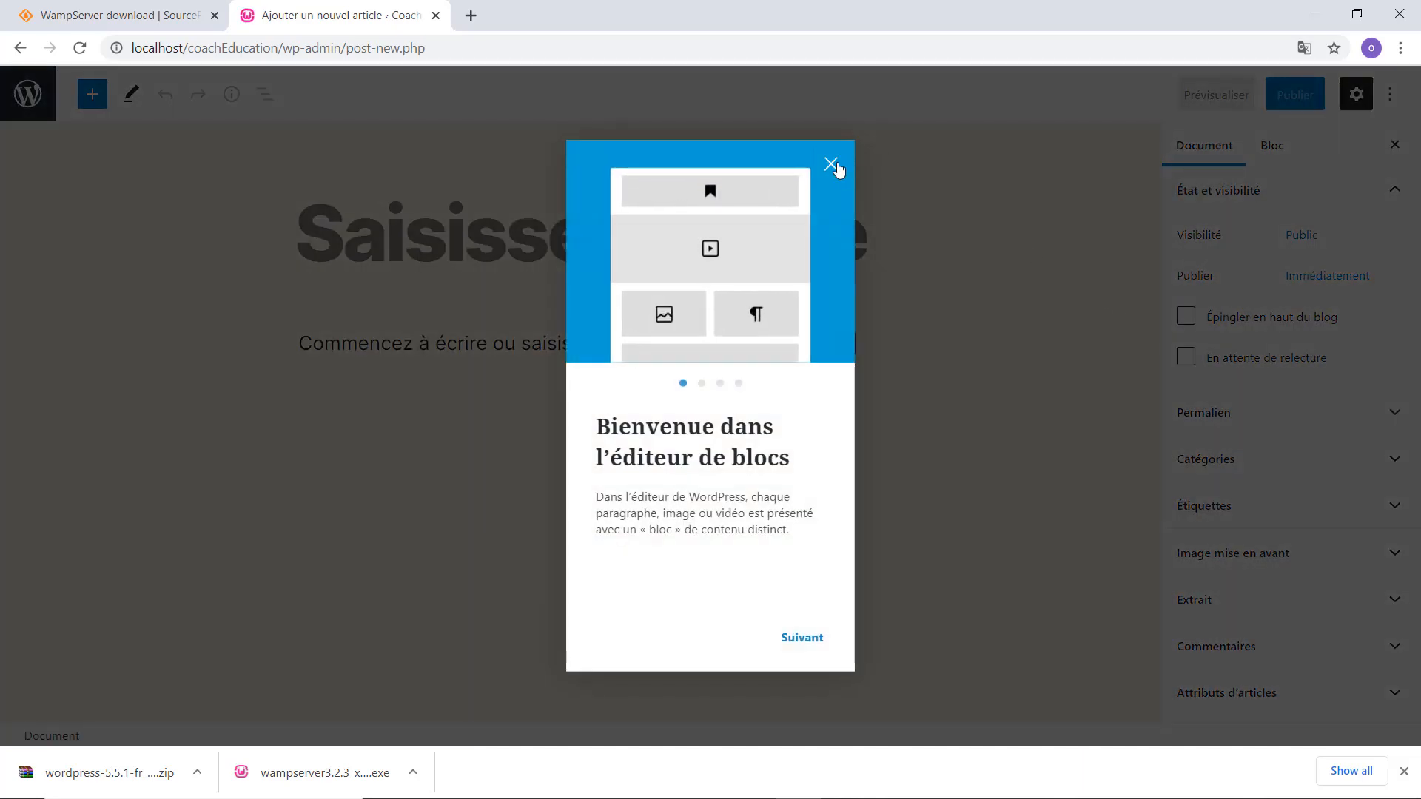
click(831, 164)
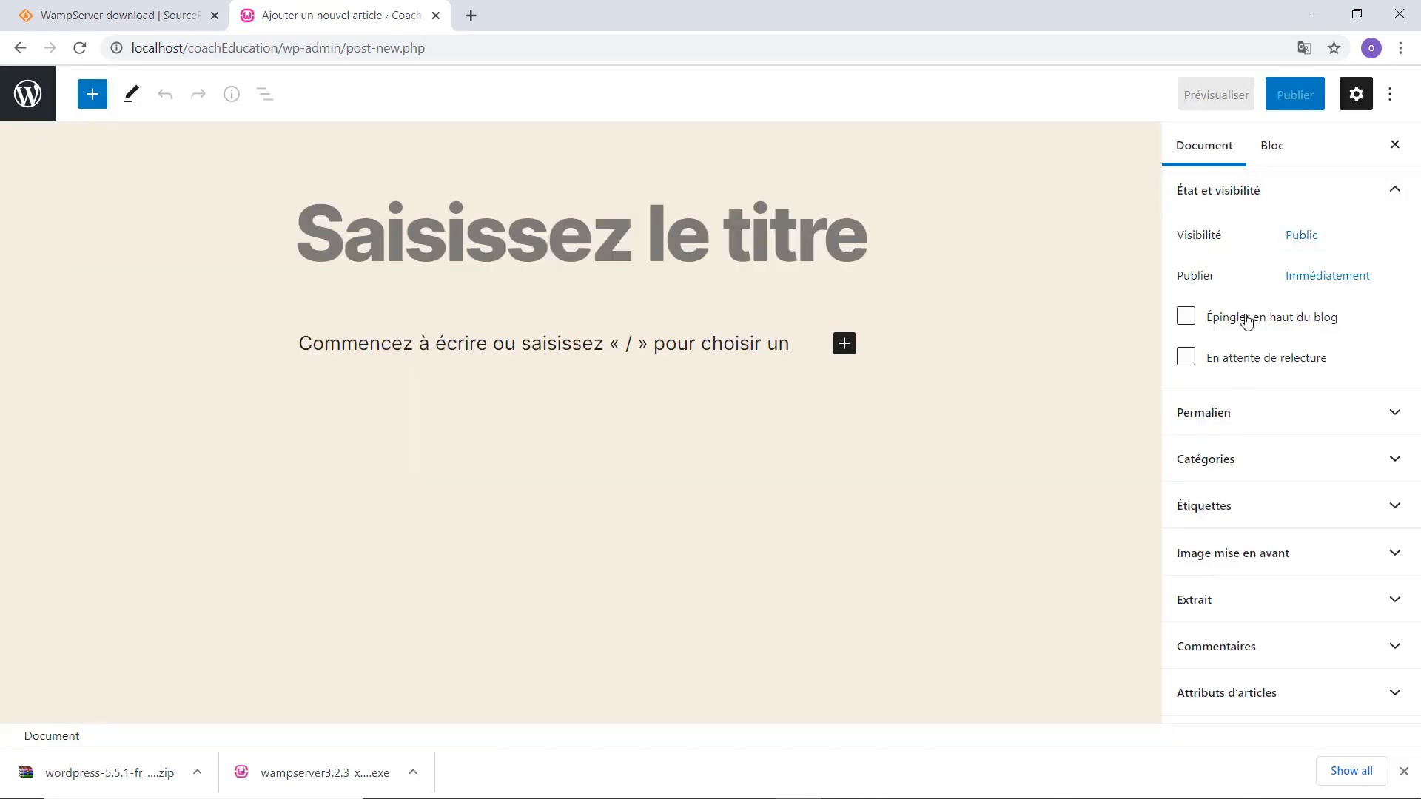
click(1253, 420)
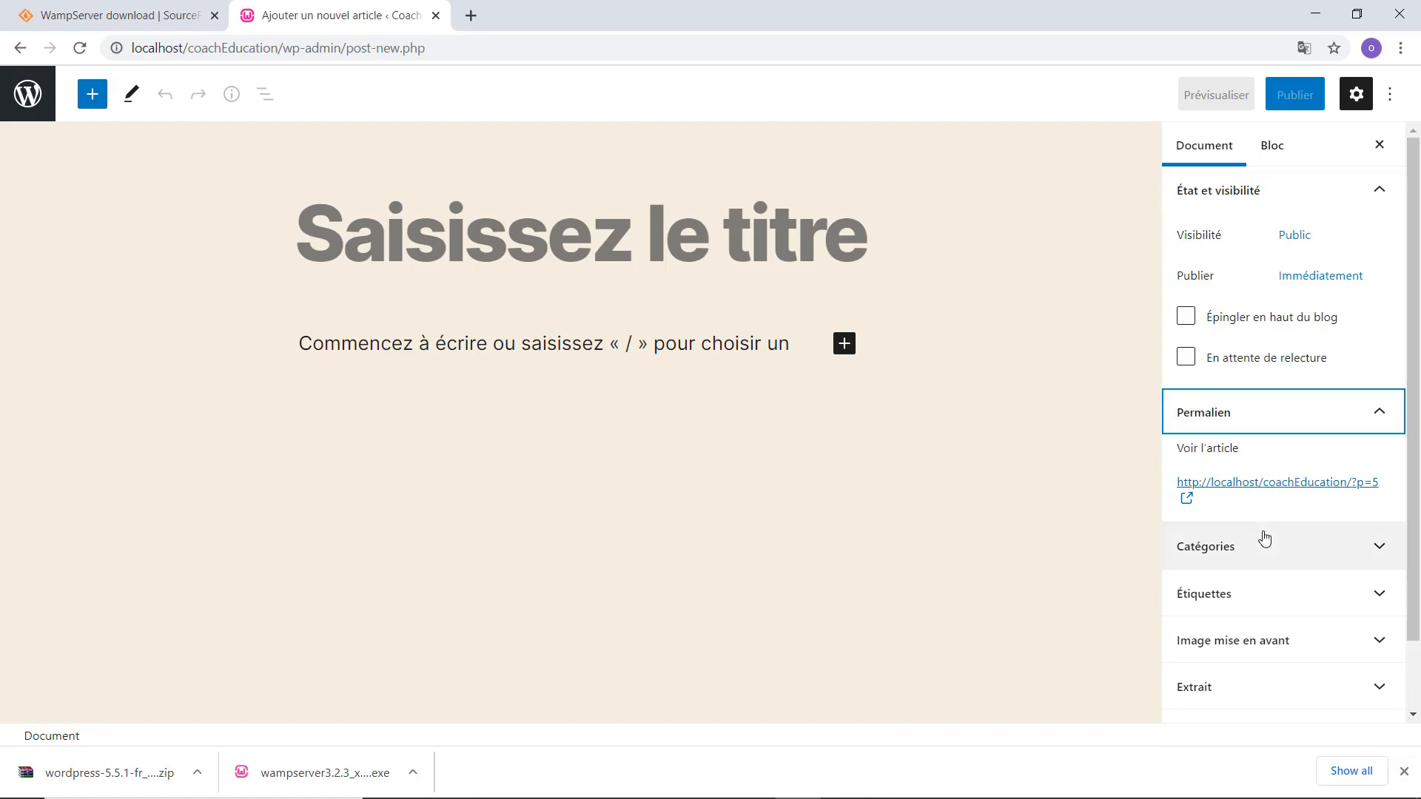
click(1230, 547)
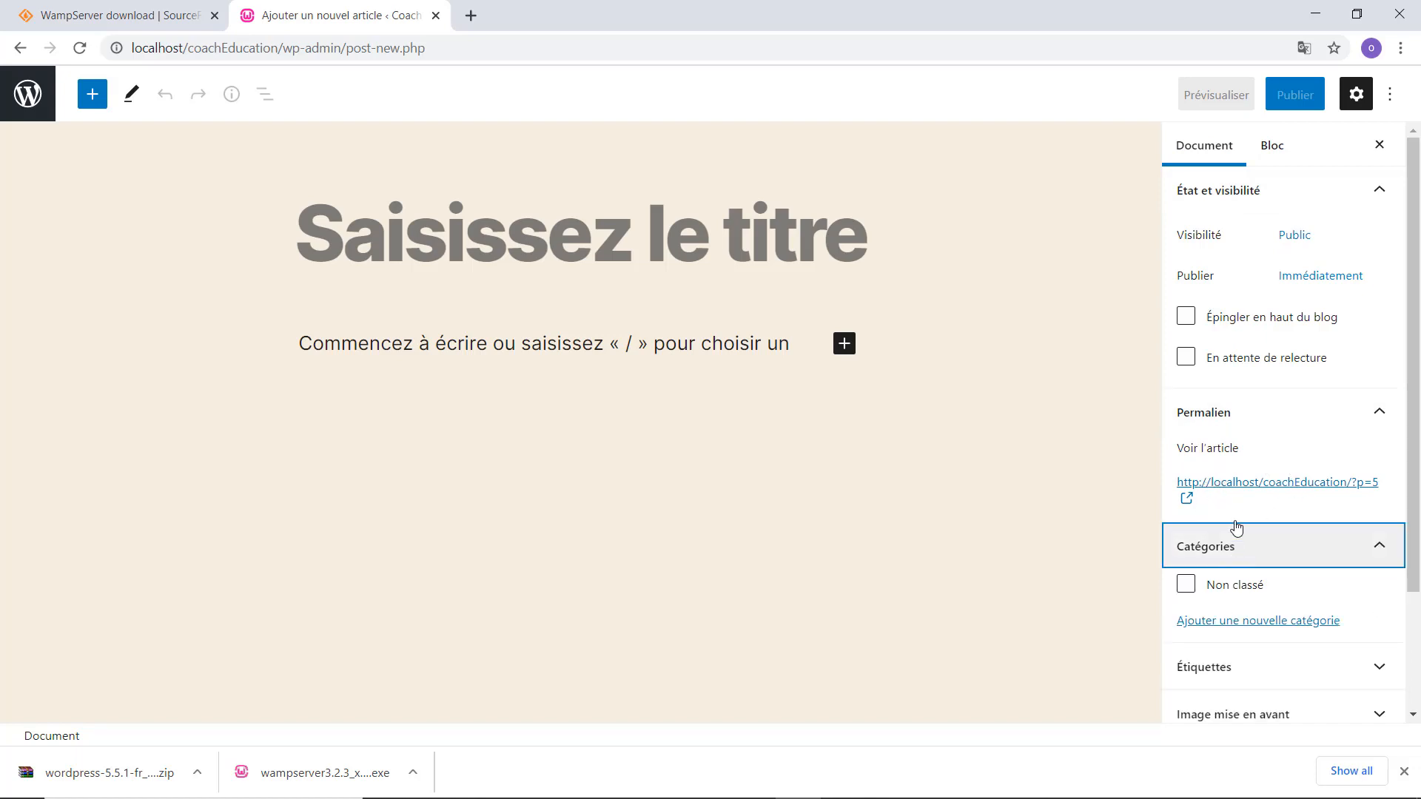
scroll(1236, 527, down, 2)
click(1256, 562)
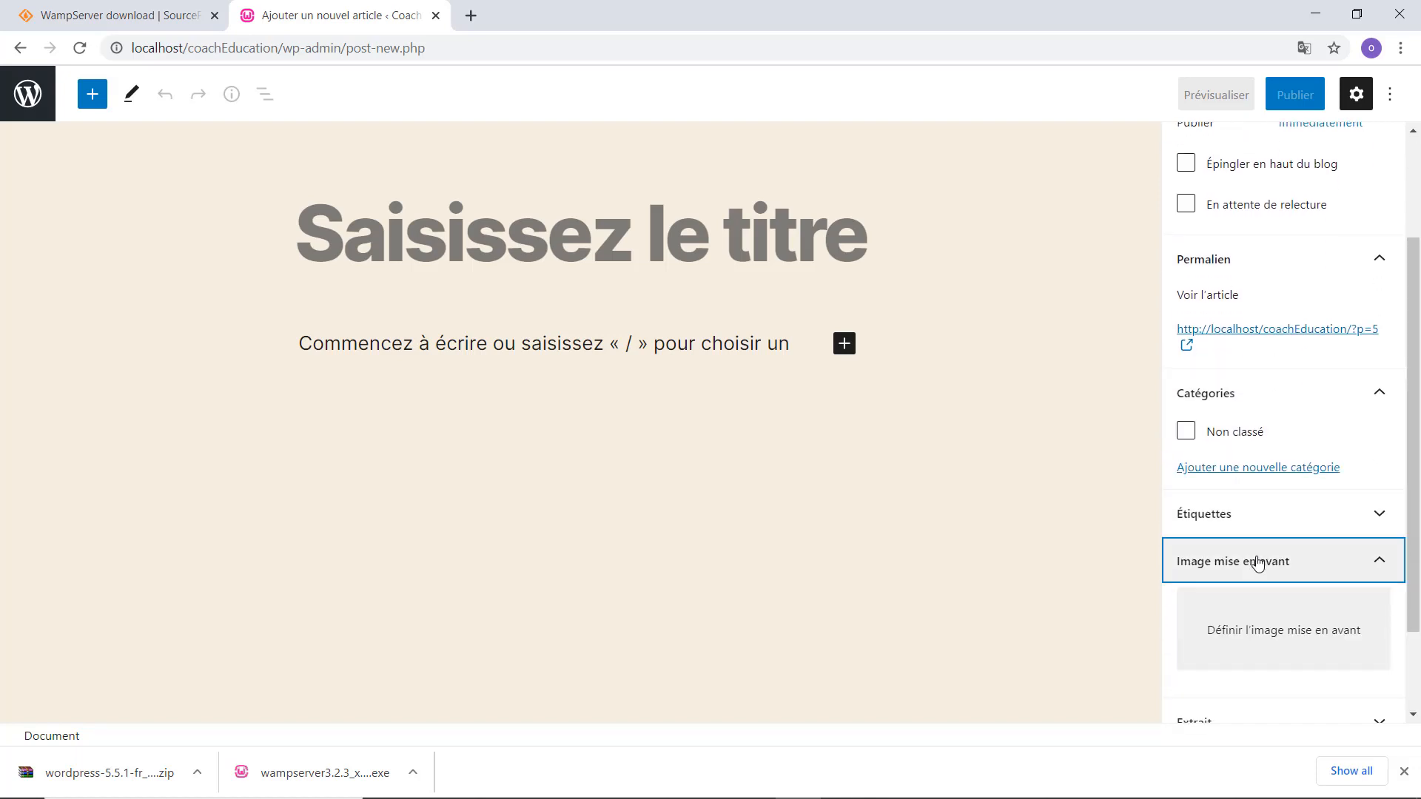
scroll(1256, 562, down, 2)
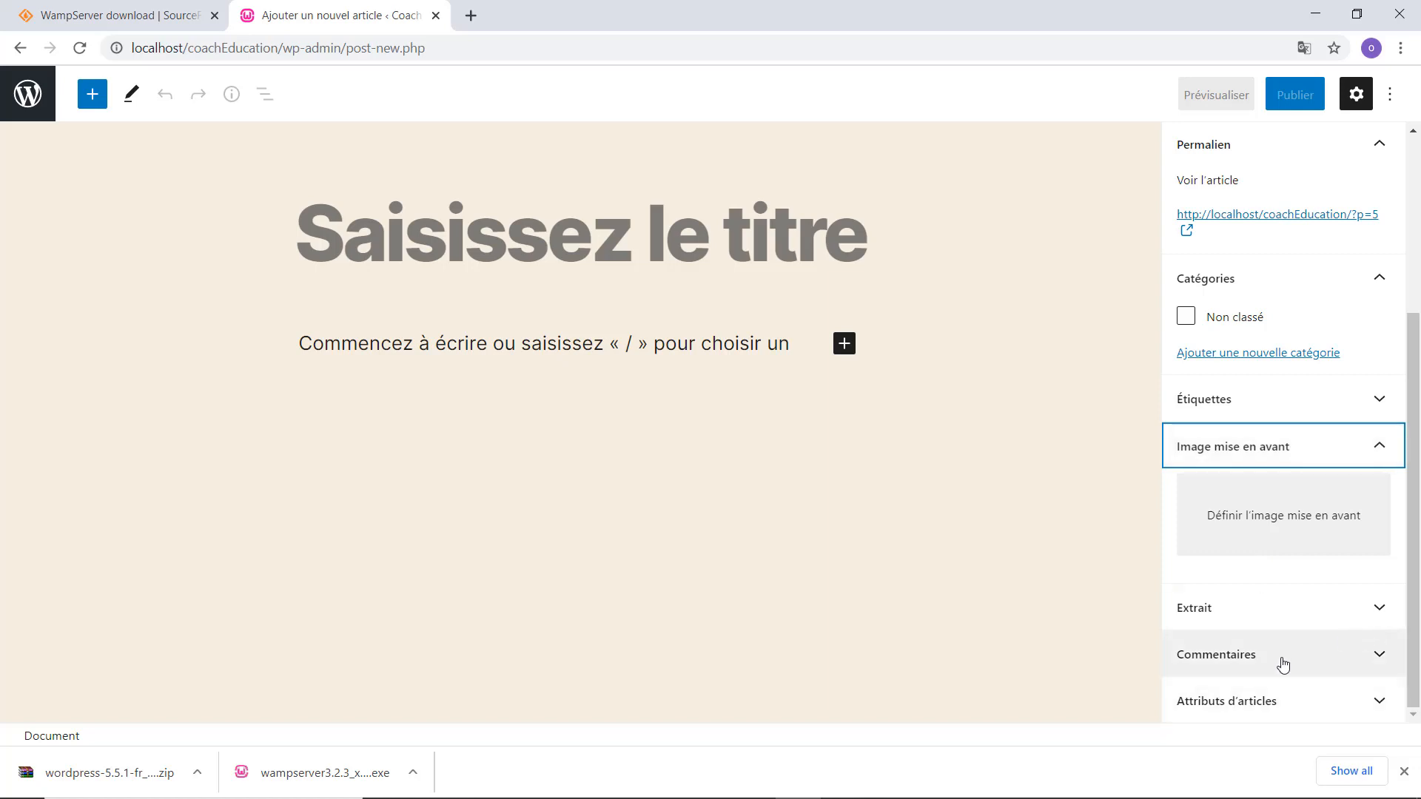
click(1268, 707)
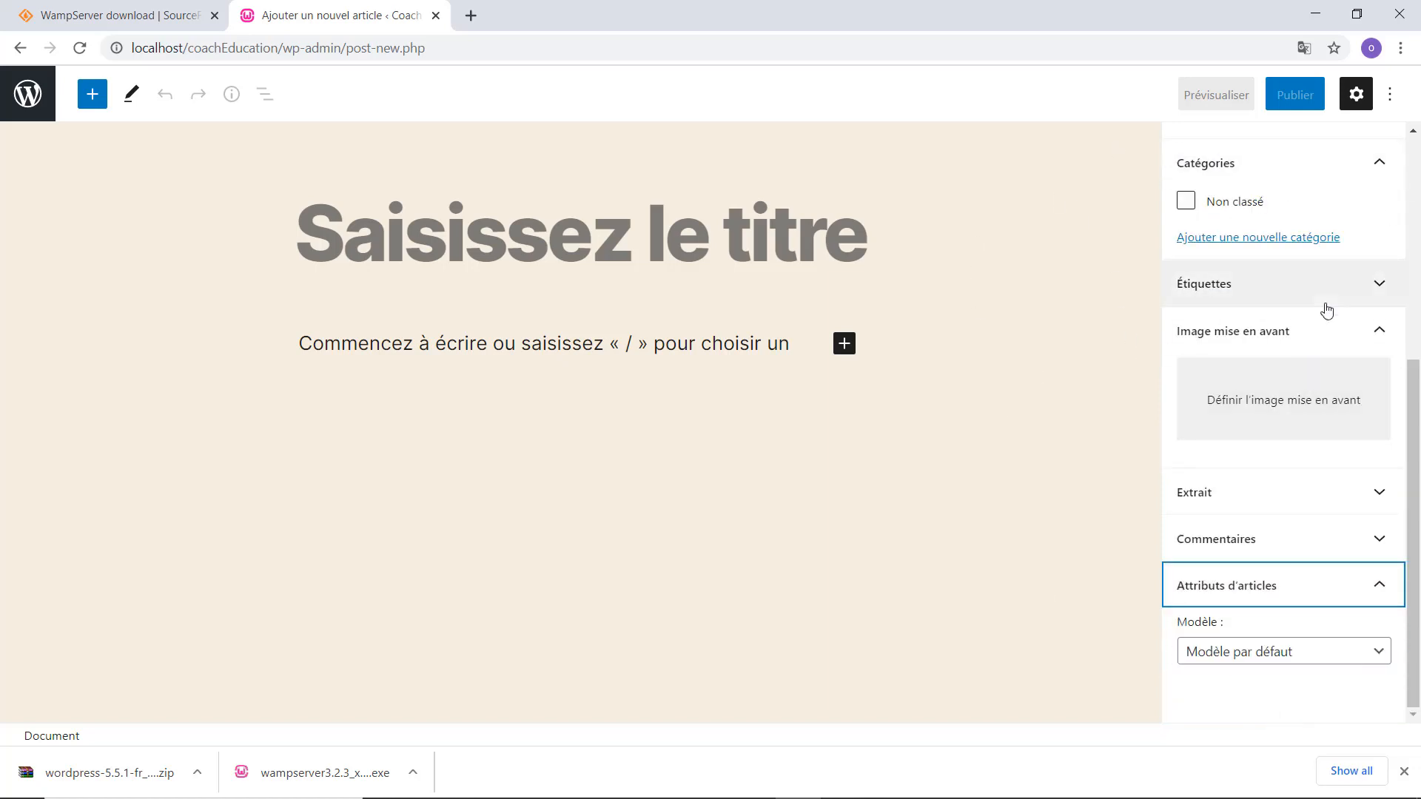
scroll(1327, 310, up, 5)
click(94, 97)
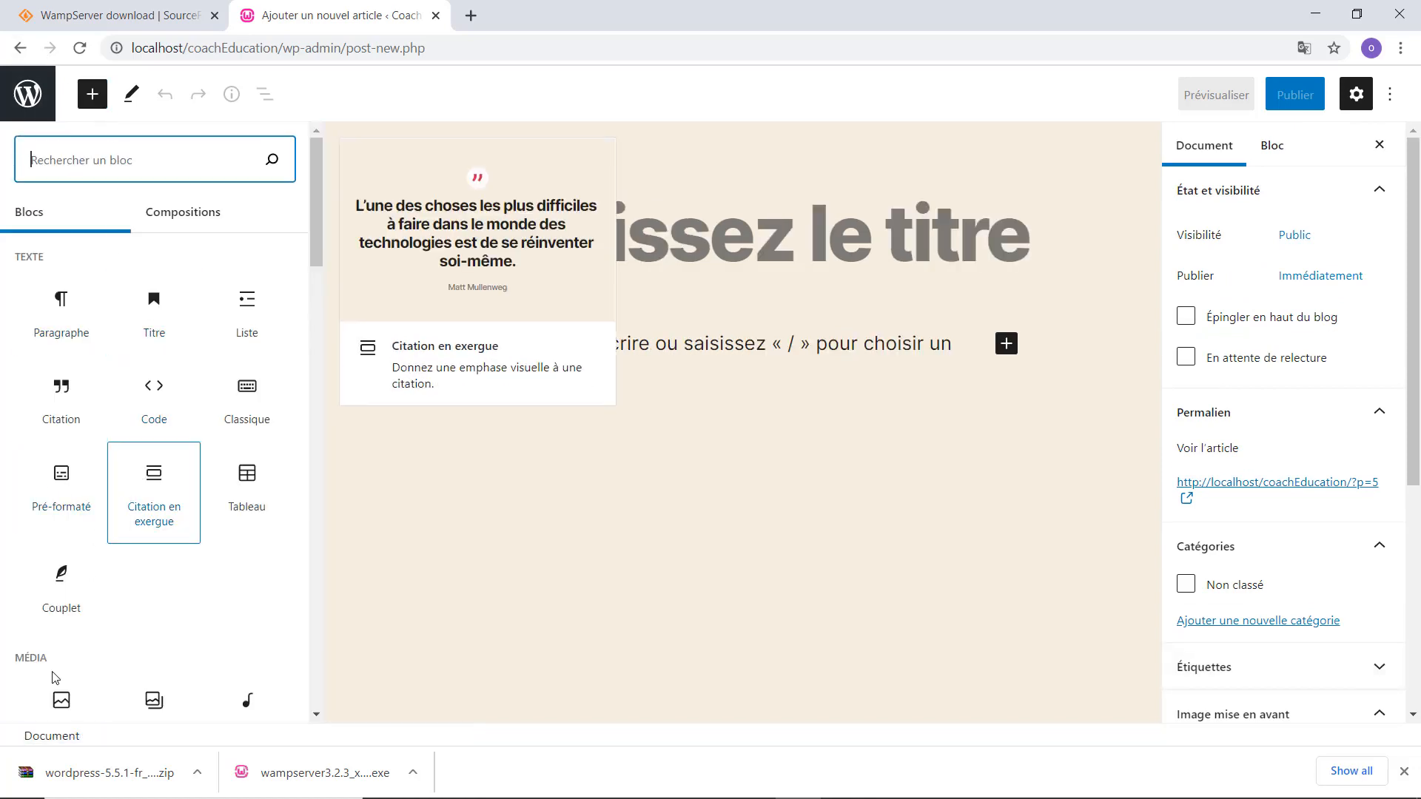
Browse the block library, close it via the title field, and switch to the SourceForge WampServer tab.
scroll(56, 696, down, 4)
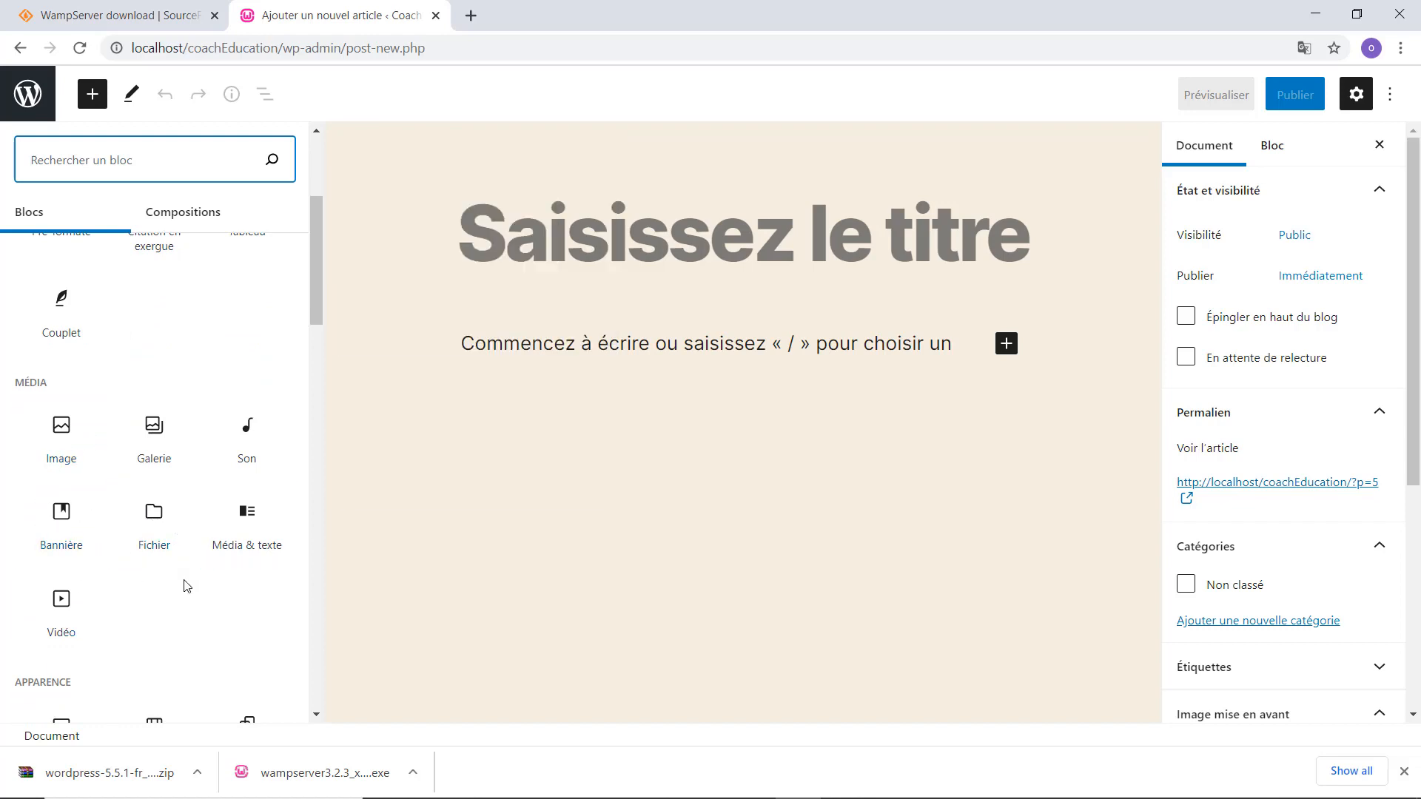
scroll(185, 586, down, 4)
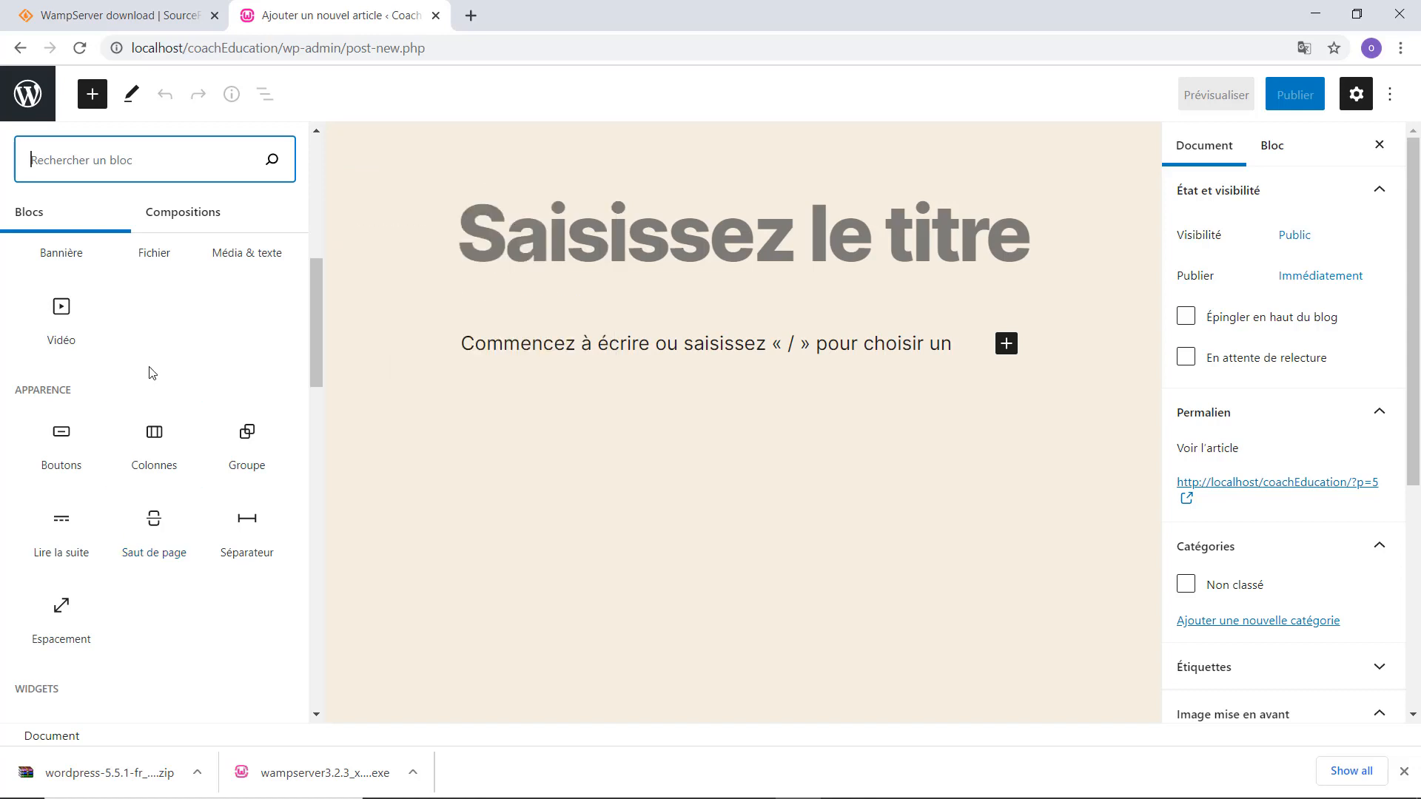
scroll(152, 372, up, 8)
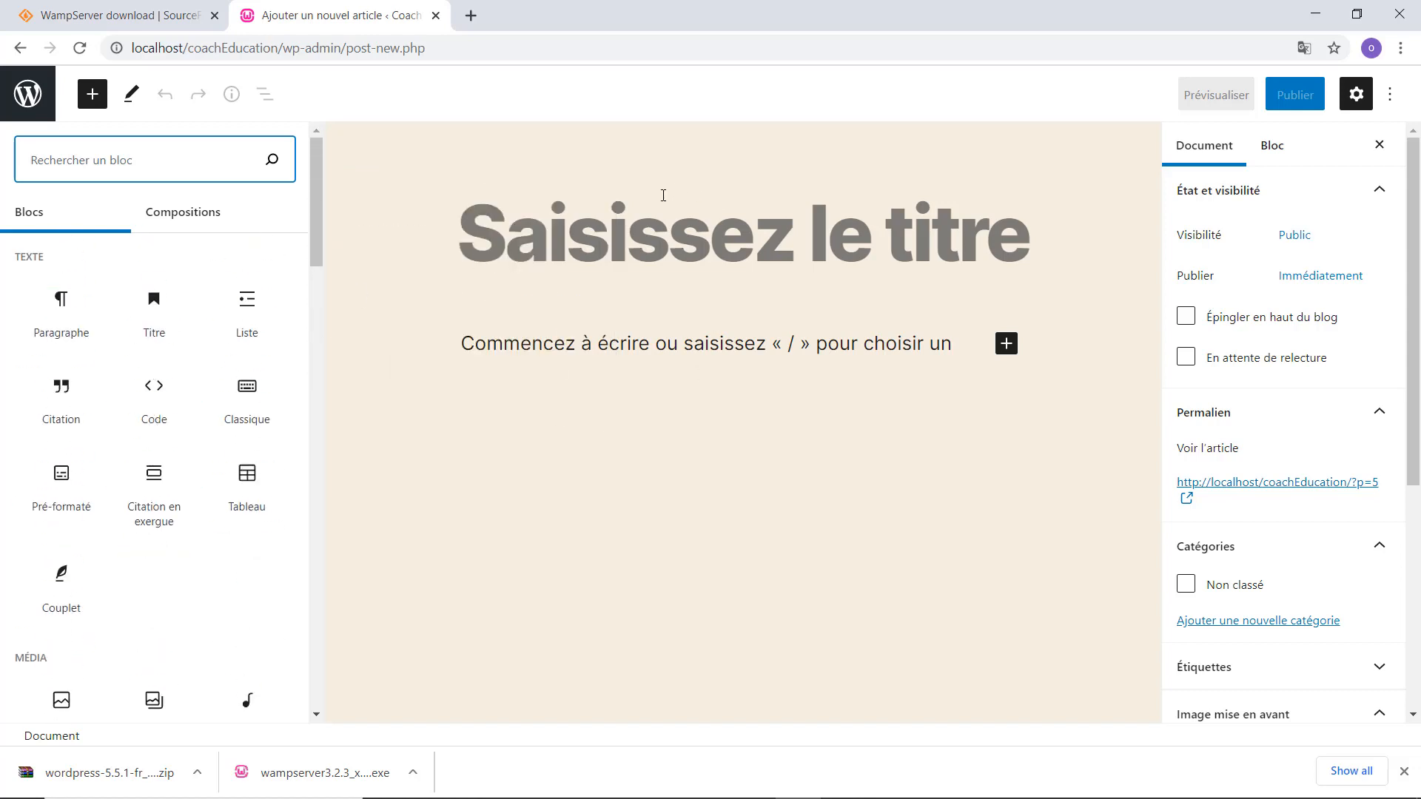
click(663, 194)
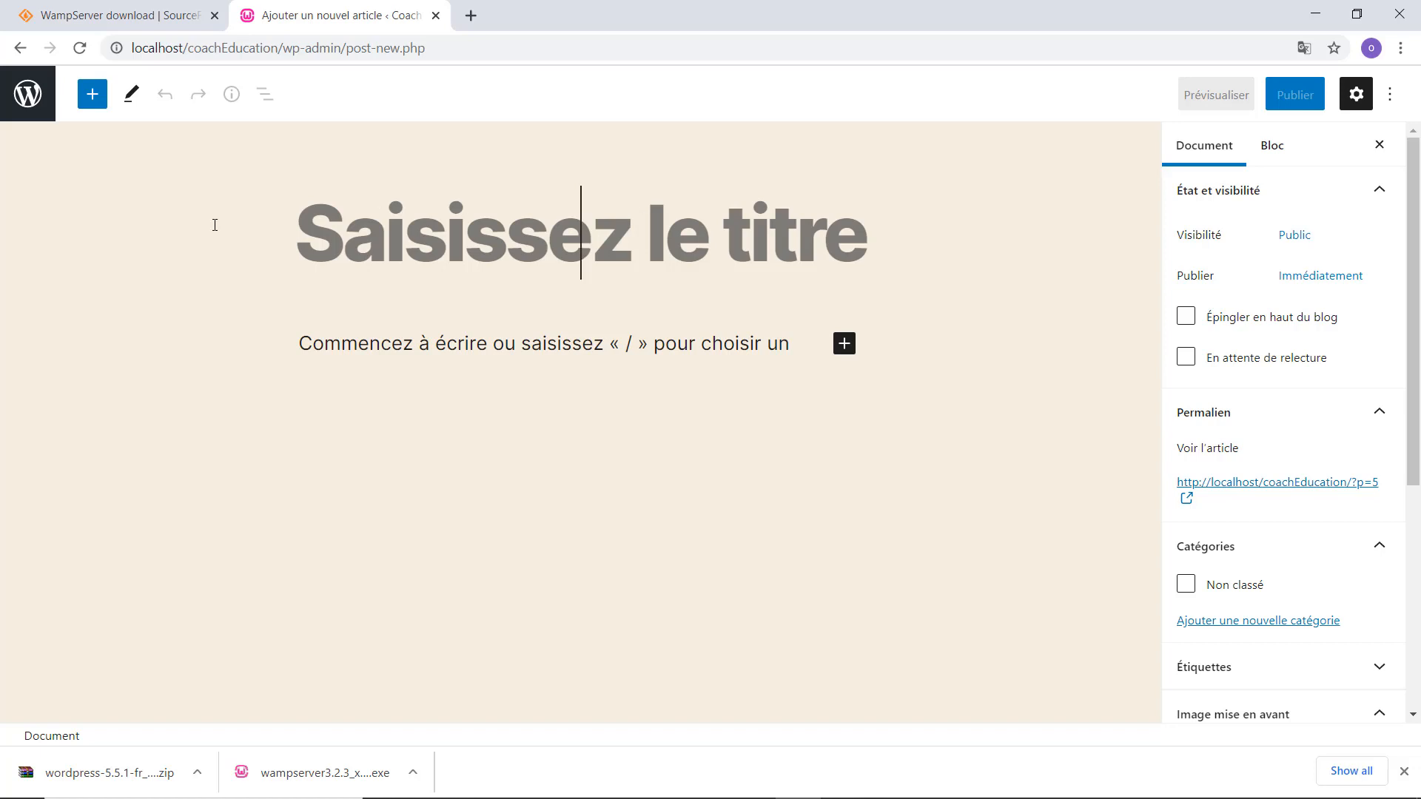
click(98, 9)
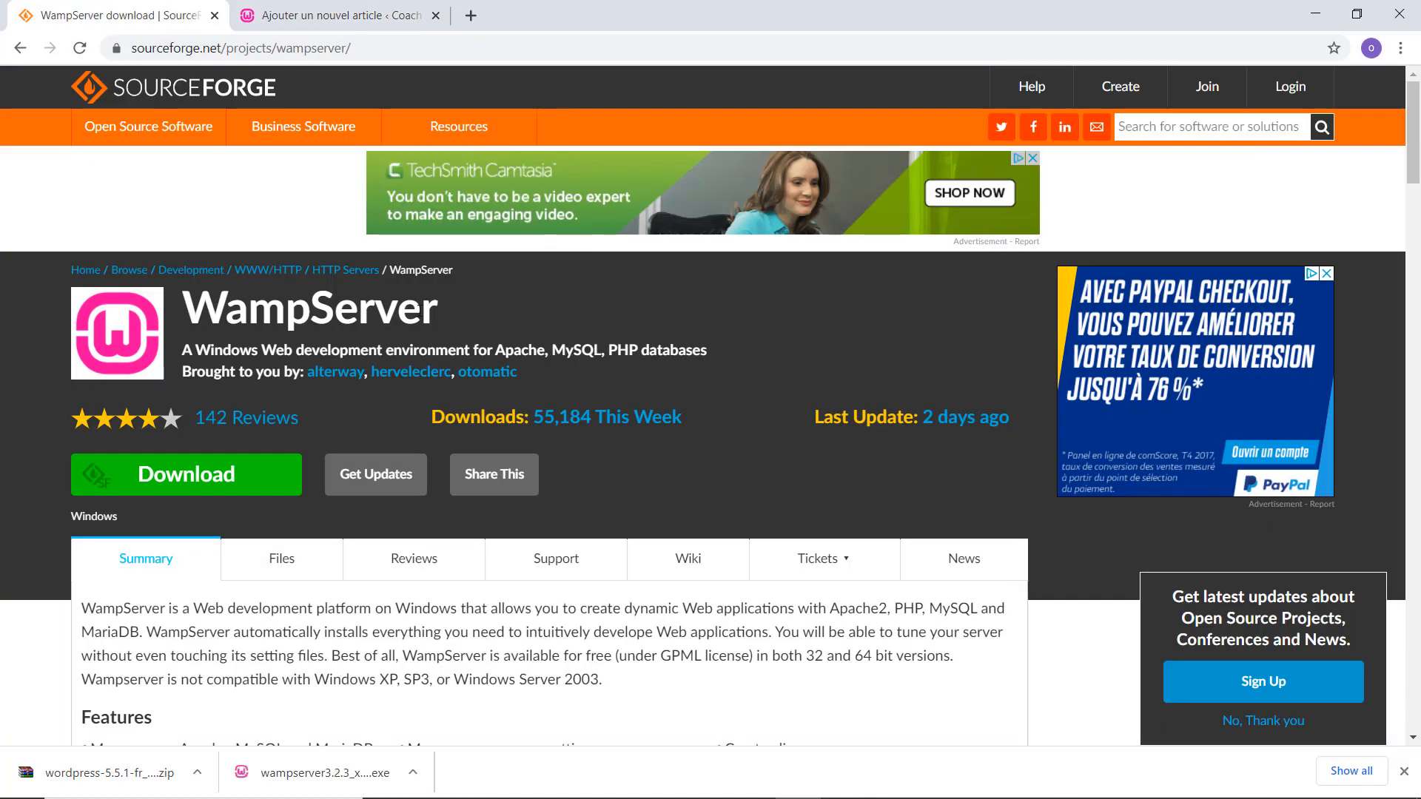
Return from SourceForge to the empty 'Ajouter un nouvel article' WordPress post editor.
click(292, 15)
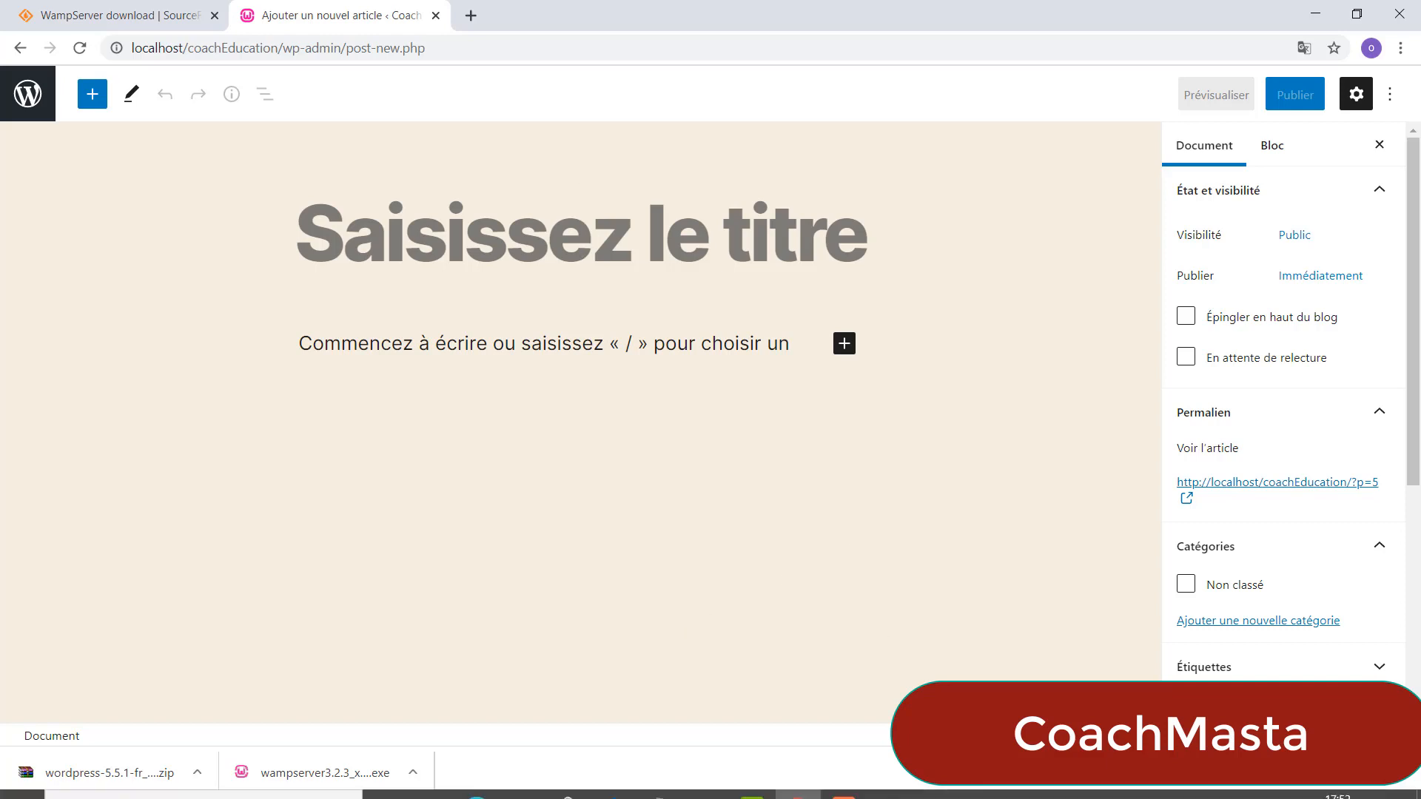
click(844, 785)
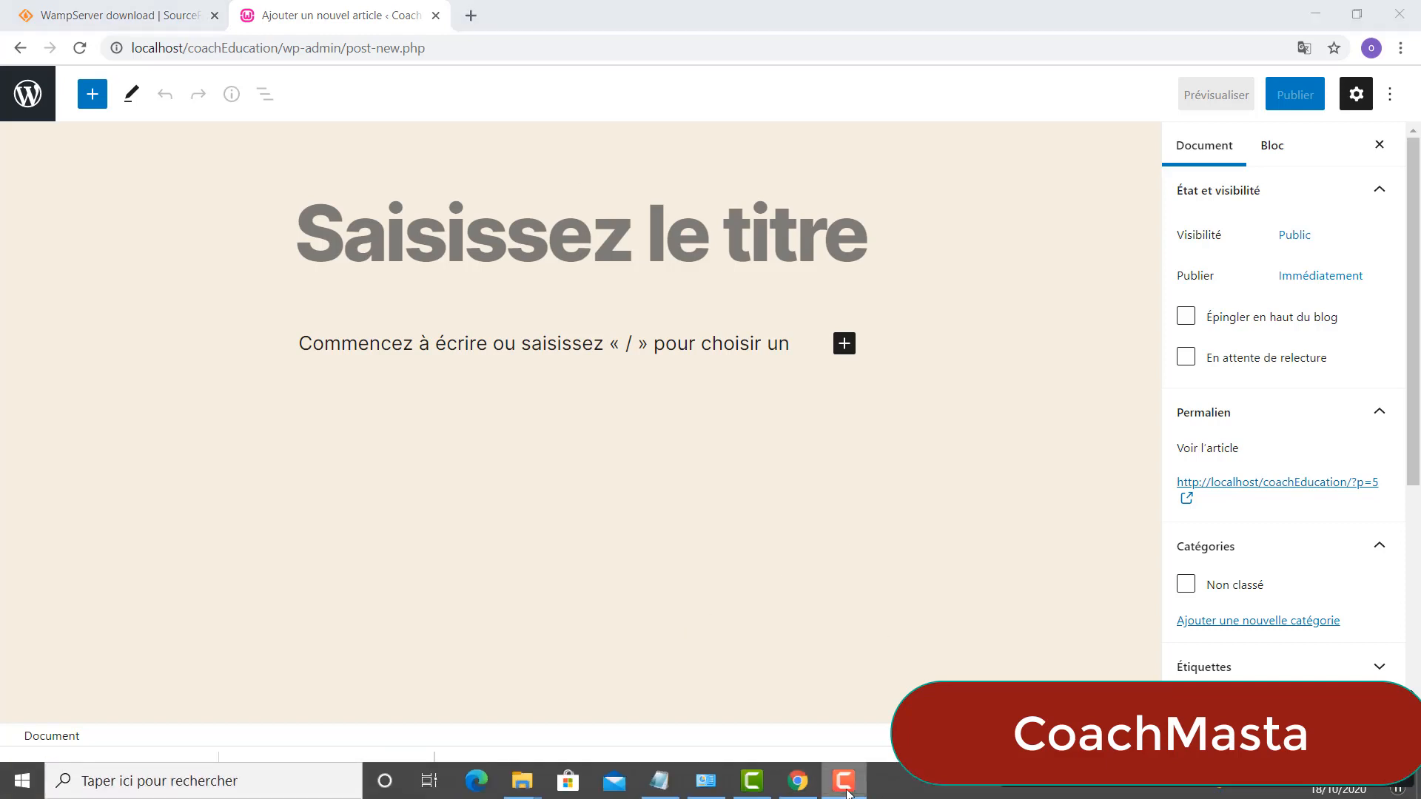